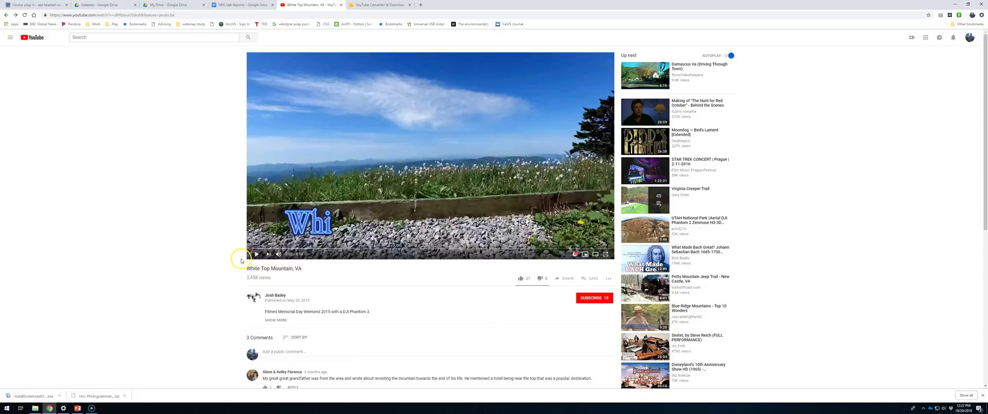
Play the White Top Mountain video, skip ahead to the aerial footage of the grassy summit and pause it.
left_click(257, 254)
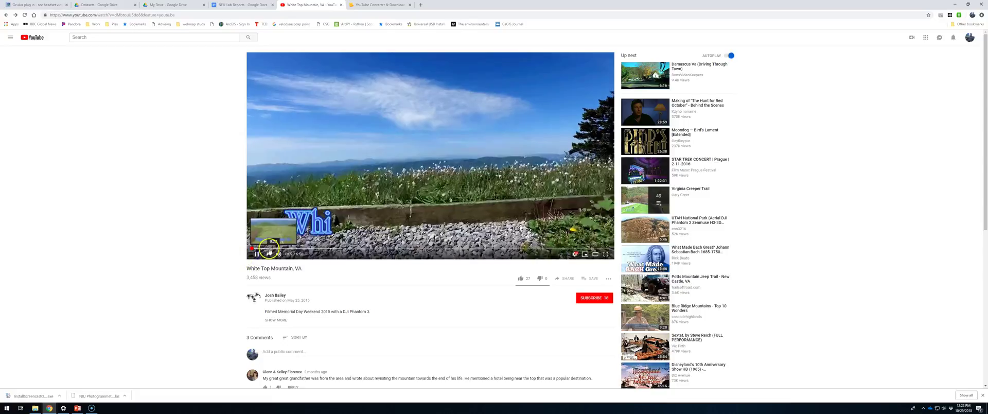
left_click(314, 249)
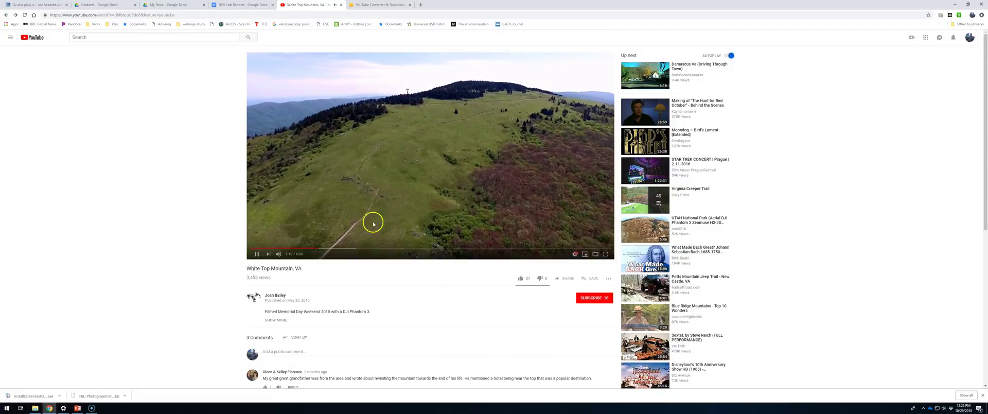
left_click(529, 232)
Copy the video's URL and submit it to the online video converter for conversion to MP4.
right_click(491, 201)
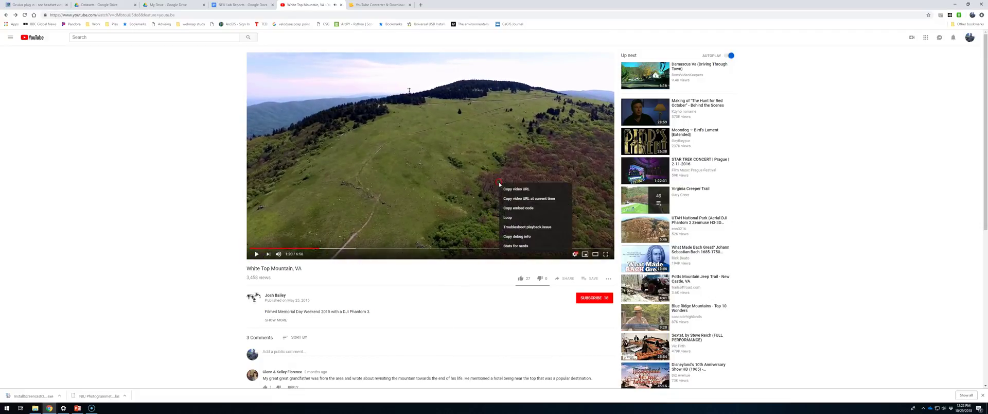
left_click(430, 154)
left_click(378, 5)
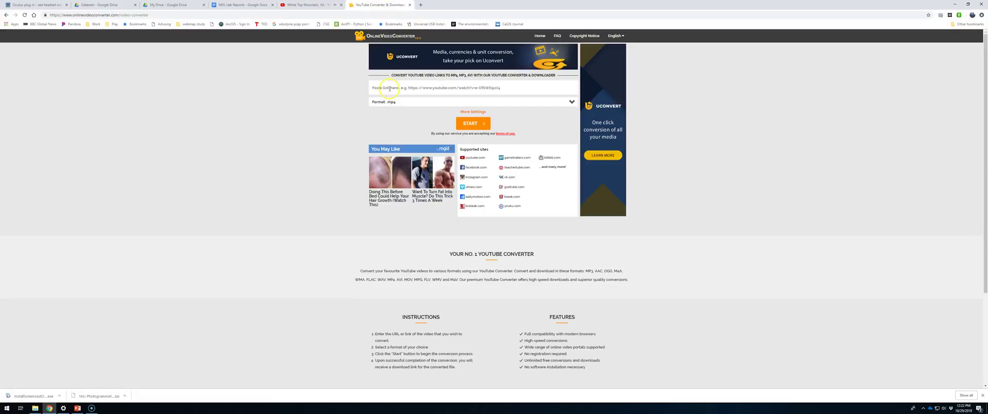
left_click(397, 90)
key("ctrl+v")
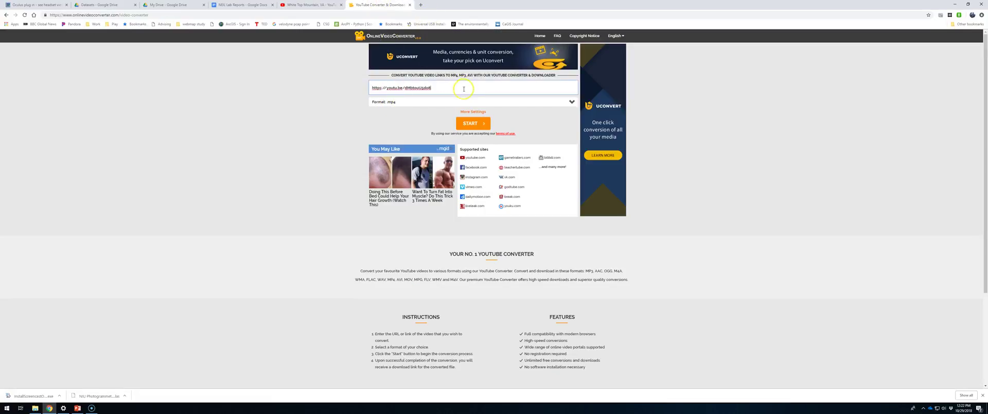
key("Return")
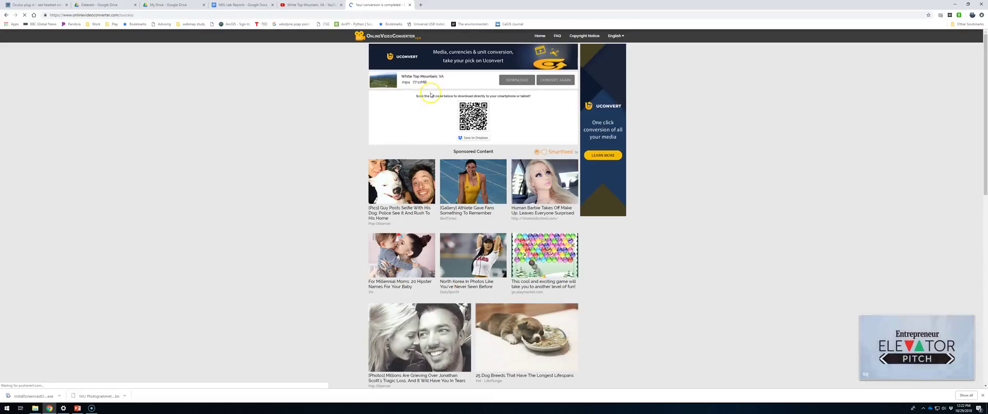
Start downloading the converted MP4 and create a folder named video_test on the desktop.
left_click(289, 120)
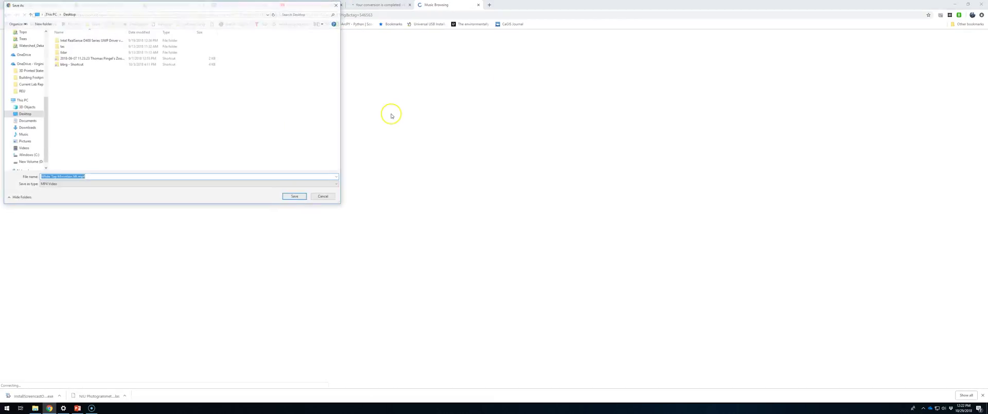
left_click(162, 97)
right_click(162, 97)
mouse_move(195, 149)
left_click(251, 157)
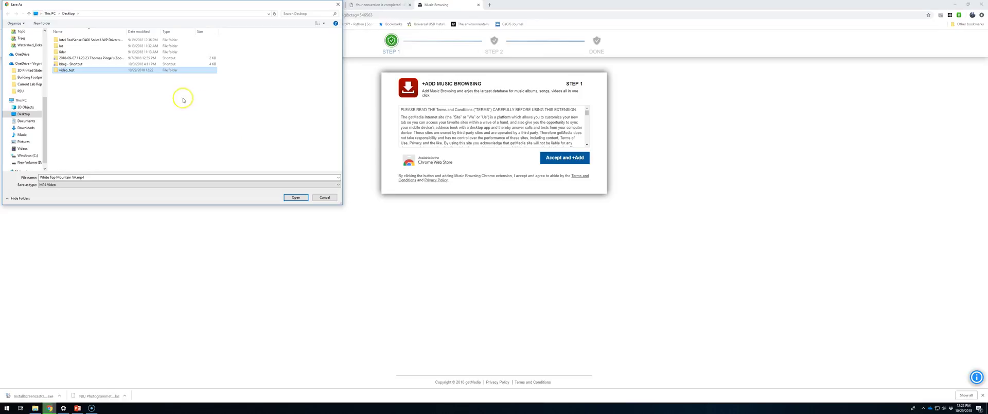
Create a folder named "Youtube to 3D Model Test" in OneDrive - Virginia Tech and open it.
left_click(28, 64)
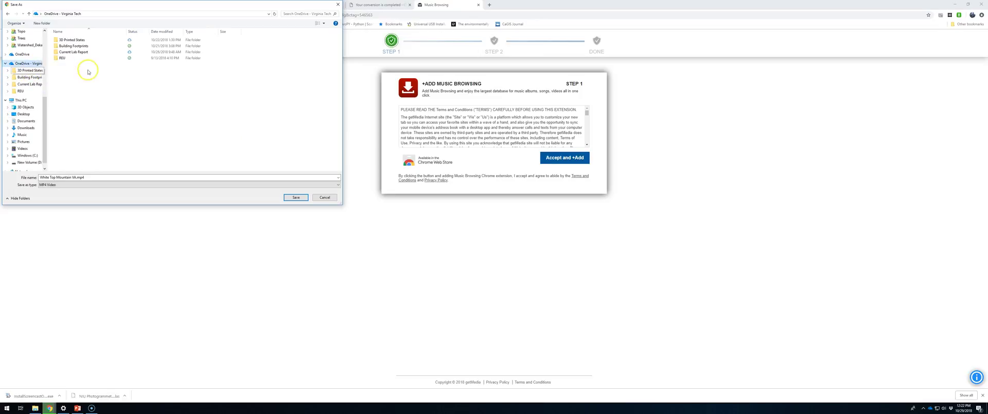
right_click(77, 75)
mouse_move(103, 163)
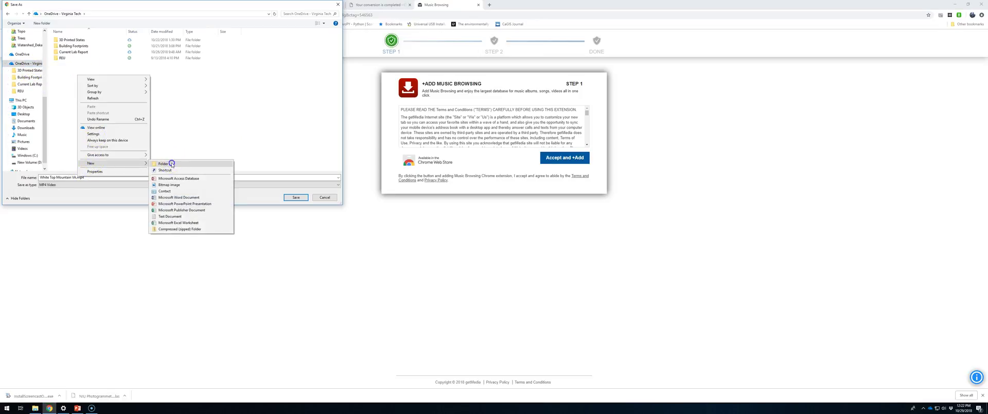
left_click(174, 161)
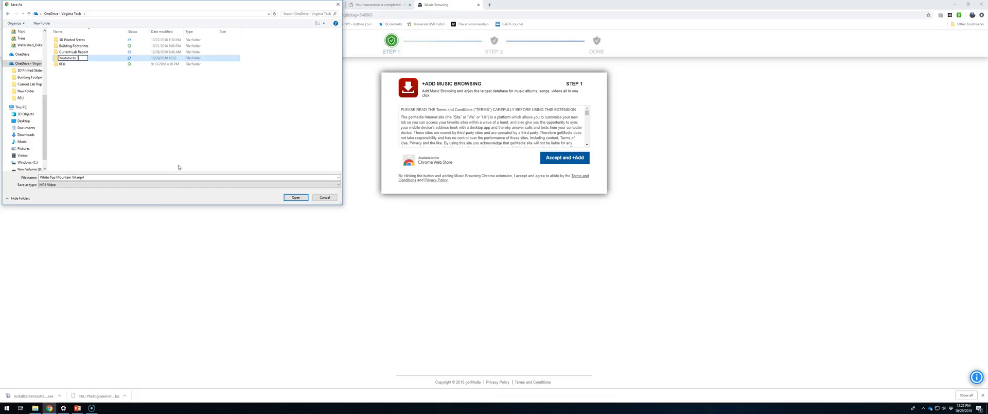
type("Youtube to 3D Model Test")
key("Return")
double_click(73, 57)
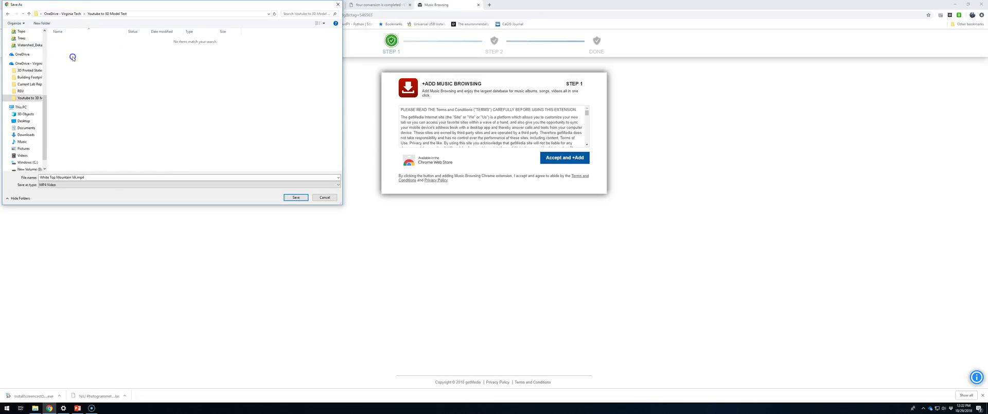
Create a subfolder named "White Top Mountain" and save the MP4 video in it.
right_click(76, 84)
mouse_move(108, 170)
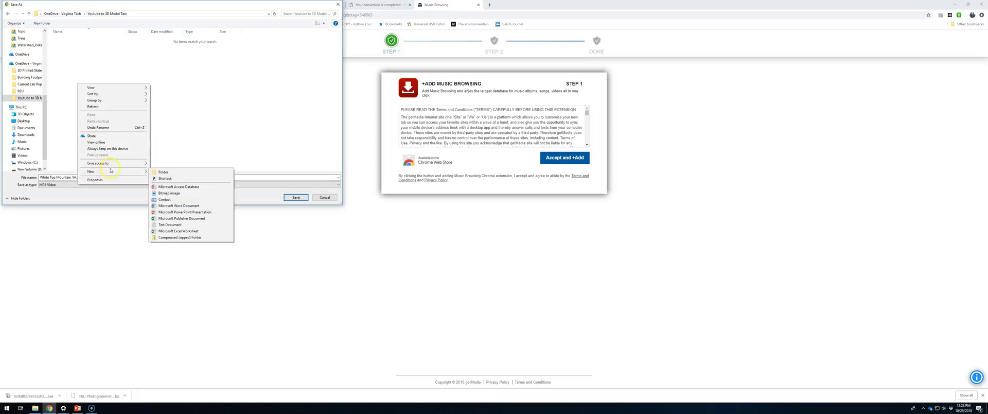
left_click(163, 172)
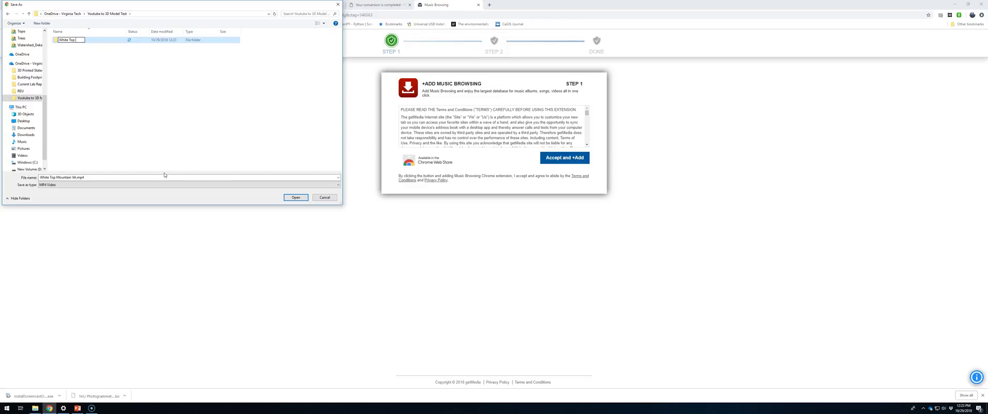
key("Return")
double_click(79, 40)
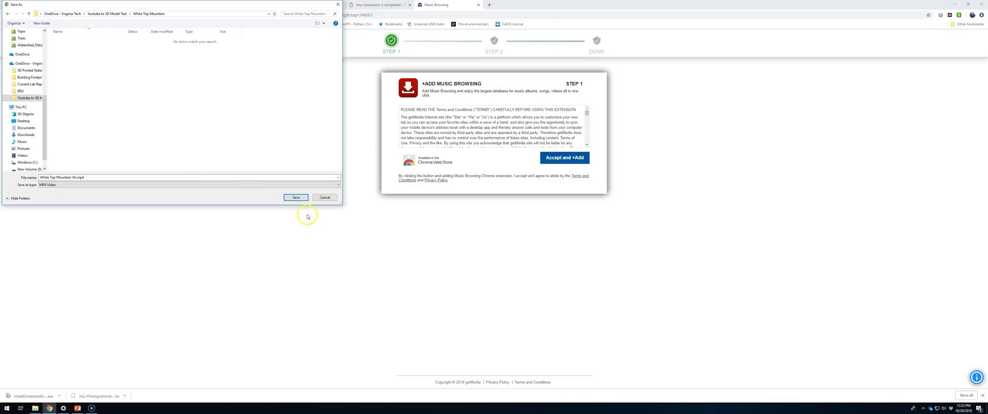
left_click(296, 197)
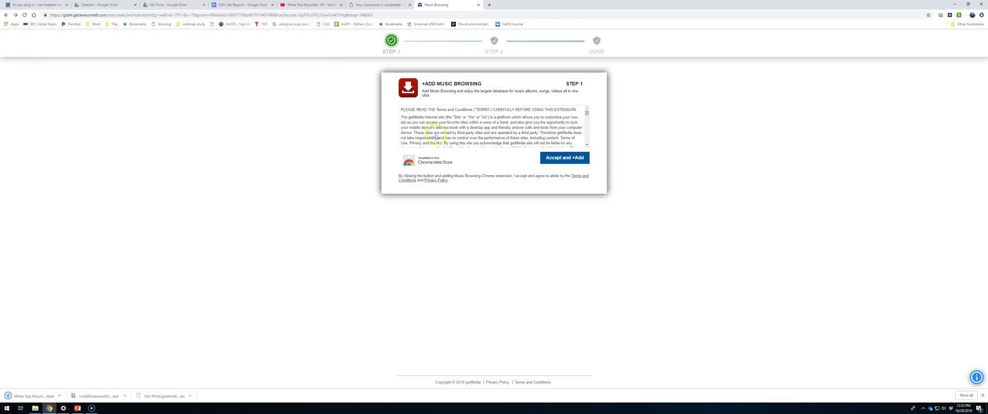
Close the advertisement and converter pages, and show the downloaded video in its folder in a maximized window.
left_click(479, 5)
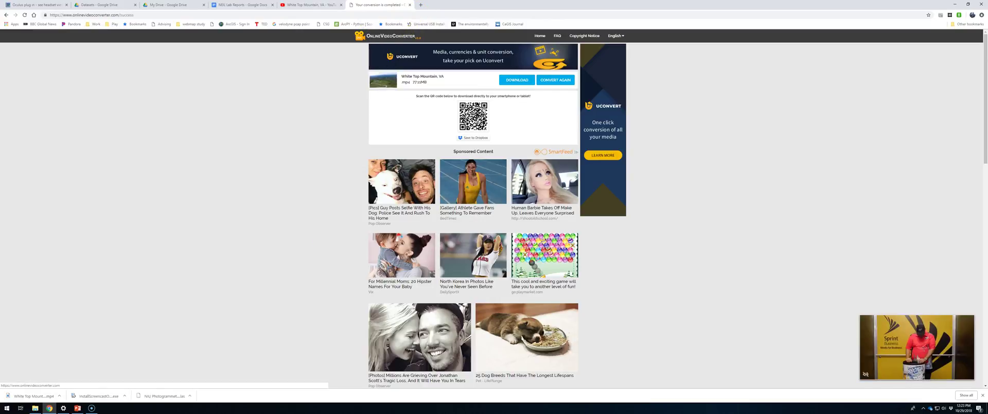
left_click(410, 4)
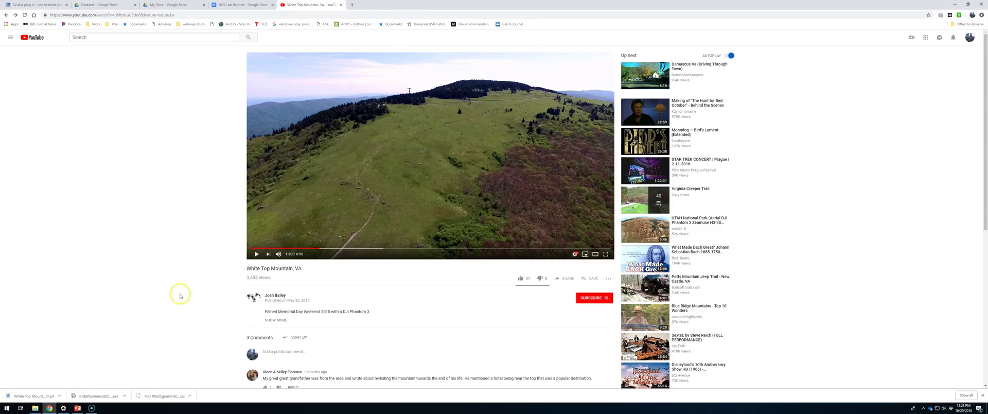
left_click(59, 395)
left_click(76, 374)
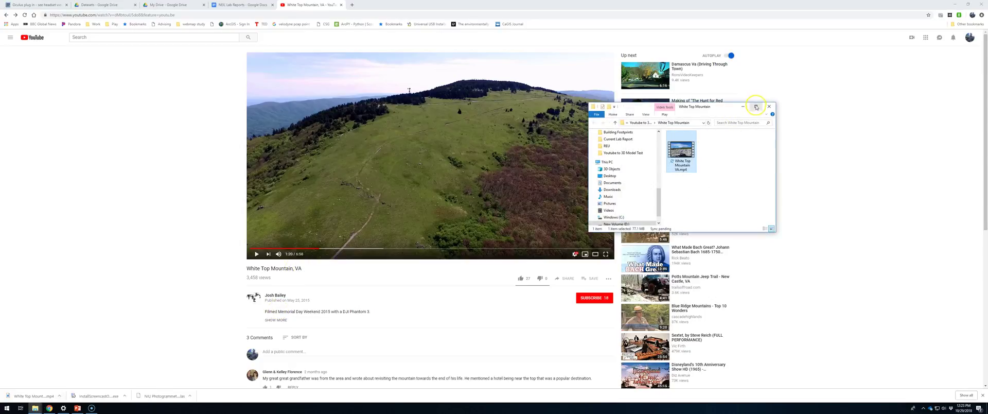
left_click(756, 107)
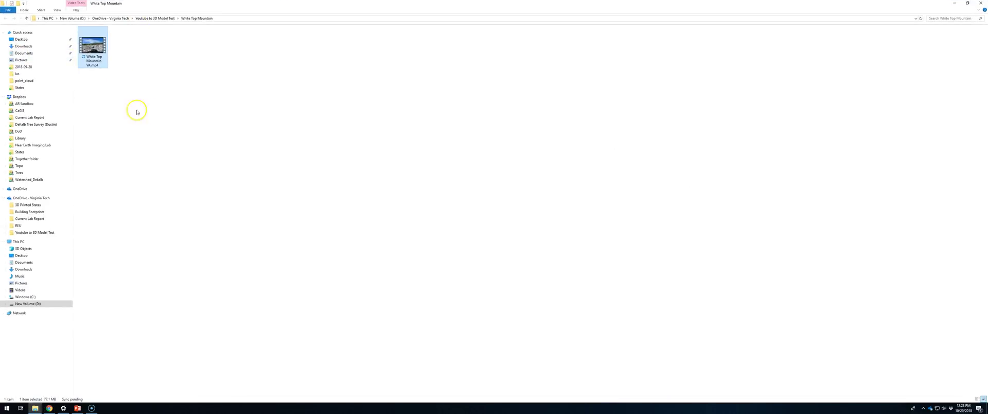
Switch back to Chrome, search the web for ffmpeg and open the FFmpeg download page.
left_click(49, 408)
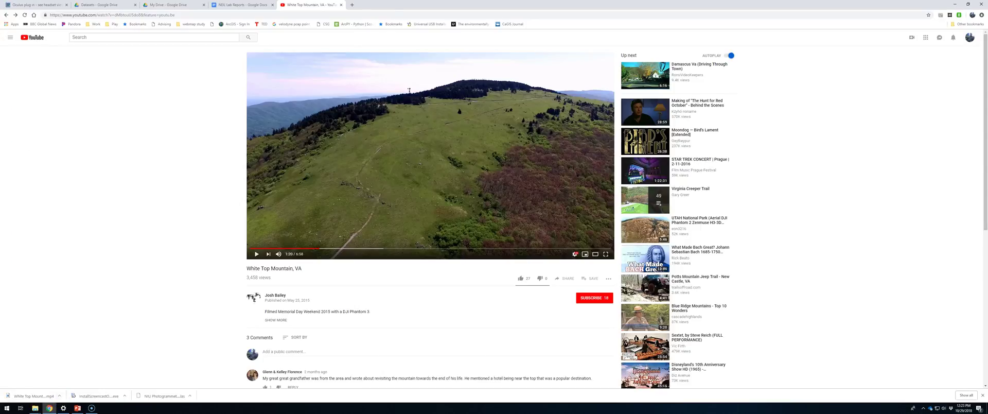
left_click(352, 3)
type("ffmpeg")
key("Return")
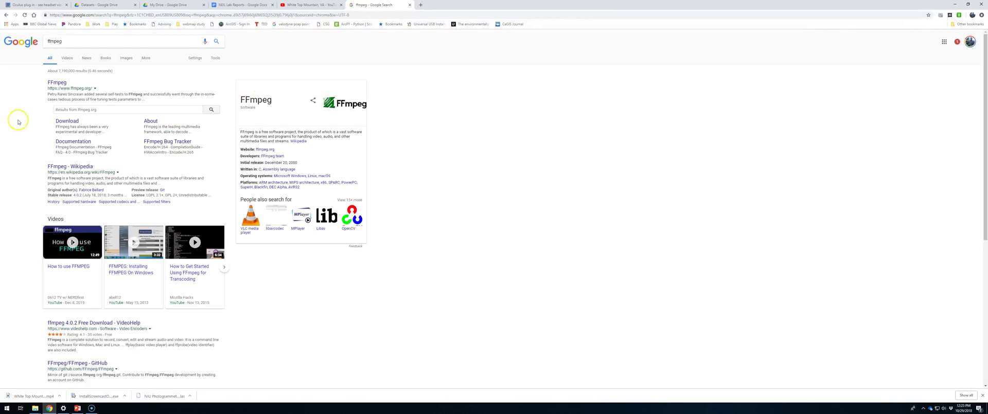
left_click(61, 122)
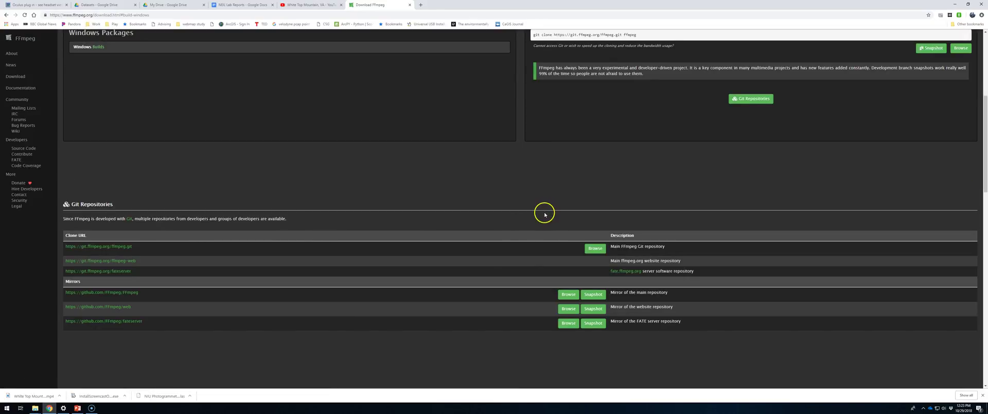
Open the FFmpeg Windows builds page and save the 64-bit static build 20181028-e95987f zip in the White Top Mountain folder.
left_click(363, 151)
scroll(267, 203, "up", 4)
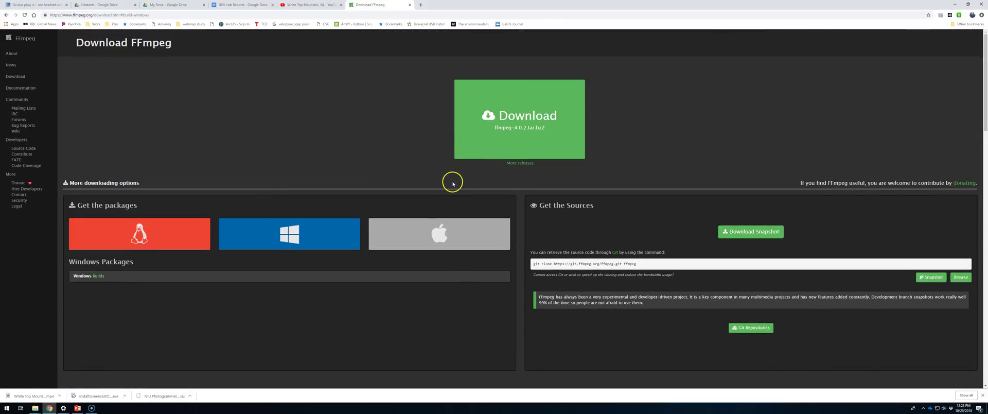
mouse_move(389, 236)
left_click(98, 276)
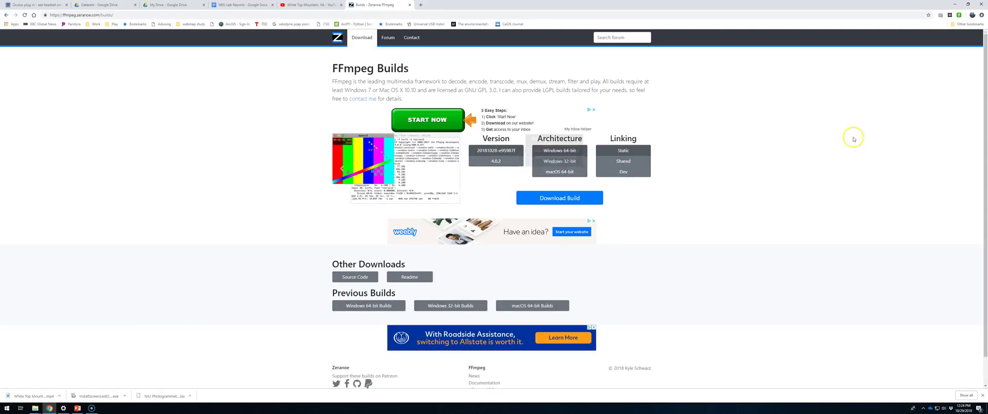
left_click(522, 198)
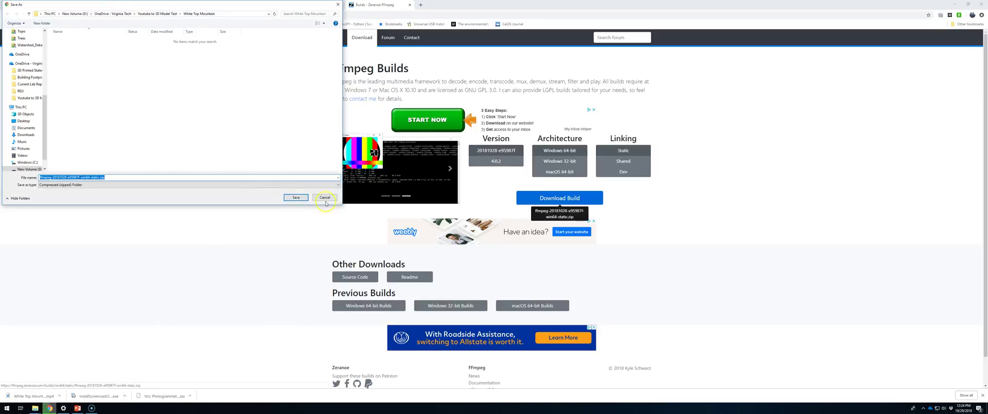
left_click(303, 197)
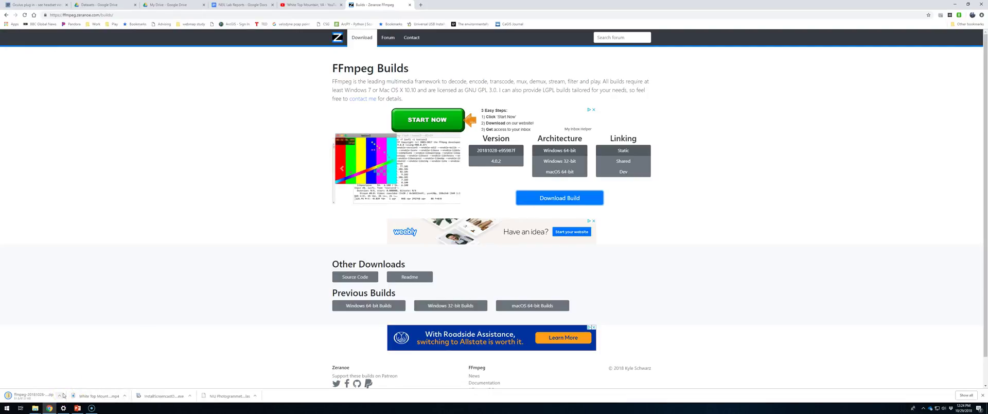
Show the downloaded FFmpeg zip in its folder and extract it with 7-Zip into a folder of the same name.
left_click(62, 396)
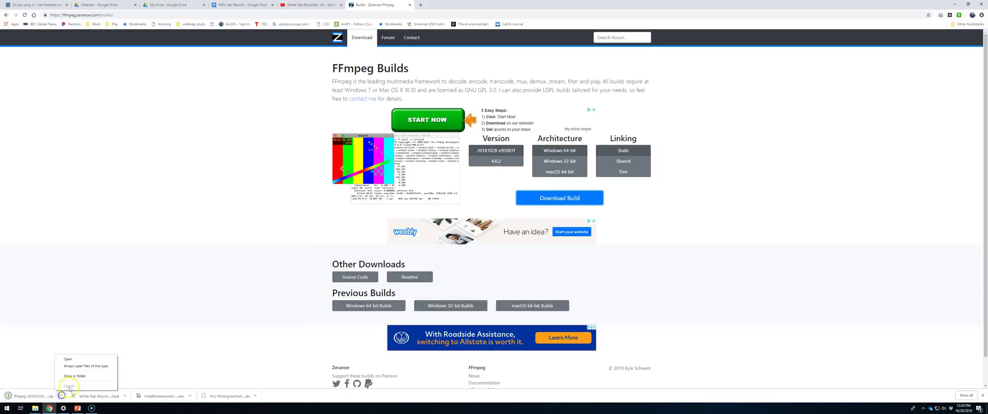
left_click(75, 376)
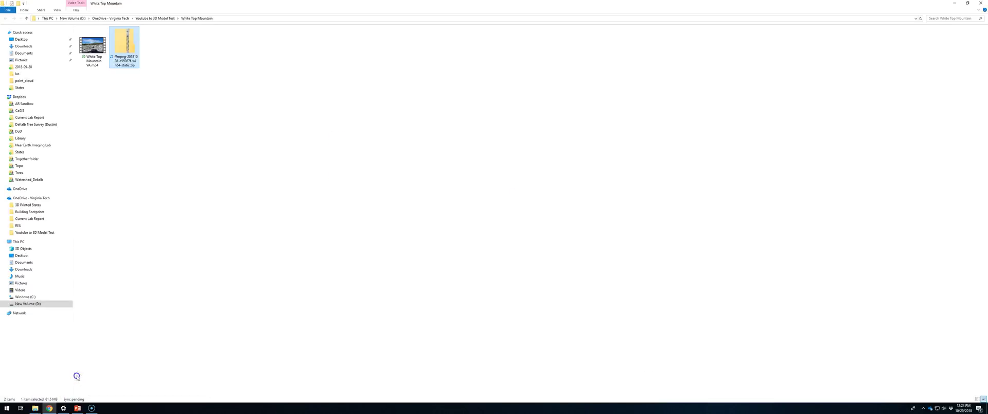
right_click(124, 48)
mouse_move(137, 72)
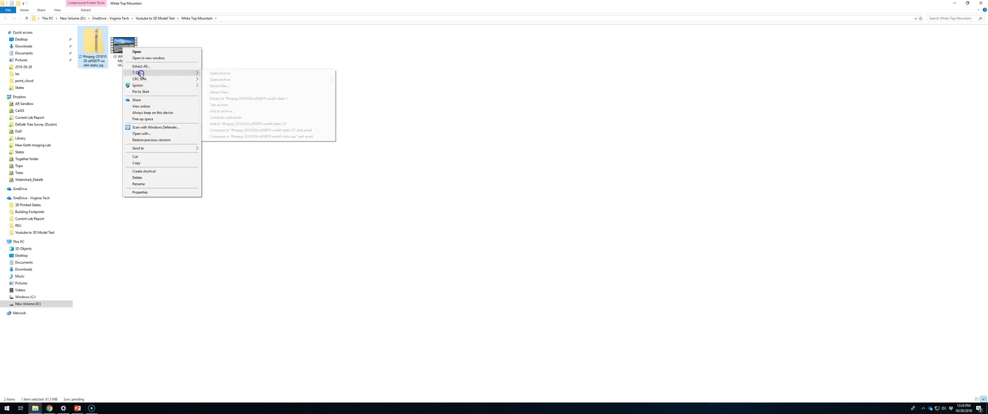
left_click(243, 98)
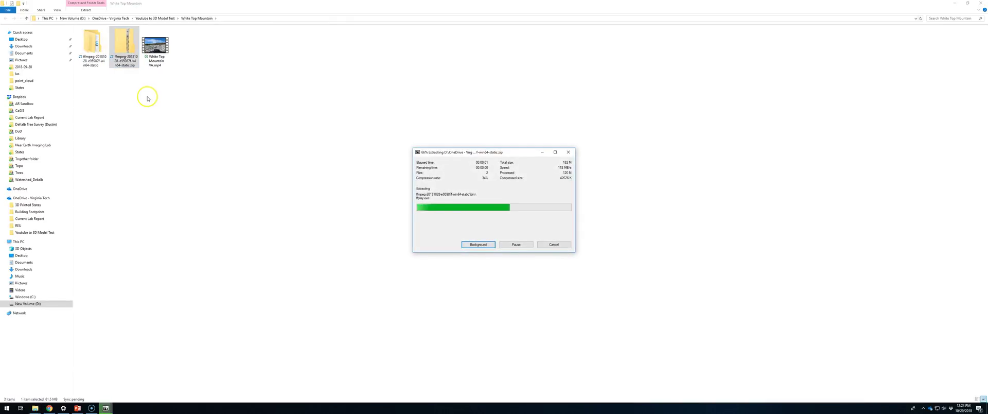
Look at ffmpeg.exe in the extracted build's bin folder and return to the White Top Mountain folder.
double_click(93, 43)
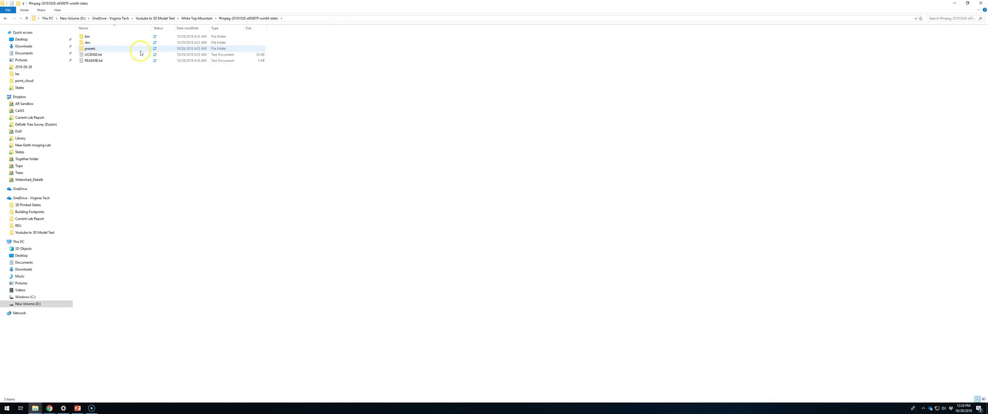
double_click(106, 36)
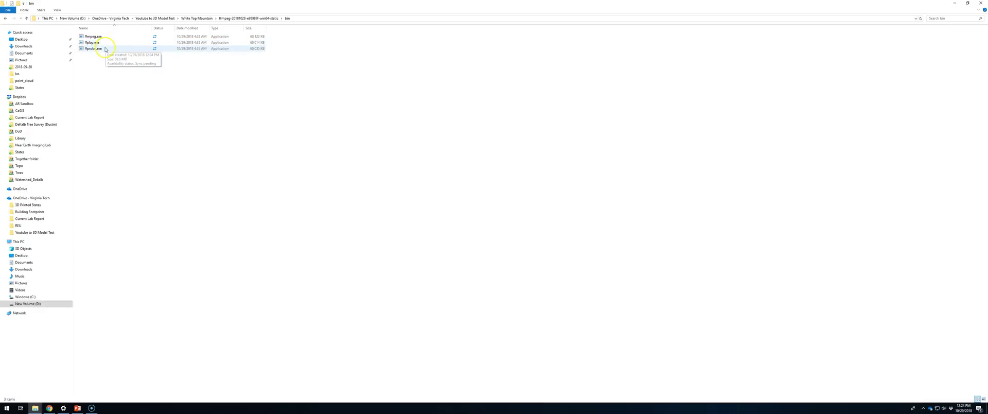
left_click(100, 37)
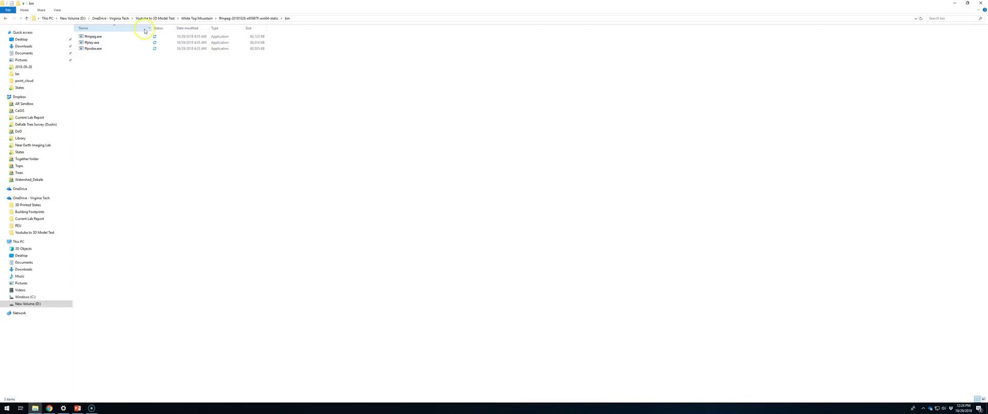
left_click(200, 19)
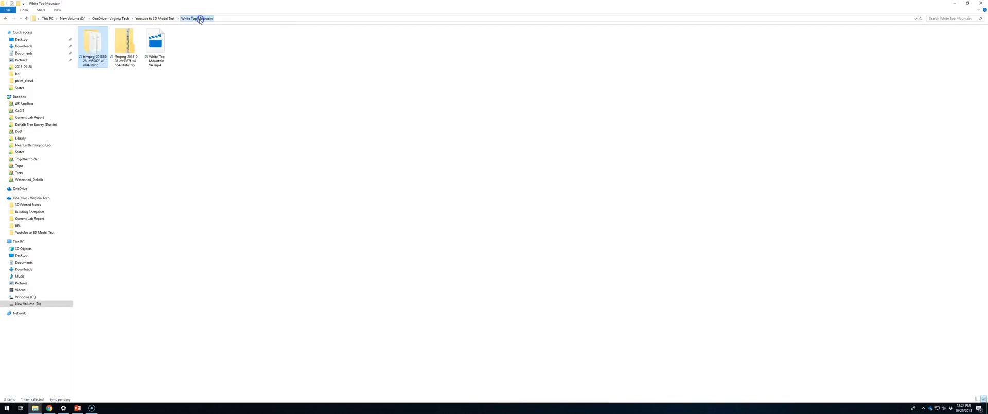
Copy the extracted FFmpeg folder into C:\Program Files, granting administrator permission.
right_click(89, 47)
left_click(99, 168)
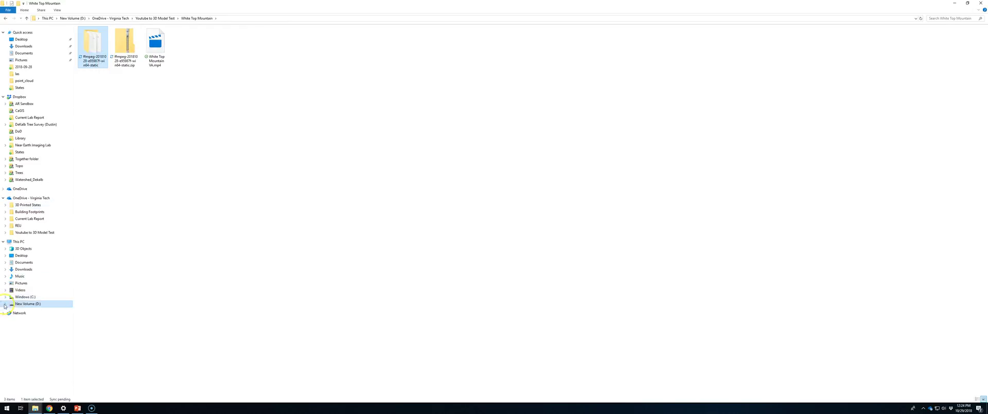
left_click(25, 296)
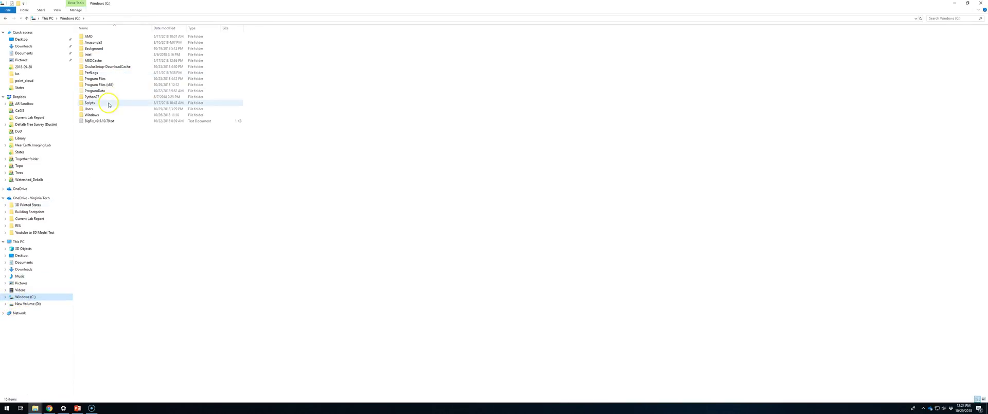
double_click(106, 78)
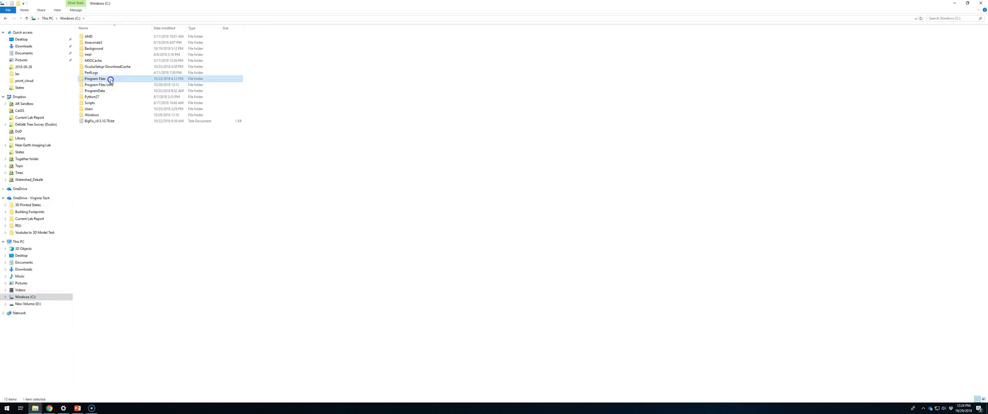
right_click(138, 245)
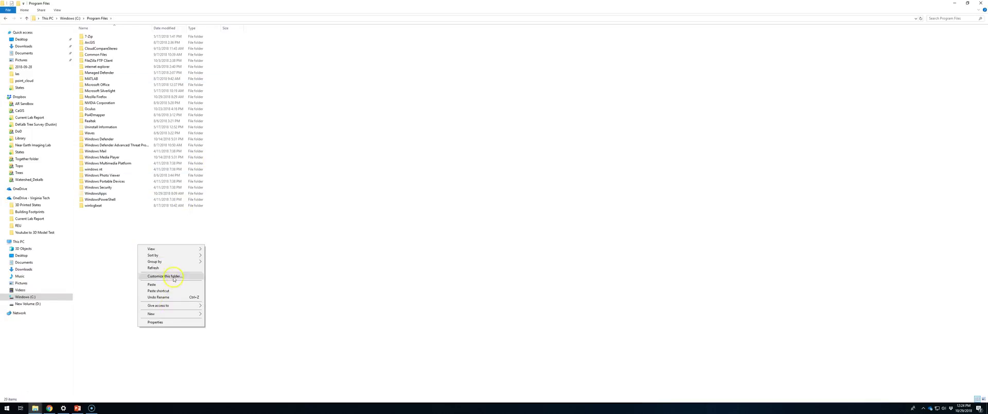
left_click(169, 285)
left_click(476, 175)
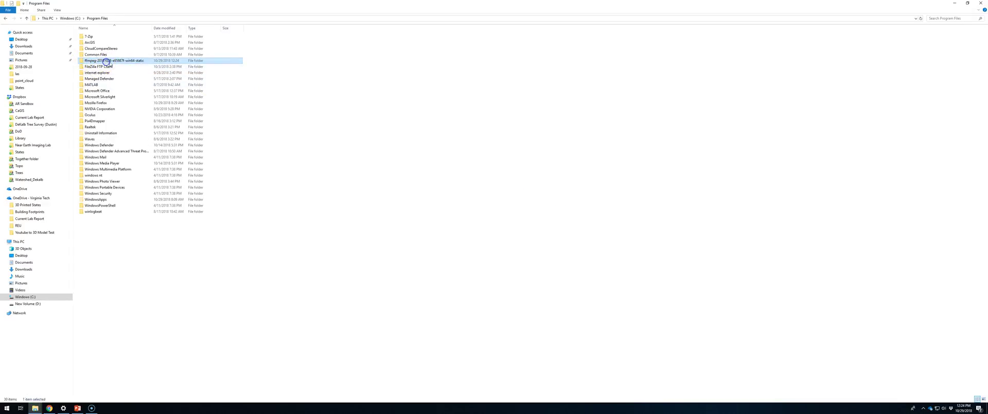
Rename the copied FFmpeg folder in Program Files as ffmpeg, granting administrator permission.
left_click(106, 60)
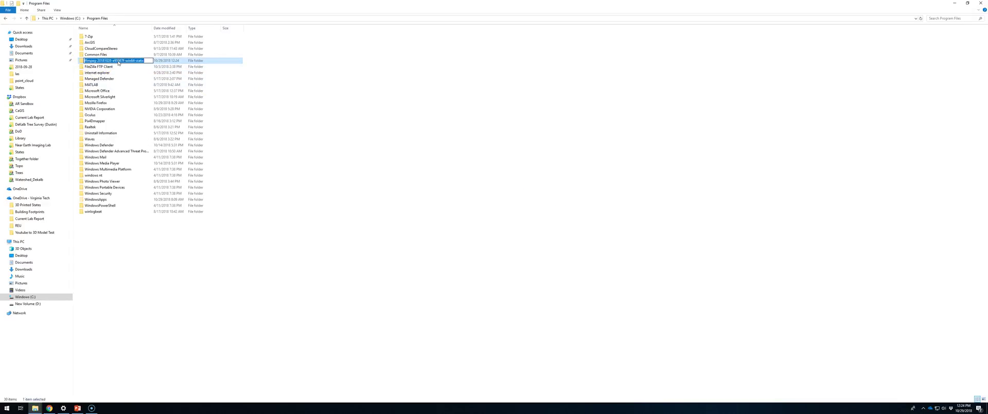
type("ffmpeg")
key("Return")
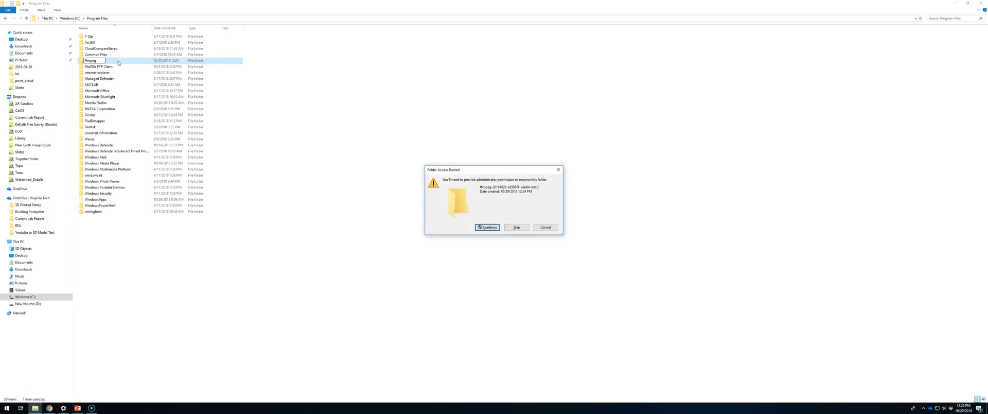
left_click(491, 230)
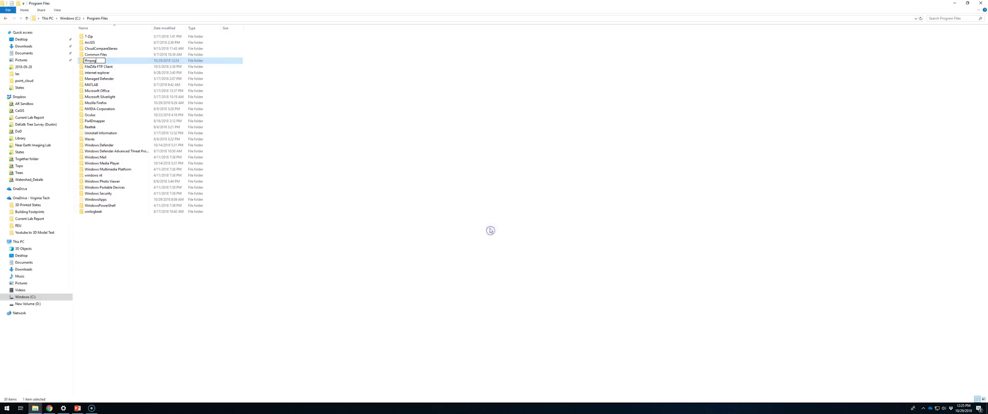
Open the bin folder inside C:\Program Files\ffmpeg and copy its full path.
double_click(88, 60)
double_click(127, 37)
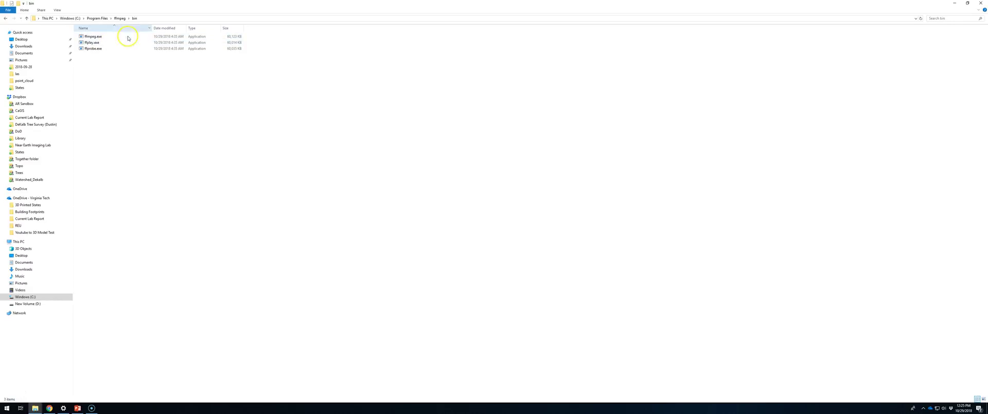
left_click(149, 18)
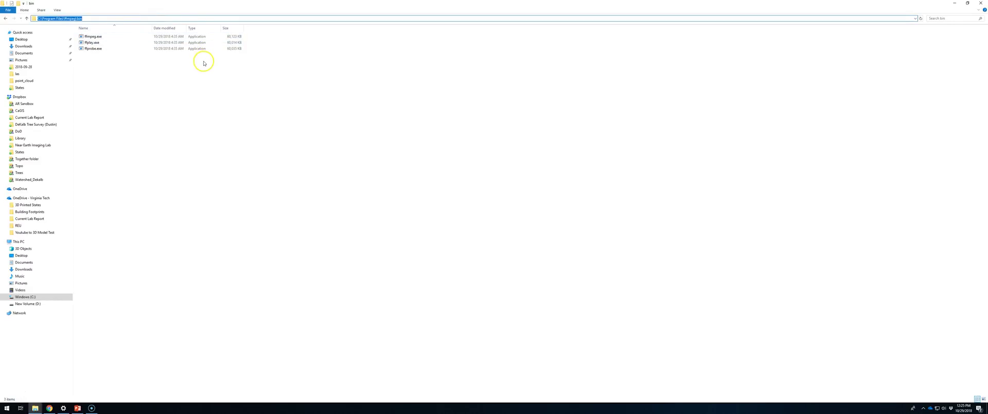
Show this computer's system properties and open the Environment Variables settings from the advanced system settings.
right_click(22, 241)
left_click(40, 315)
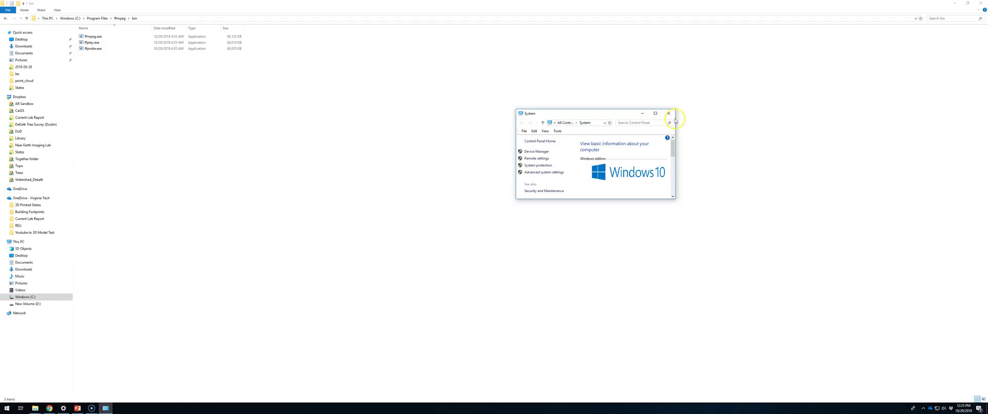
left_click(655, 113)
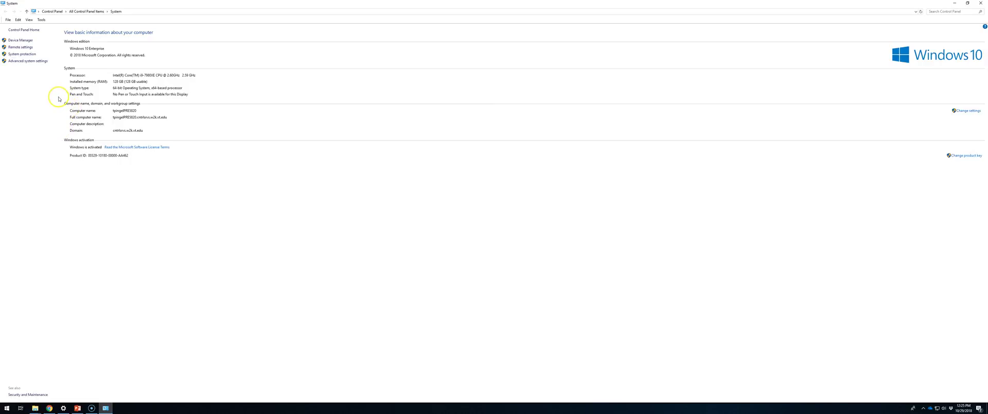
left_click(39, 61)
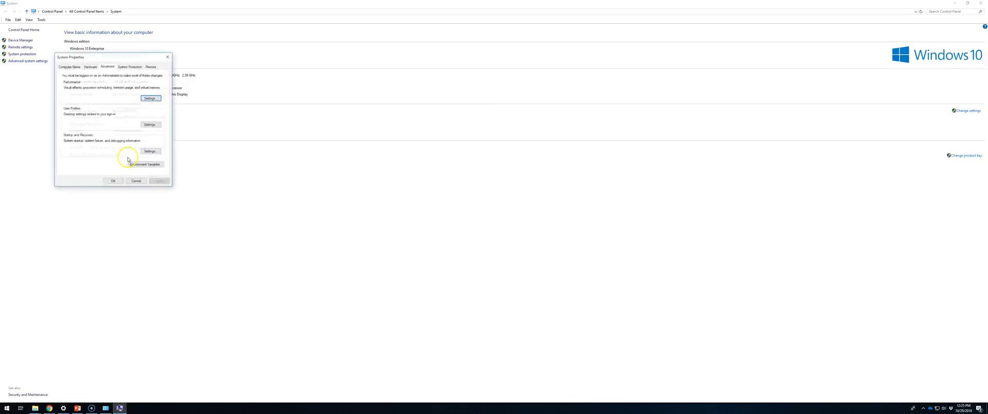
left_click(146, 165)
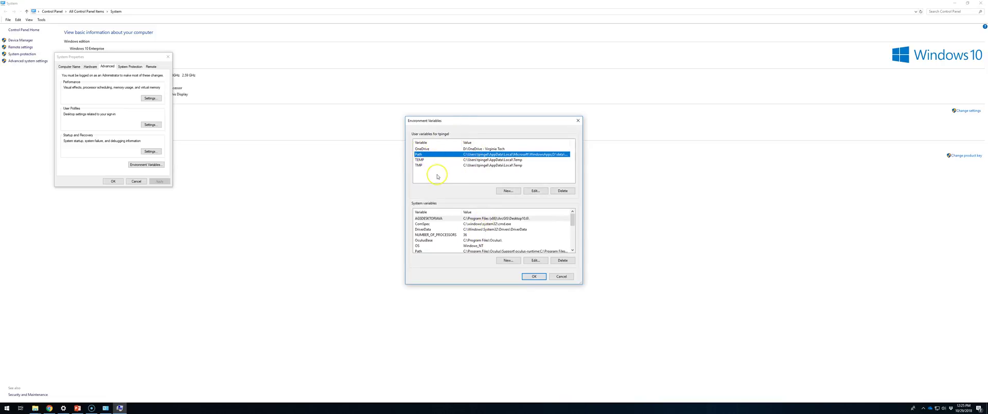
Add C:\Program Files\ffmpeg\bin as a new entry in the system Path variable and save the settings.
left_click(485, 251)
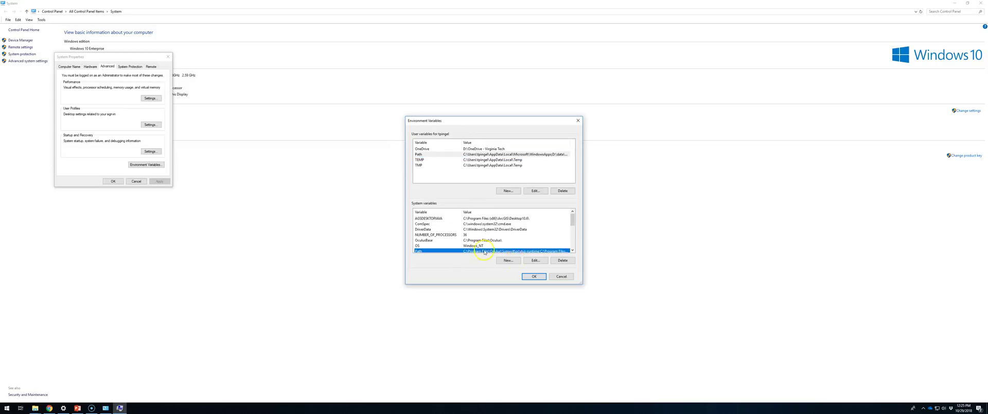
left_click(535, 260)
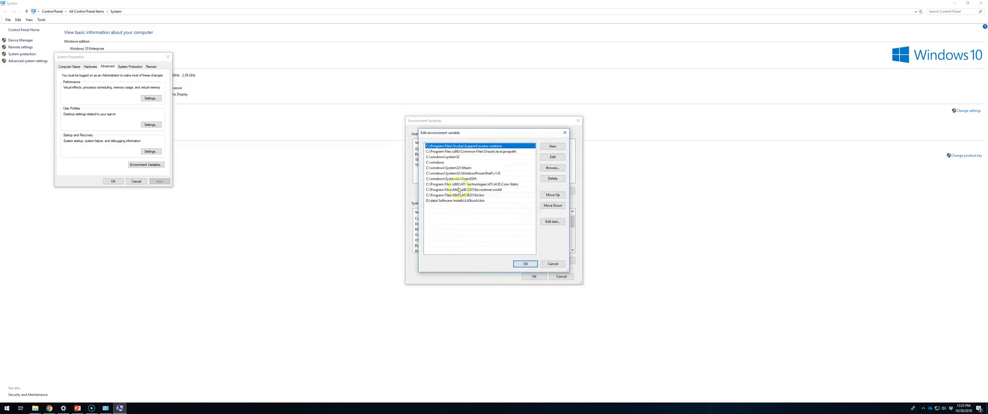
left_click(478, 207)
left_click(553, 146)
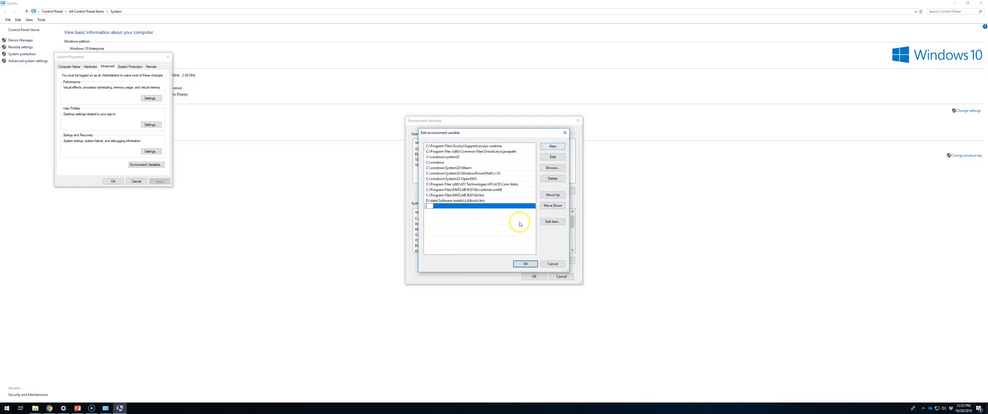
key("ctrl+v")
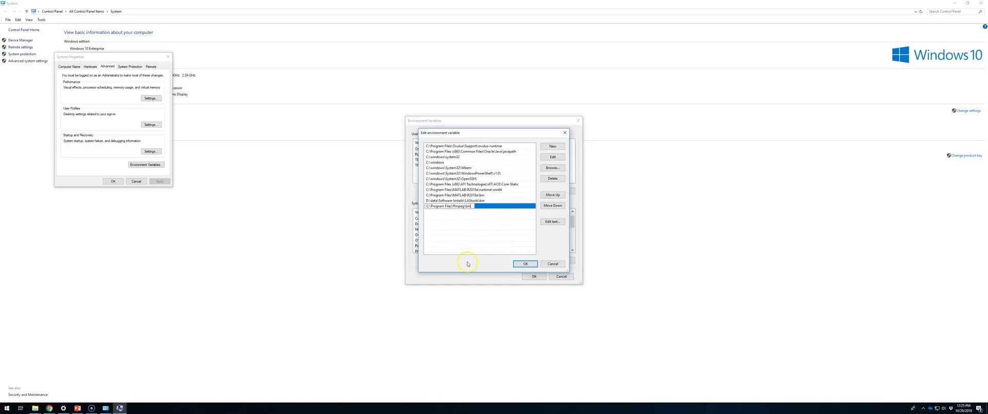
left_click(525, 263)
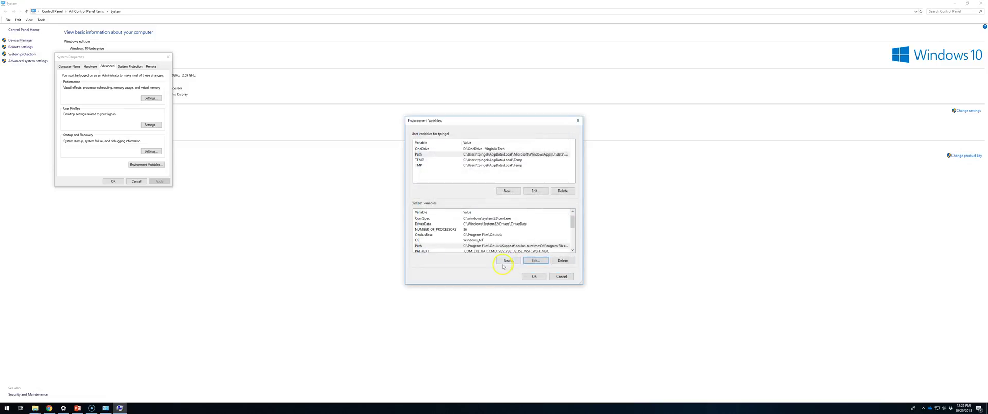
left_click(534, 277)
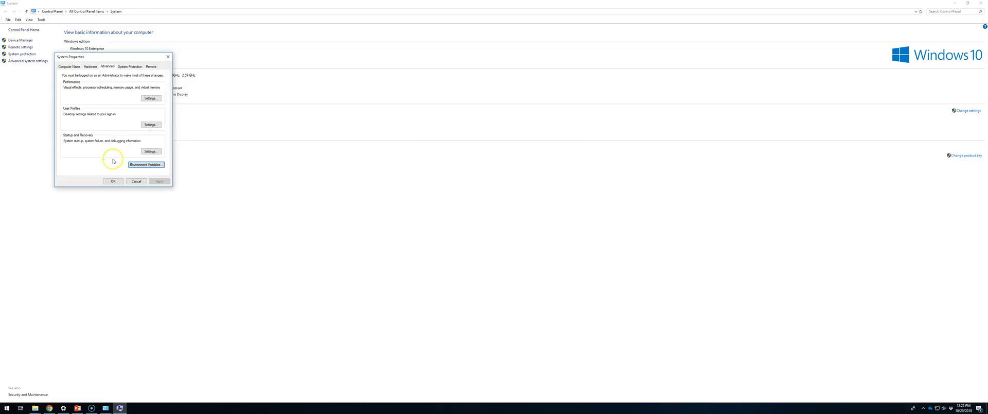
left_click(112, 181)
Open a Command Prompt and run ffmpeg to test that the command is recognized.
right_click(7, 407)
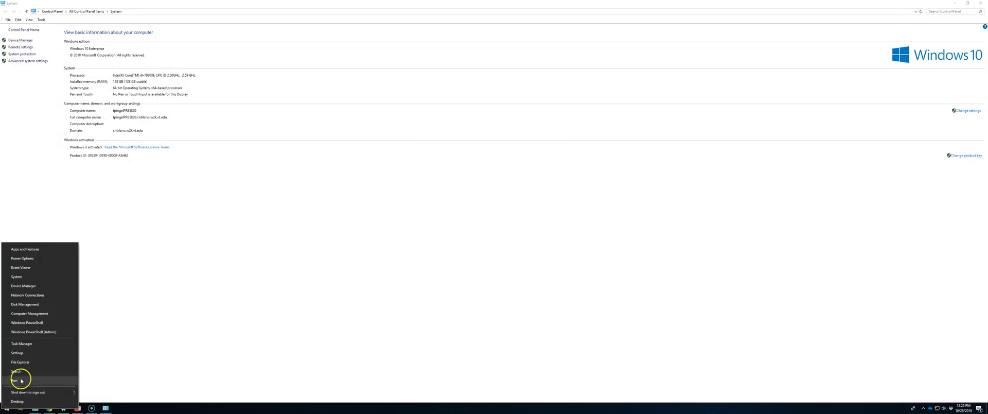
left_click(20, 381)
type("cmd")
key("Return")
type("ffmpmg")
key("Return")
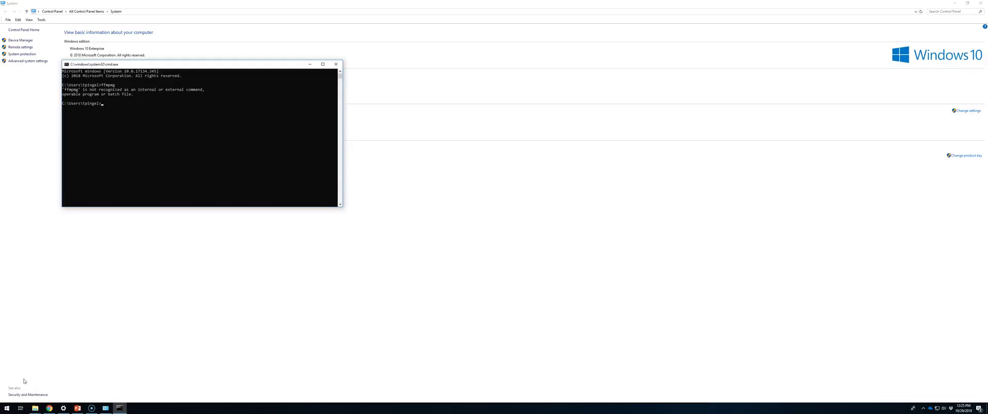
type("ffmpeg")
key("Return")
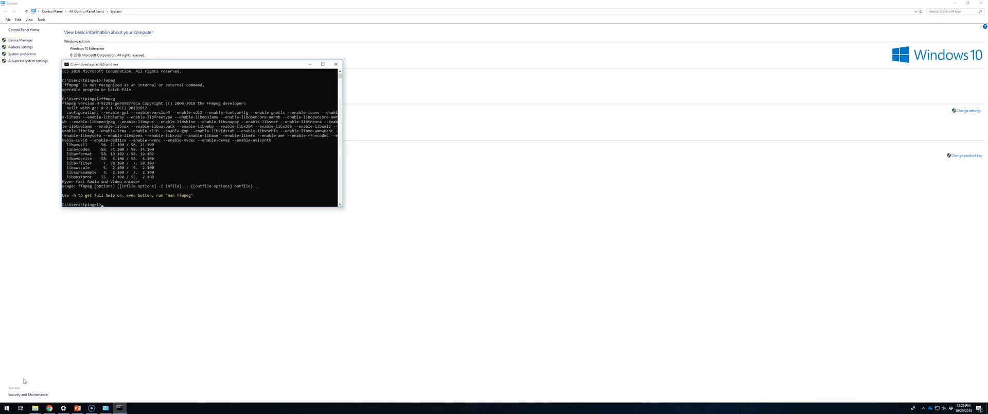
In the Command Prompt, switch to drive D:, enter the "OneDrive - Virginia Tech" folder and list its contents.
type("d:")
key("Return")
type("dir")
key("Return")
type("cd \"O")
key("Tab")
key("Return")
type("dir")
key("Return")
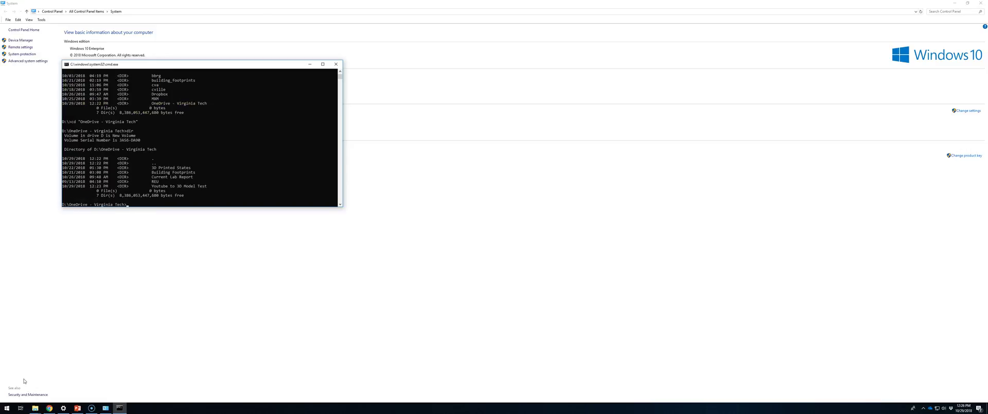
Change into "Youtube to 3D Model Test" and its "White Top Mountain" subfolder, listing the contents of each.
type("cd you")
key("Tab")
key("Return")
type("dir")
key("Return")
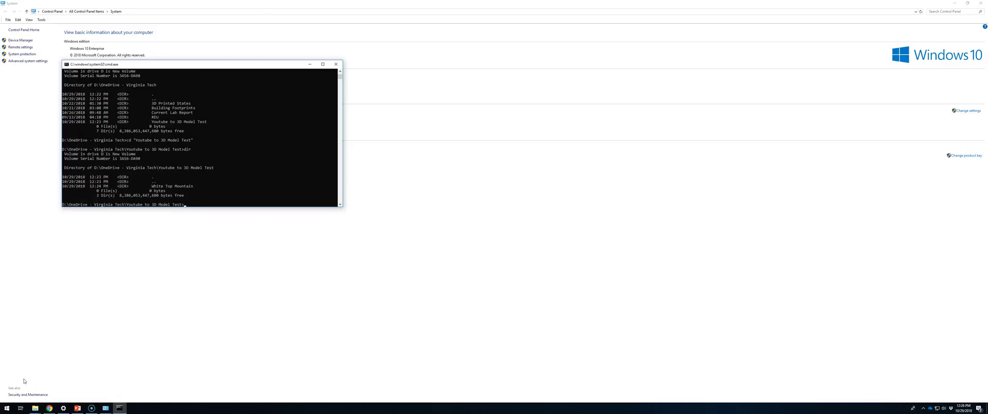
type("cd wh")
key("Tab")
key("Return")
type("dir")
key("Return")
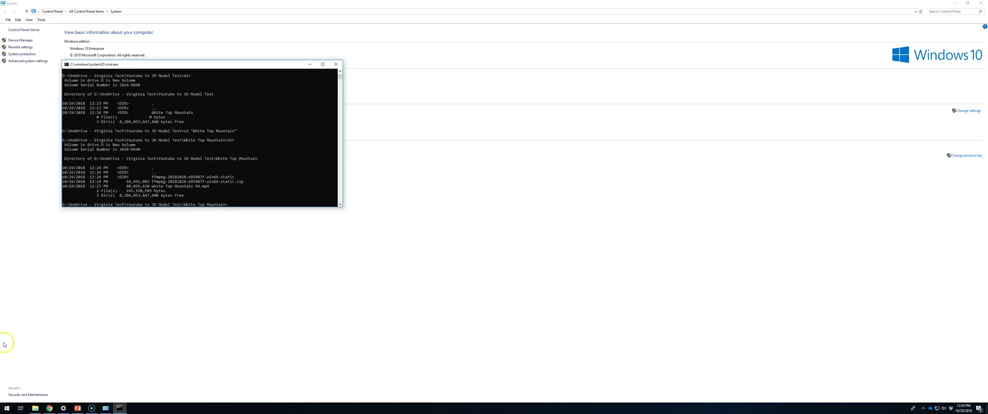
Switch to the PowerPoint lab report and copy the command "ffmpeg -i dji_0431.mov -vf fps=1 out%03d.jpg" from slide 6.
key("alt+Tab")
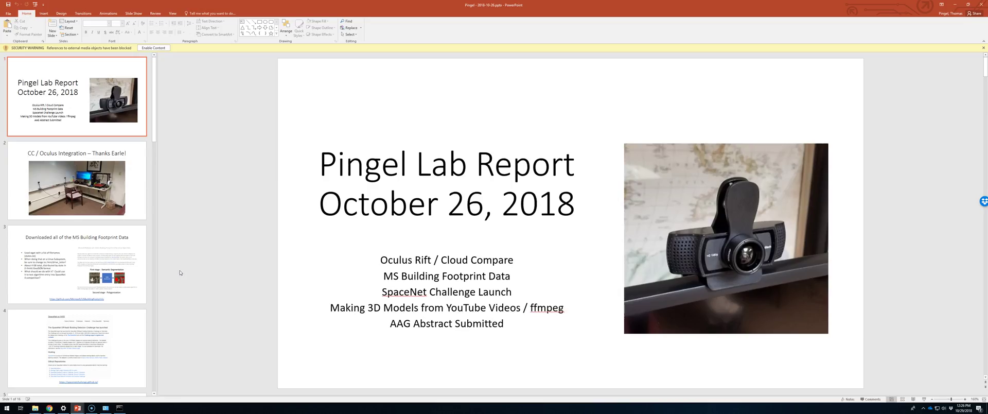
left_click(135, 315)
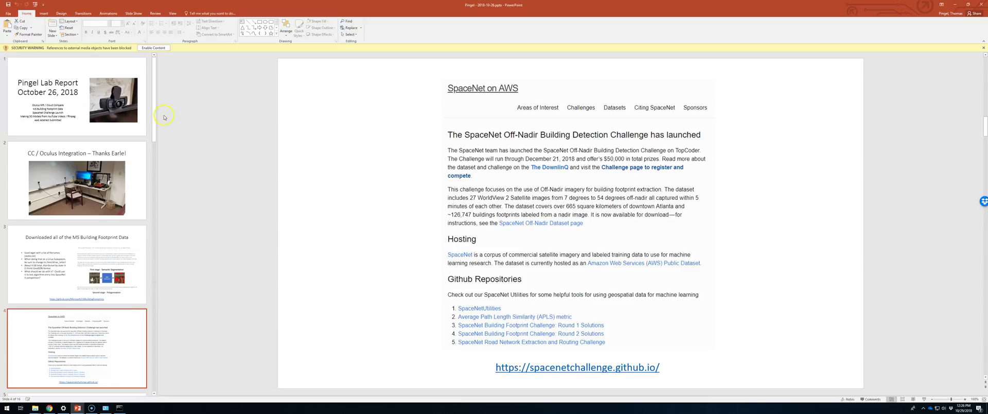
left_click_drag(155, 136, 152, 207)
left_click(118, 234)
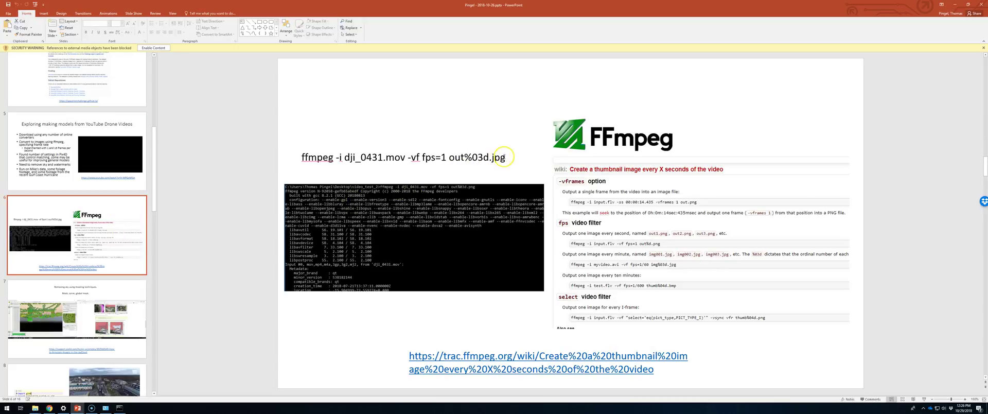
left_click_drag(505, 157, 279, 173)
key("super+c")
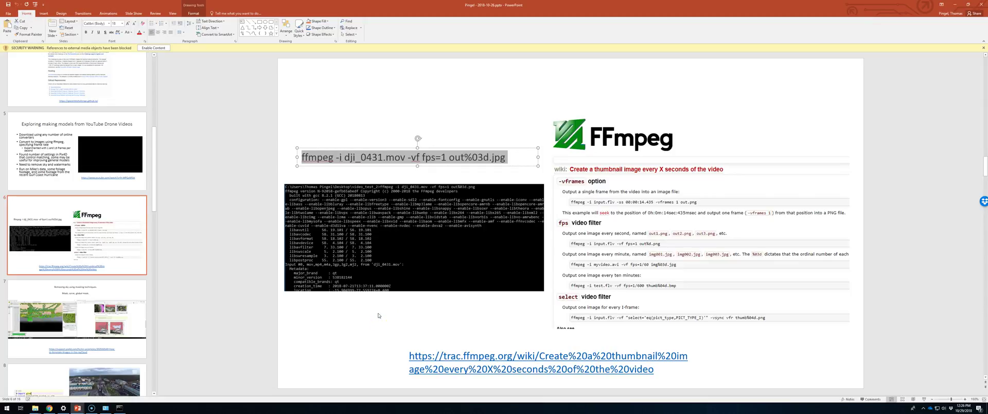
Switch back to the Command Prompt and paste and run the copied ffmpeg command.
key("super+Tab")
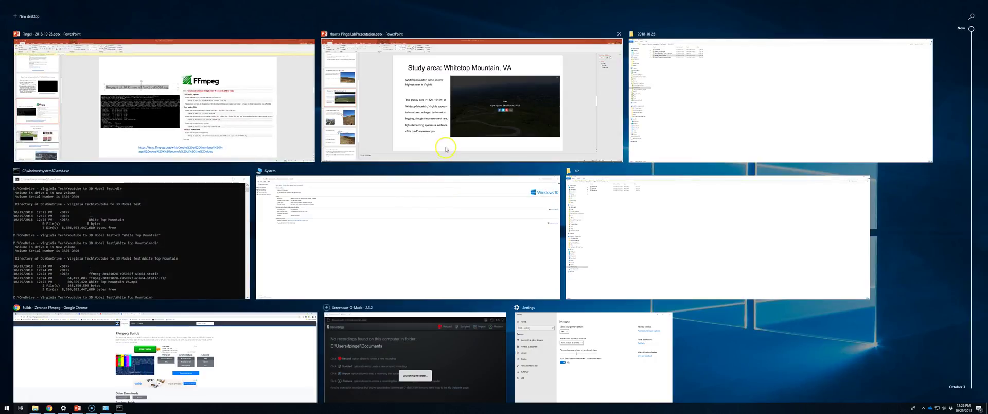
left_click(198, 221)
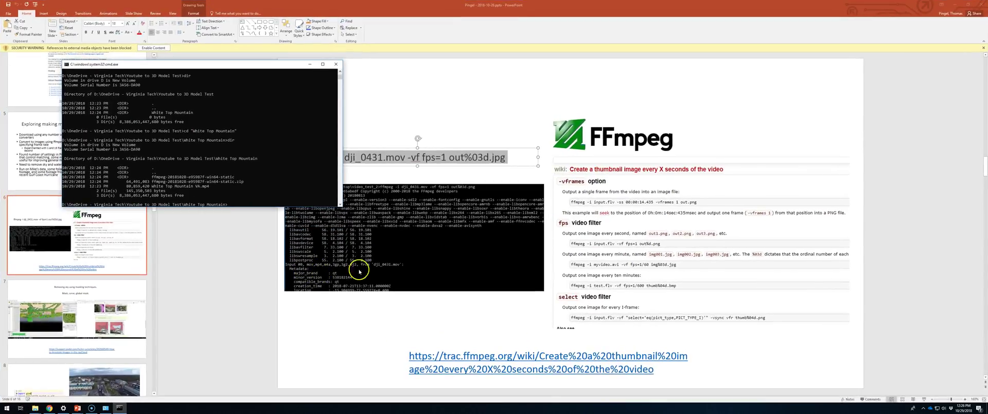
right_click(294, 166)
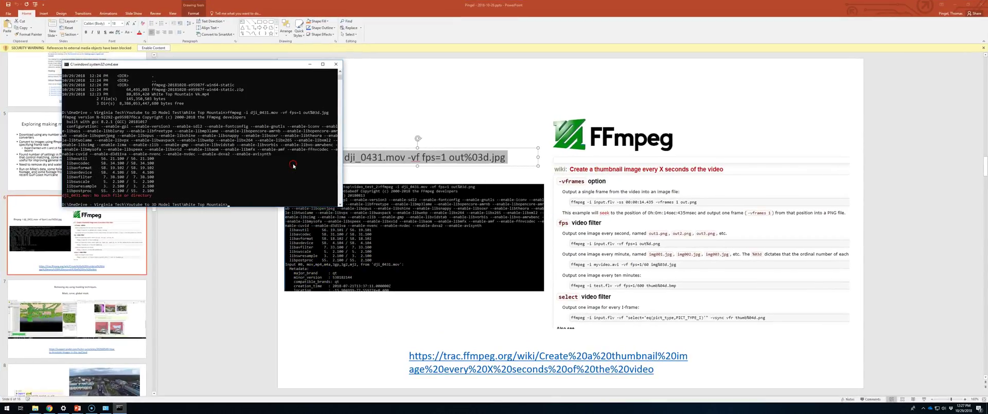
Recall the ffmpeg command, change its input to "White Top Mountain VA.mp4" with fps=2 and output out%03d.jpg, and run it.
key("Up")
key("BackSpace")
key("BackSpace")
key("BackSpace")
key("BackSpace")
key("BackSpace")
key("BackSpace")
key("BackSpace")
key("BackSpace")
key("BackSpace")
key("BackSpace")
key("BackSpace")
key("BackSpace")
type("\"W")
key("Tab")
type("ou")
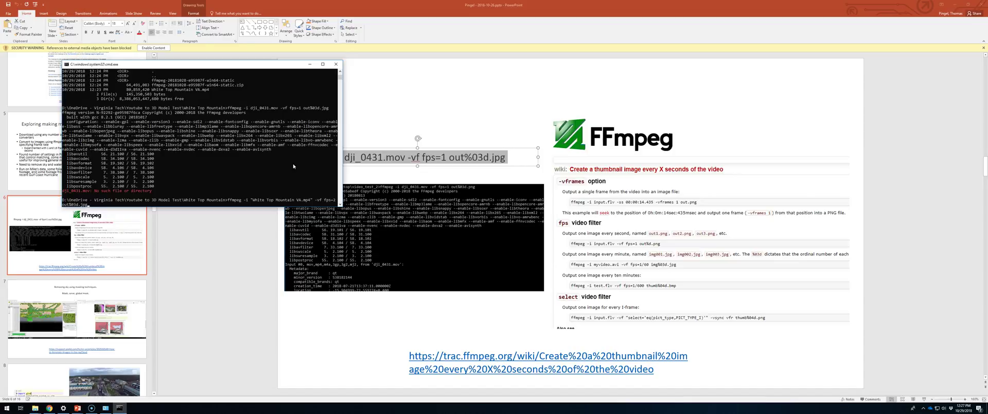
key("Return")
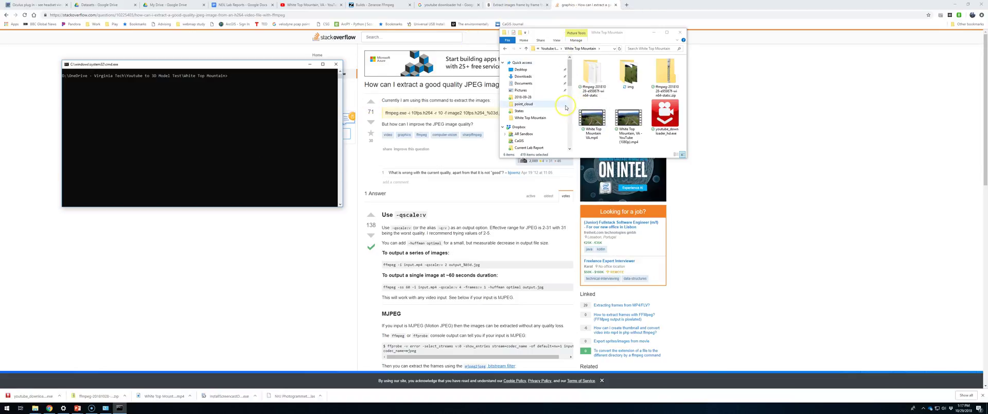
Play "White Top Mountain VA.mp4", skip through several points to check its image quality, and close the player.
left_click(597, 118)
double_click(599, 120)
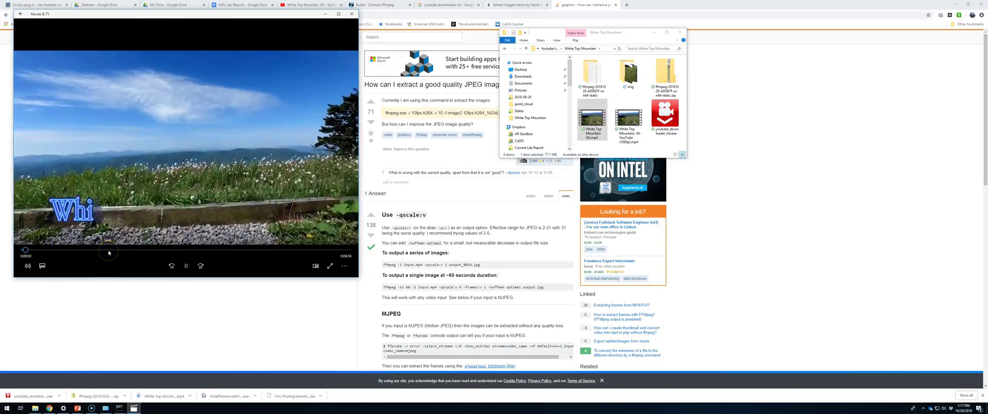
left_click(113, 249)
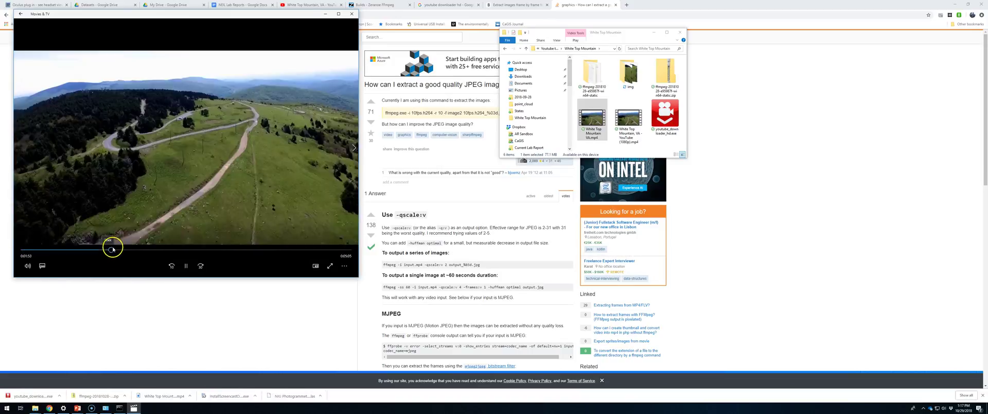
left_click(168, 249)
left_click(221, 249)
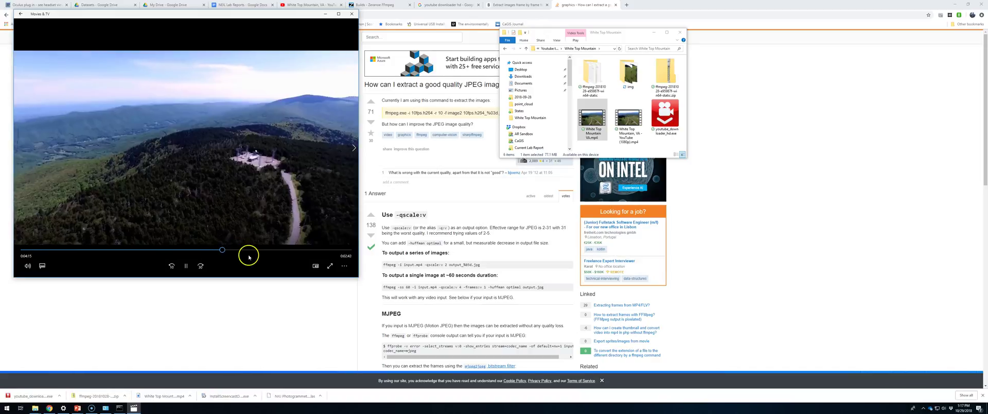
left_click(352, 13)
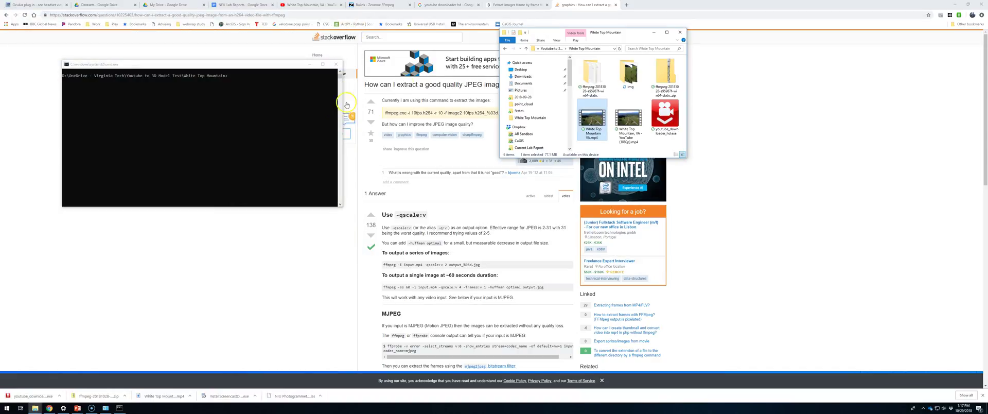
Check the YouTube Downloader HD search results, then play and skip through the 1080p White Top Mountain video and close it.
left_click(625, 118)
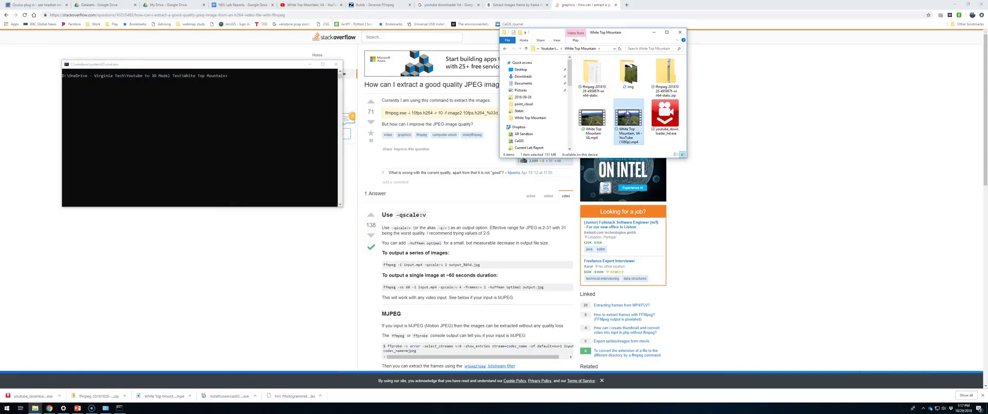
left_click(446, 5)
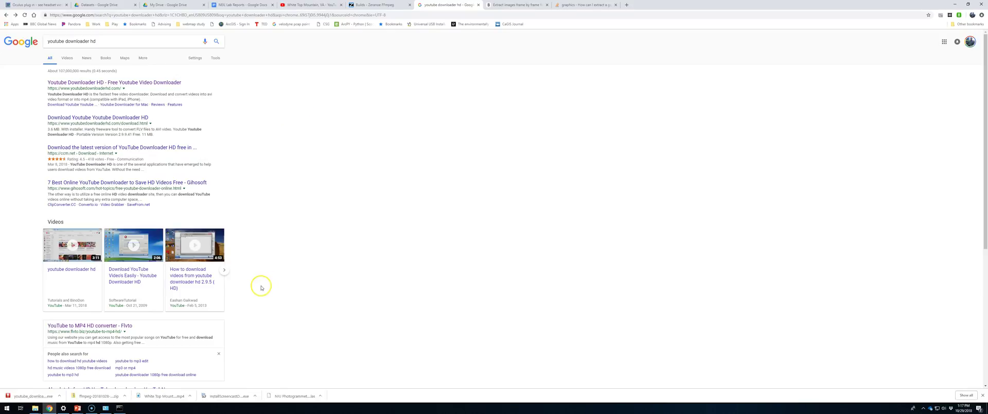
key("alt+Tab")
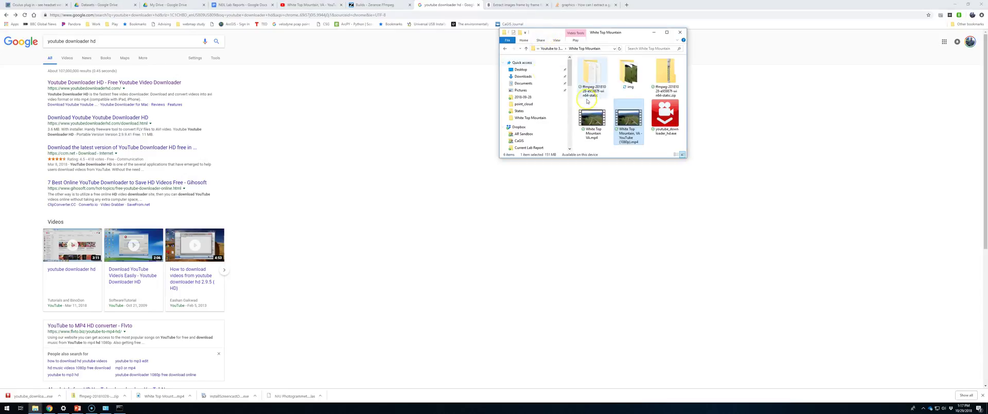
double_click(633, 129)
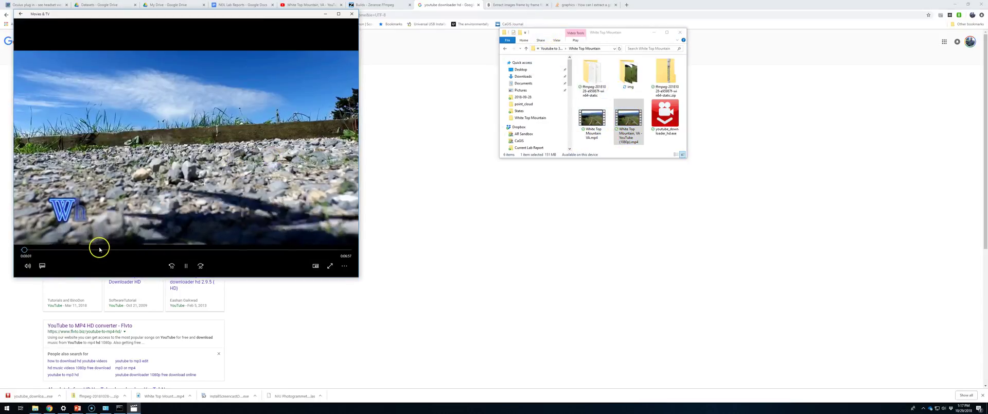
left_click(160, 250)
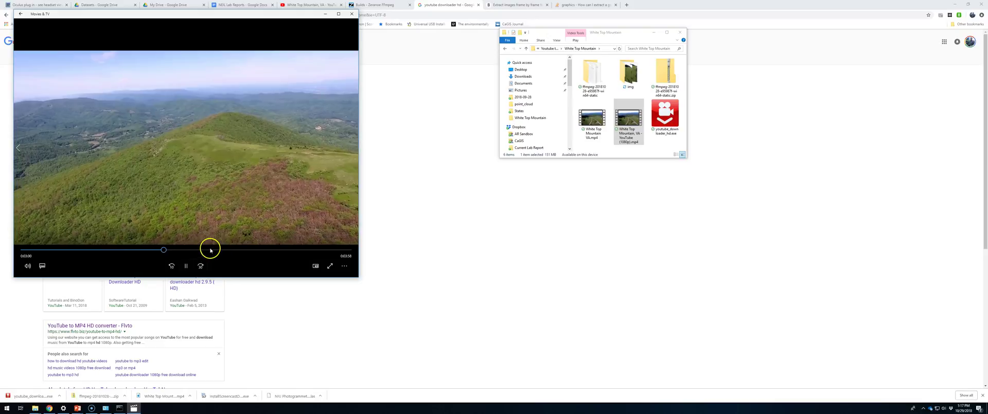
left_click(352, 14)
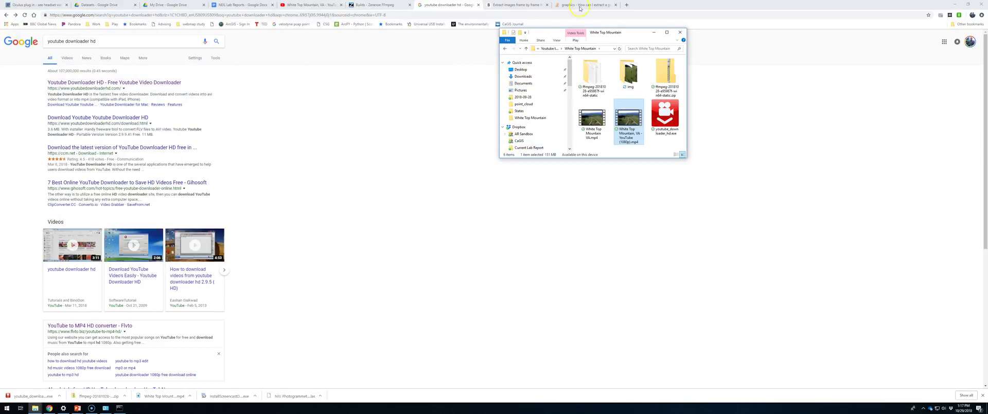
Consult the Stack Overflow quality answer, then run ffmpeg on the 1080p video with -qscale:v 2 -vf fps=1 and output out%03d.jpg.
left_click(597, 7)
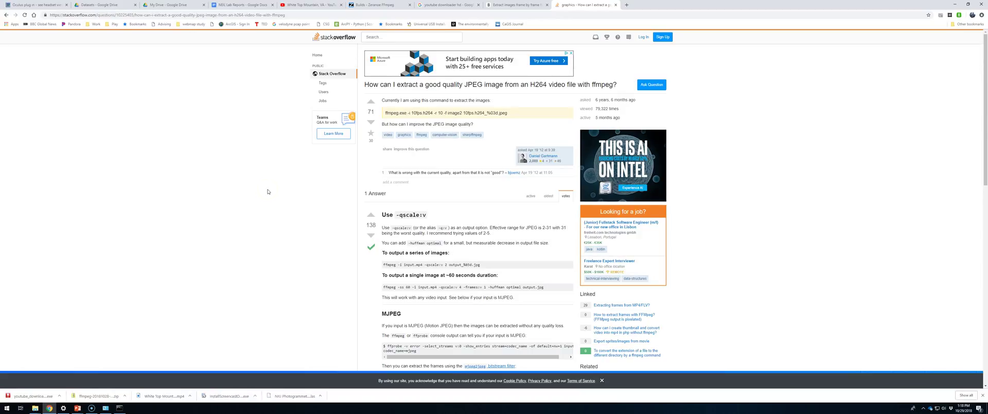
key("alt+Tab")
key("alt+Tab")
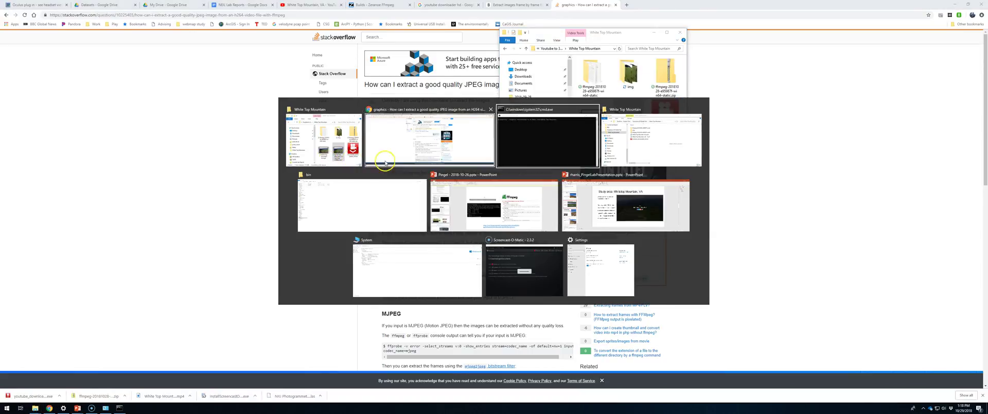
key("Up")
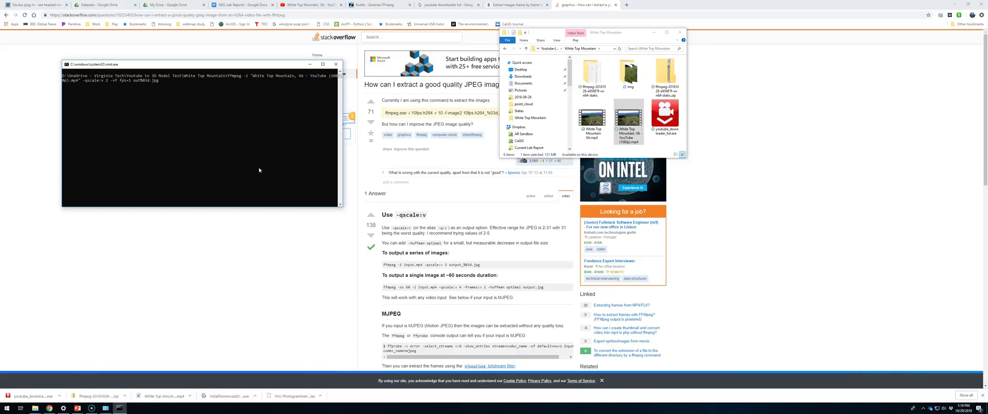
key("Return")
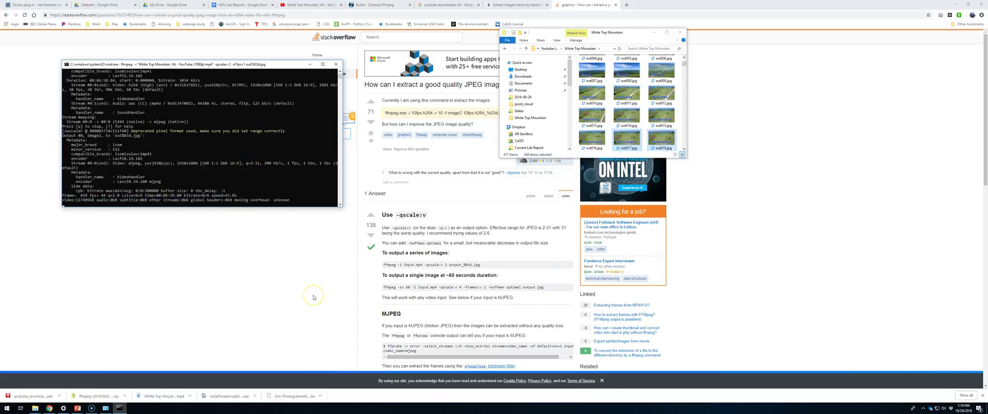
Maximize the White Top Mountain folder window, open its img subfolder and delete all the old images in it.
left_click(667, 32)
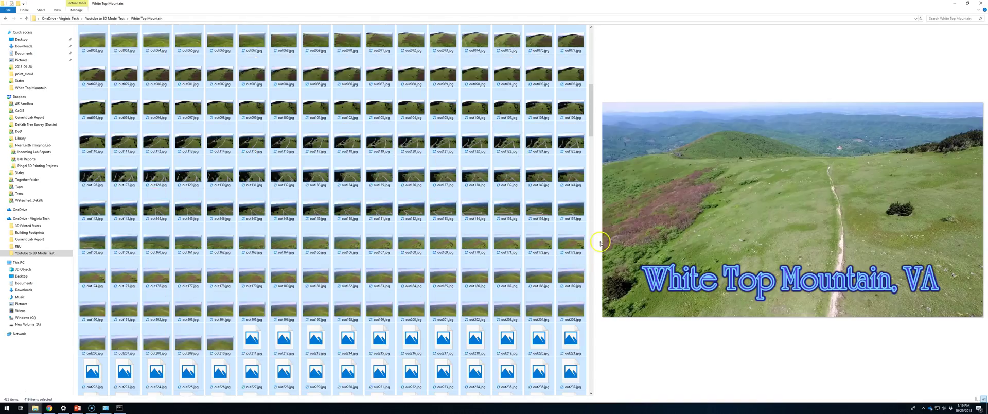
scroll(246, 153, "up", 10)
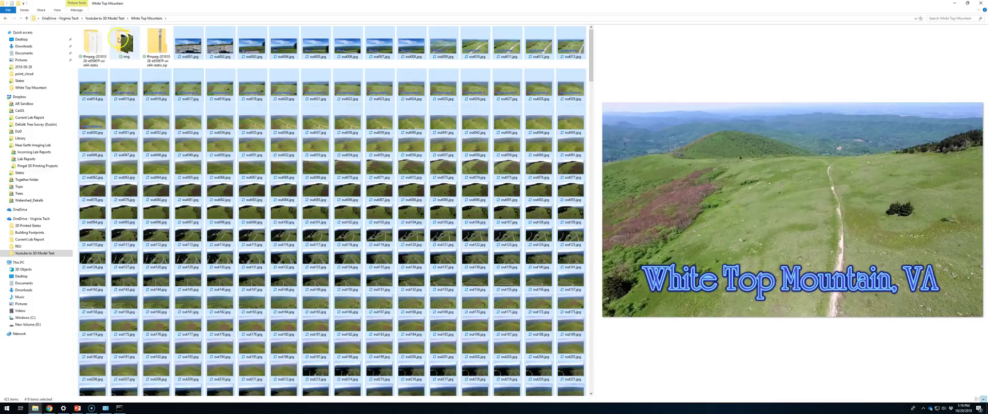
double_click(128, 41)
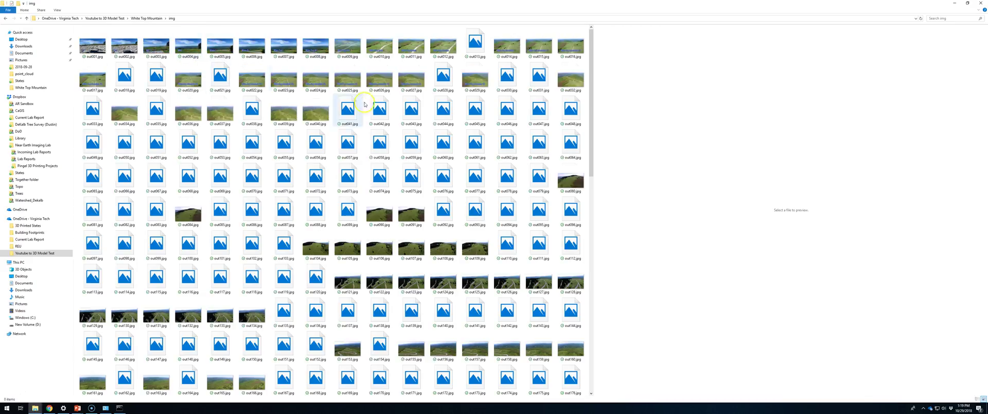
key("ctrl+a")
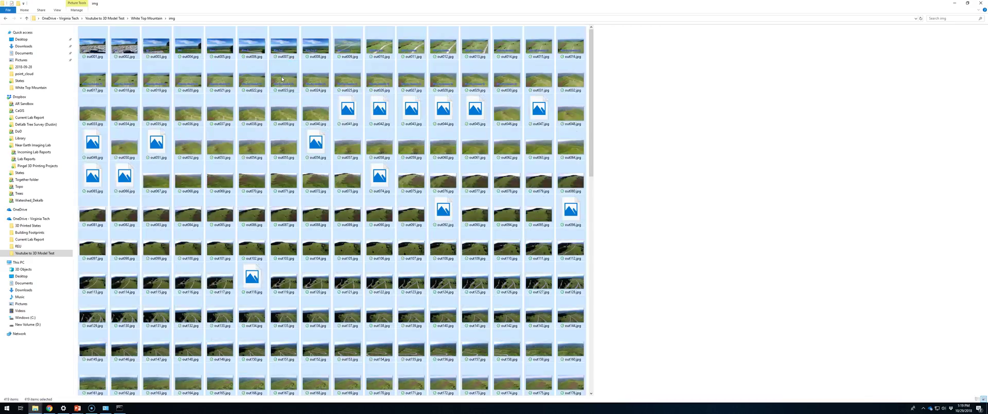
key("Delete")
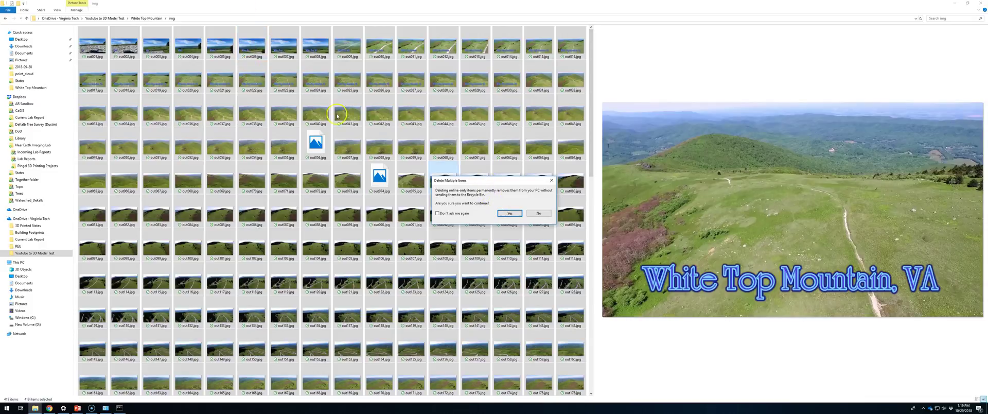
left_click(503, 212)
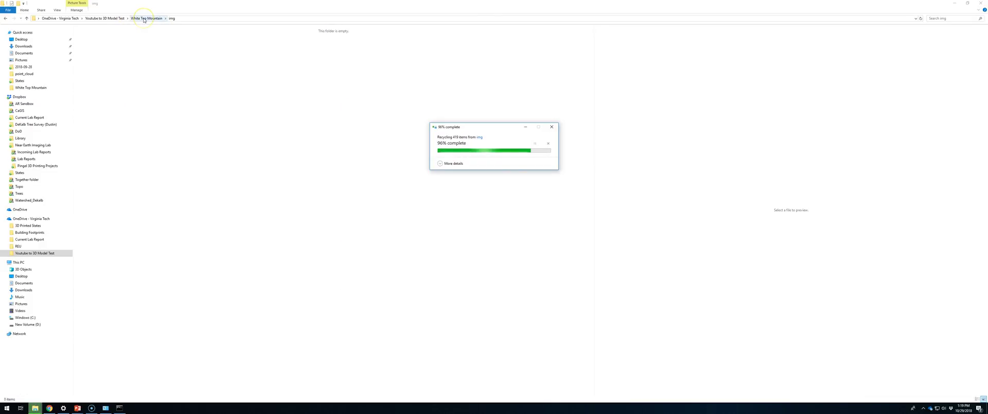
Move all the newly extracted out*.jpg frames from White Top Mountain into the img subfolder and return to the parent folder.
left_click(145, 18)
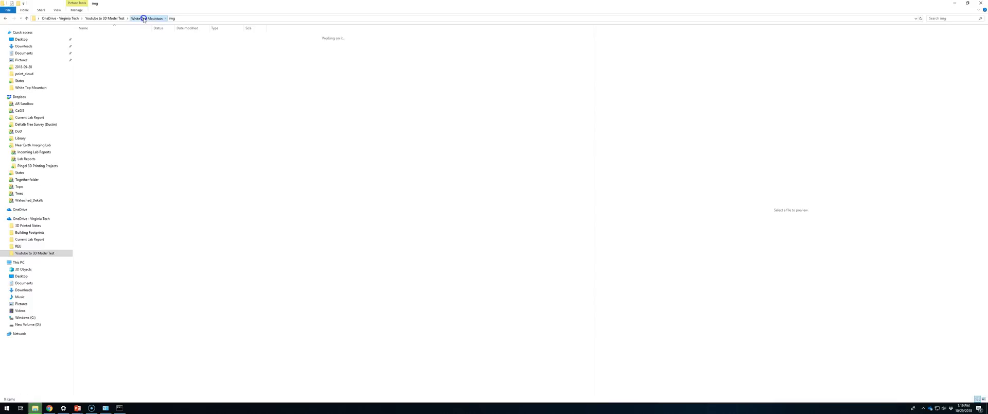
left_click(106, 55)
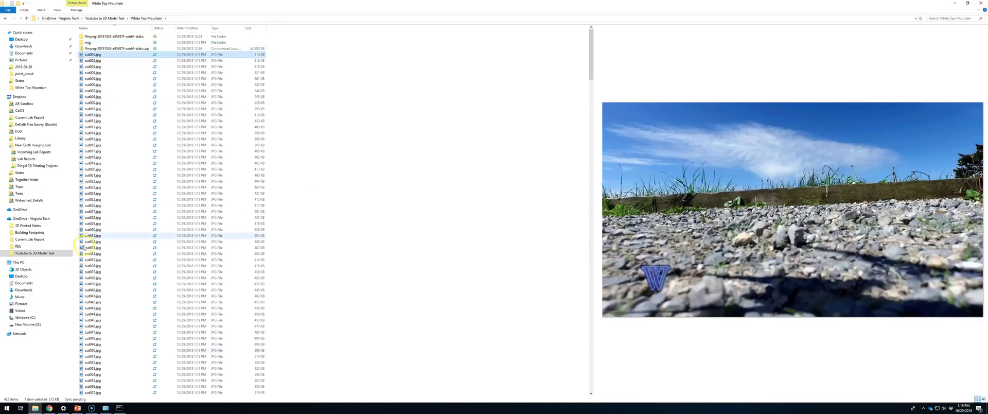
scroll(100, 324, "down", 20)
scroll(108, 369, "down", 2)
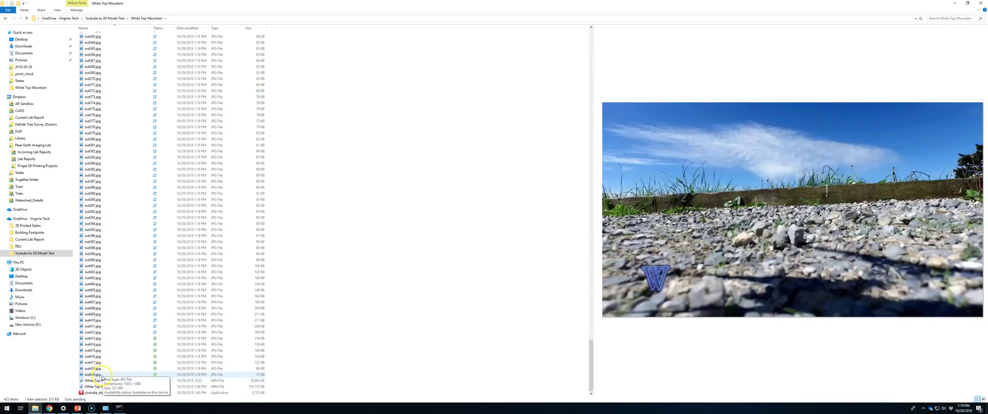
left_click(94, 374, "shift")
scroll(171, 238, "up", 20)
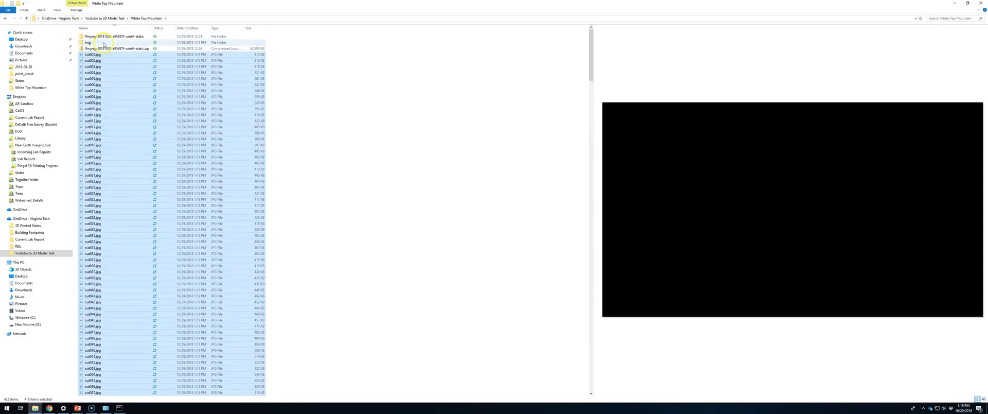
double_click(103, 44)
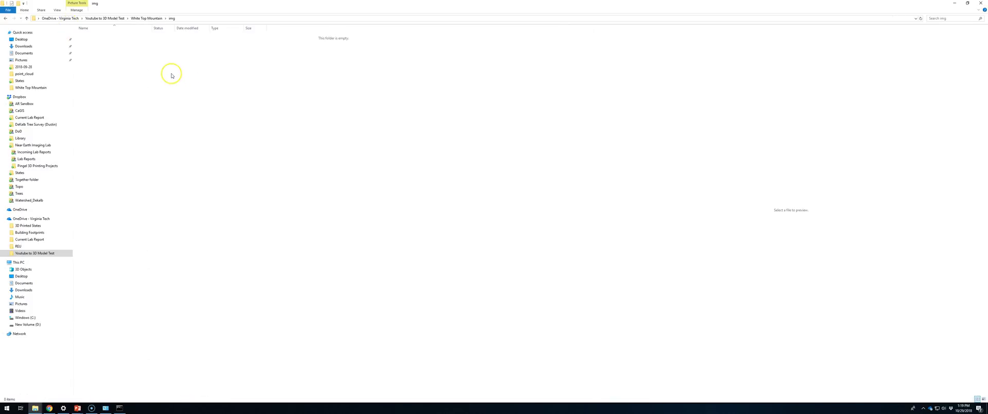
key("ctrl+v")
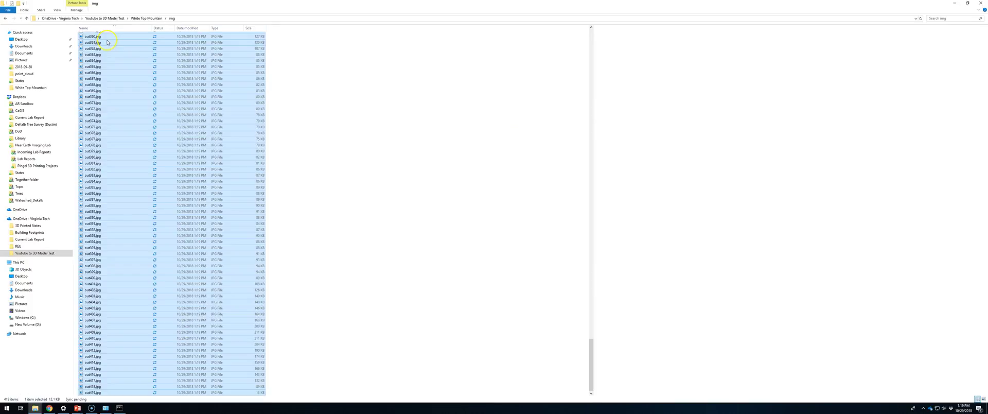
scroll(98, 72, "up", 20)
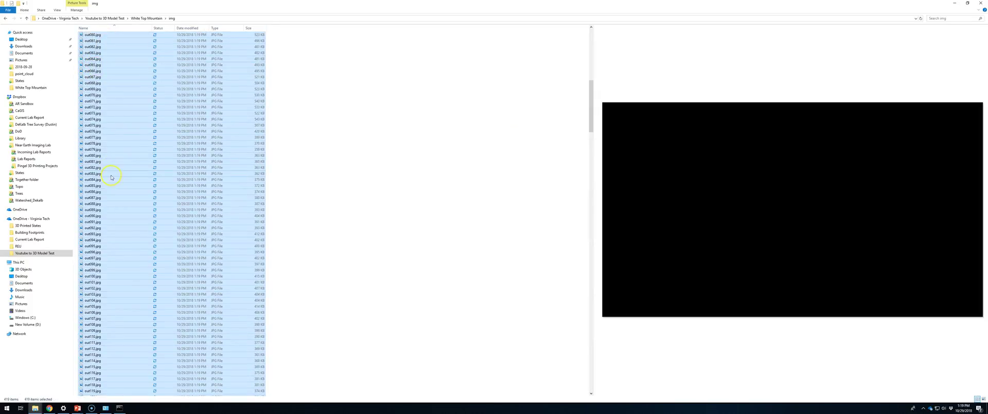
left_click(136, 18)
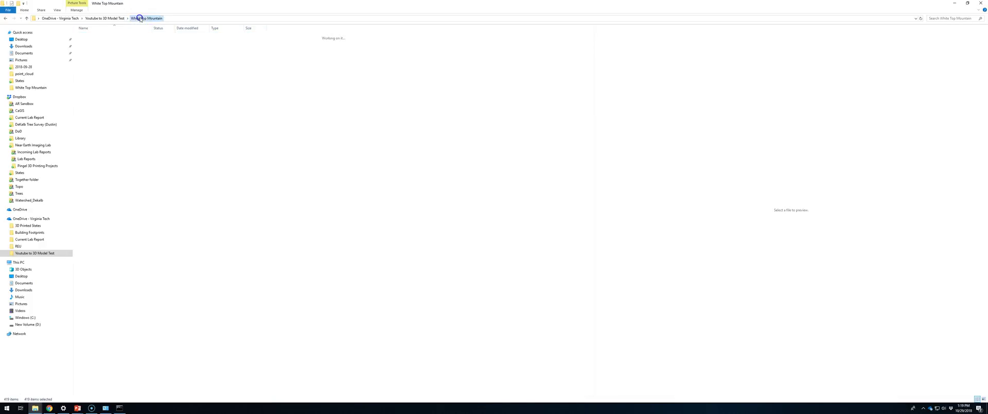
Switch to the Command Prompt, recall the ffmpeg command, remove "-qscale:v 2" and run it on the 1080p video again.
key("alt+Tab")
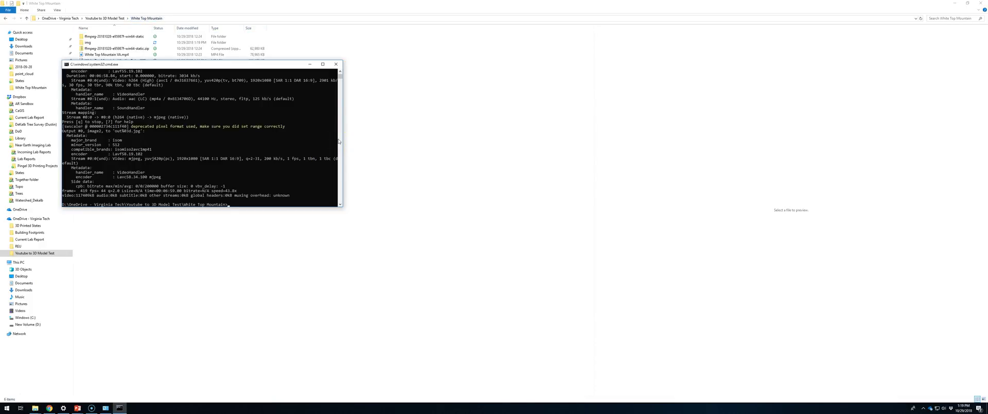
key("Up")
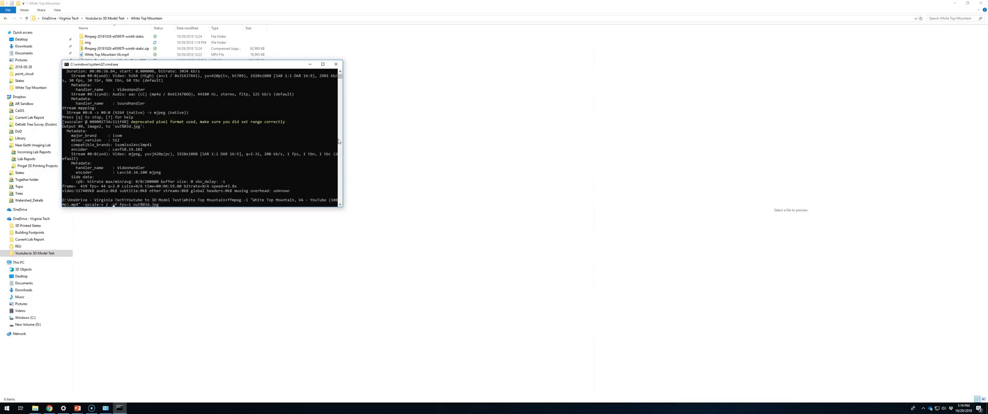
key("BackSpace")
key("BackSpace")
key("BackSpace")
key("BackSpace")
key("BackSpace")
key("BackSpace")
key("BackSpace")
key("BackSpace")
key("BackSpace")
key("BackSpace")
key("Return")
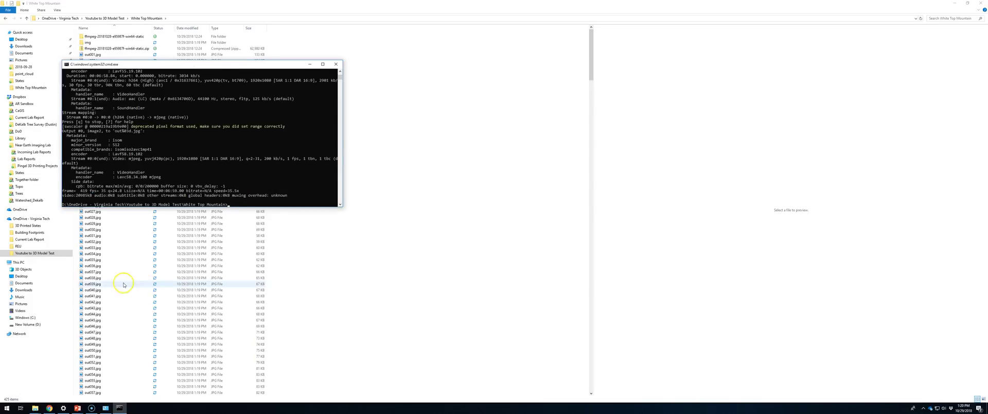
Compare the quality of out029.jpg extracted without the quality setting against the out029.jpg in the img folder.
left_click(100, 278)
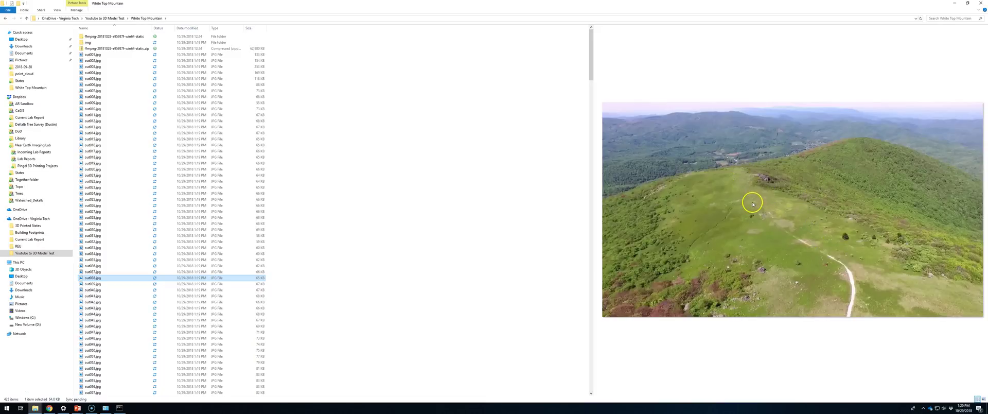
left_click(118, 223)
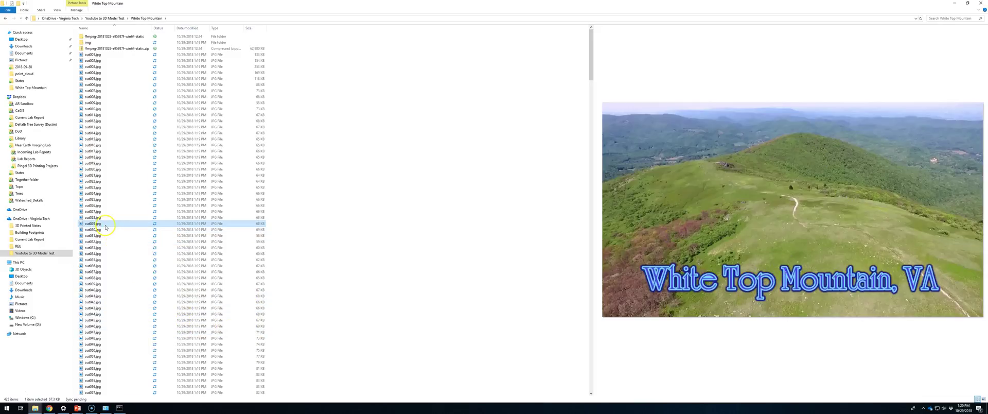
double_click(94, 42)
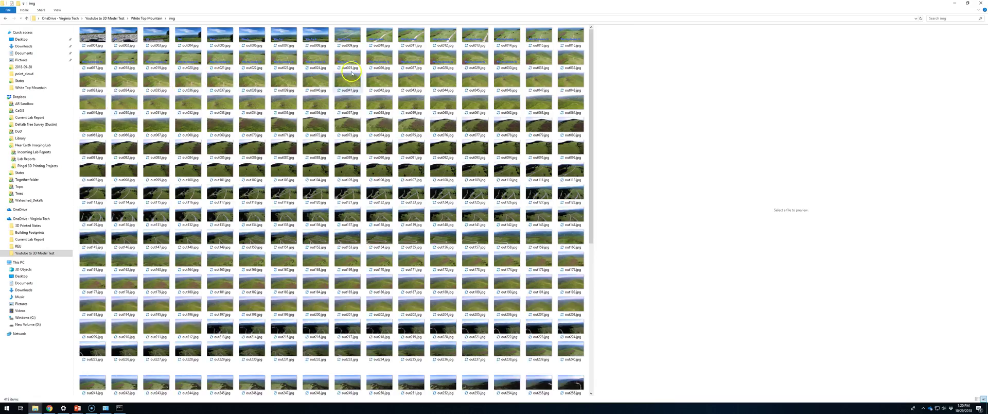
left_click(474, 59)
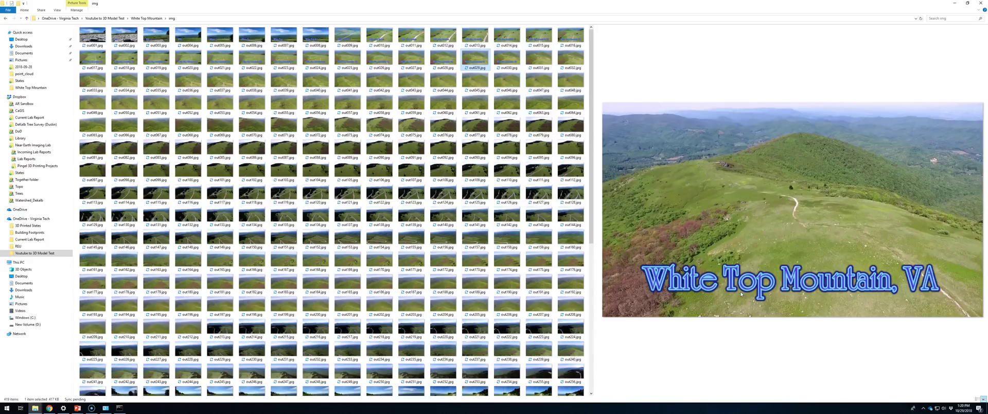
Return to the White Top Mountain folder and delete the extracted frames out001.jpg to out419.jpg there.
left_click(146, 18)
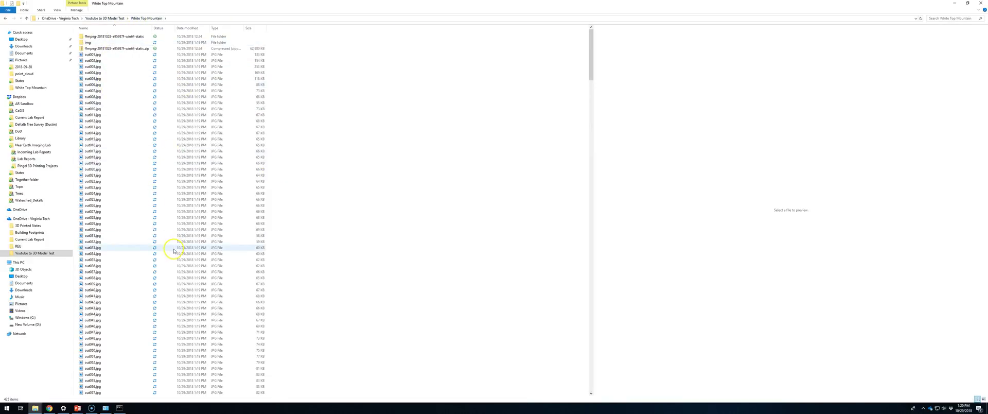
left_click(116, 54)
scroll(196, 308, "down", 20)
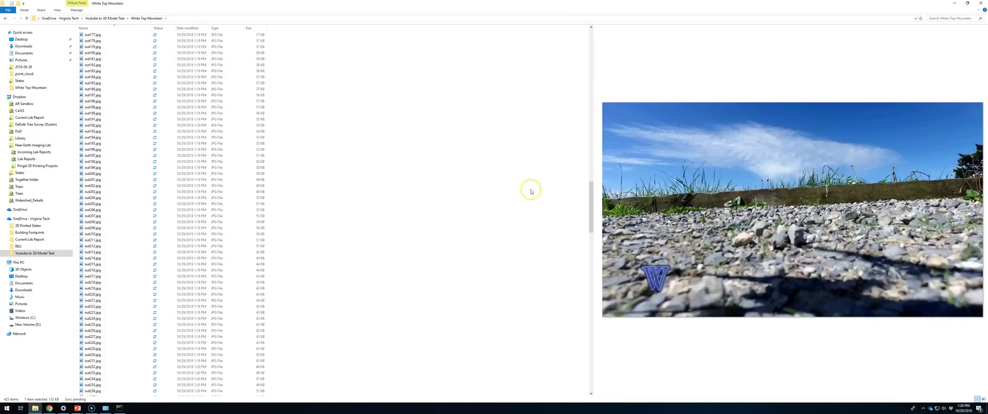
left_click_drag(590, 213, 562, 390)
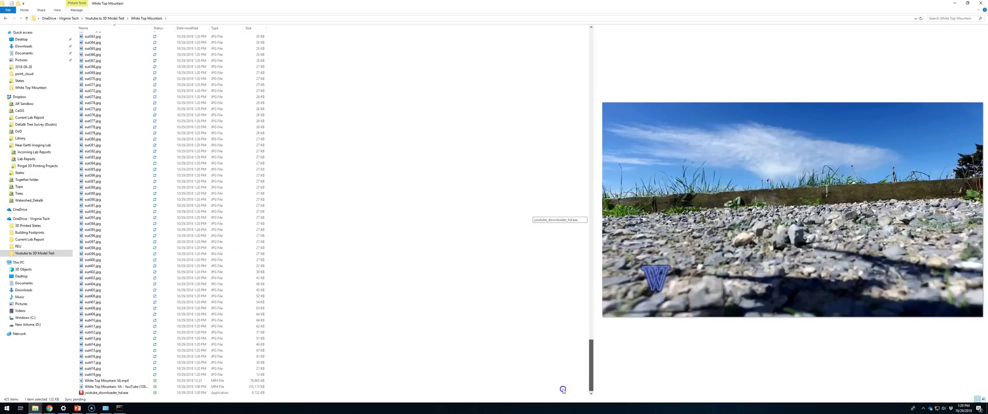
left_click(118, 374, "shift")
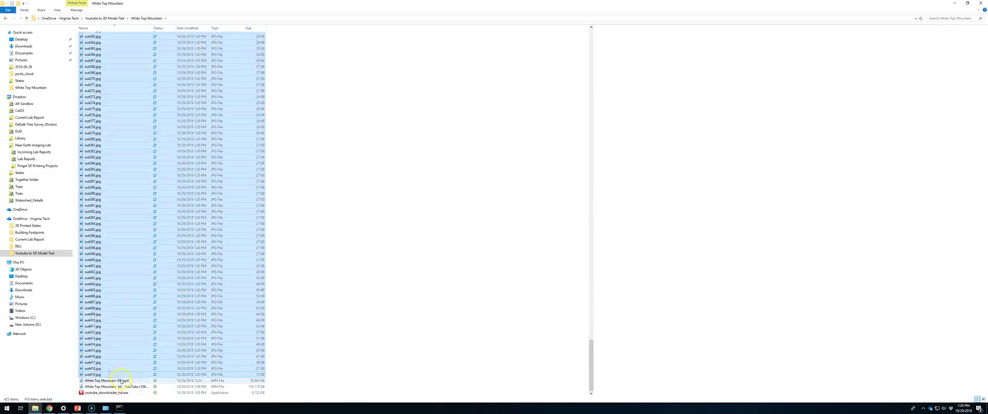
key("Delete")
left_click(508, 211)
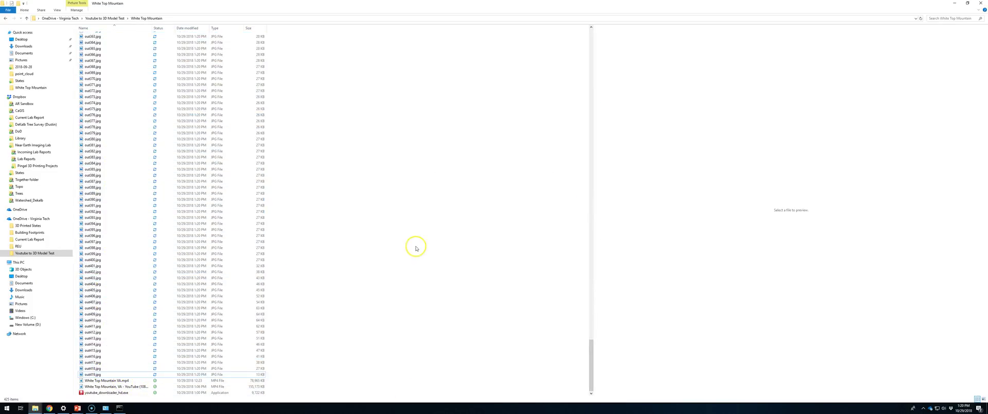
Open the img subfolder, try to preview out001.jpg, and reopen the folder from White Top Mountain.
left_click(96, 43)
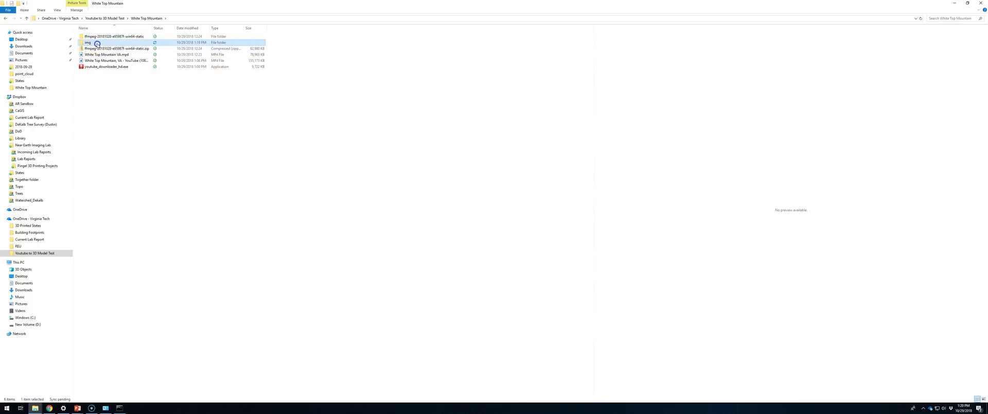
double_click(97, 43)
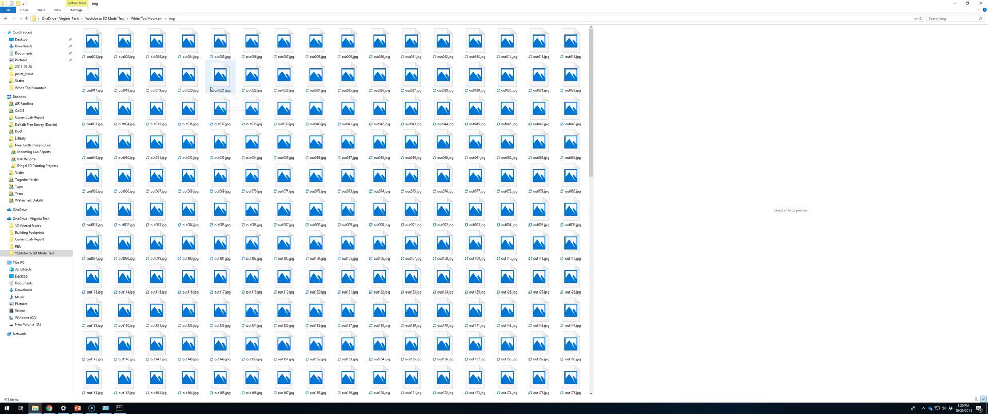
left_click(93, 43)
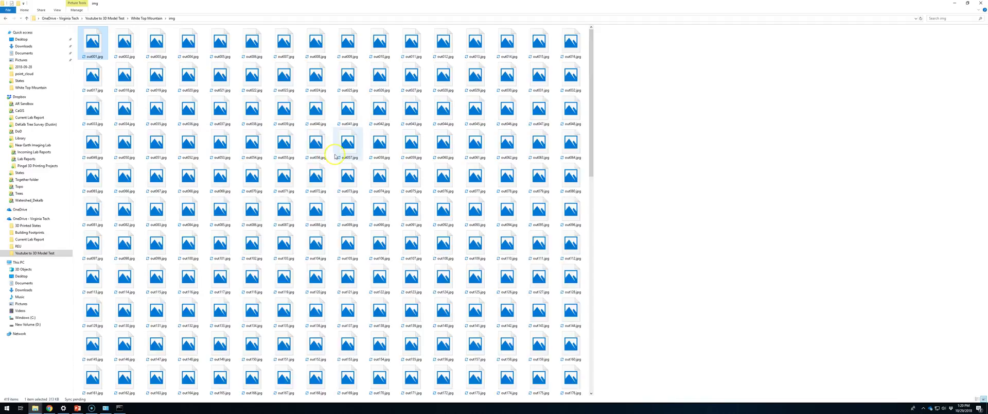
left_click(58, 9)
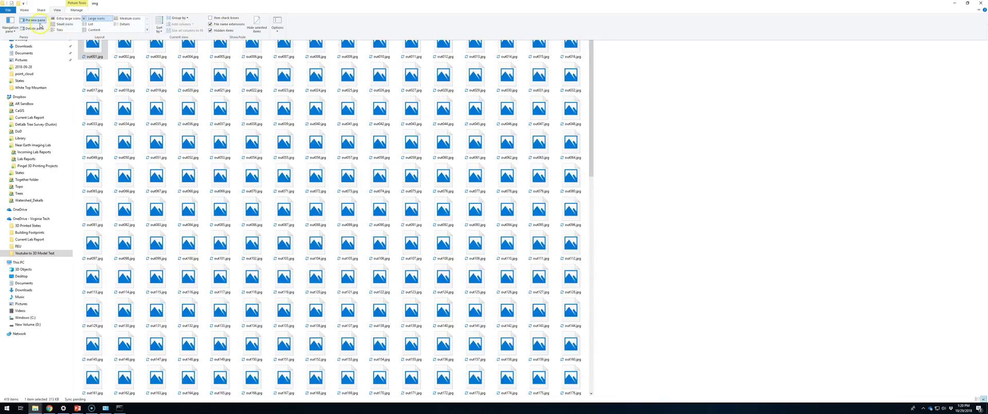
left_click(87, 52)
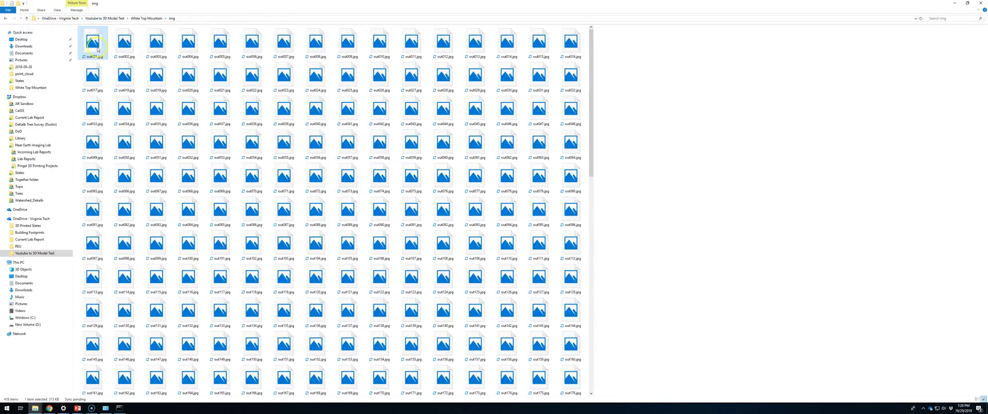
left_click(147, 18)
double_click(116, 42)
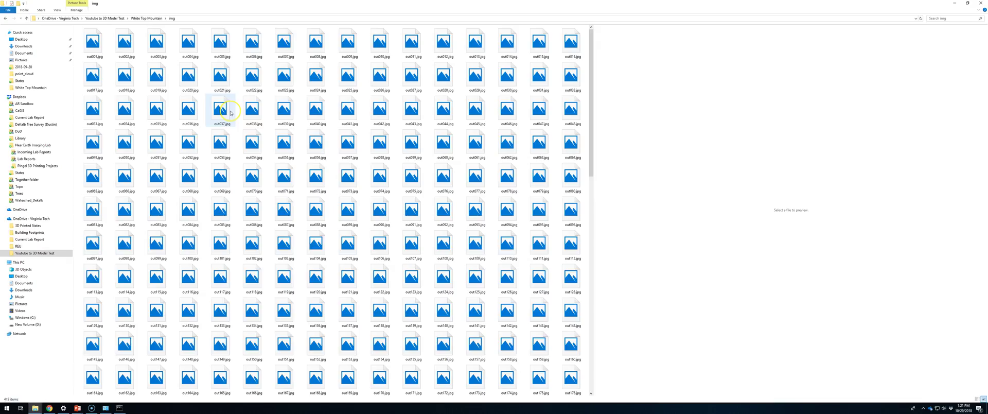
Look through the thumbnails of all the extracted frames in the img folder, from the last images back to the first.
left_click(295, 188)
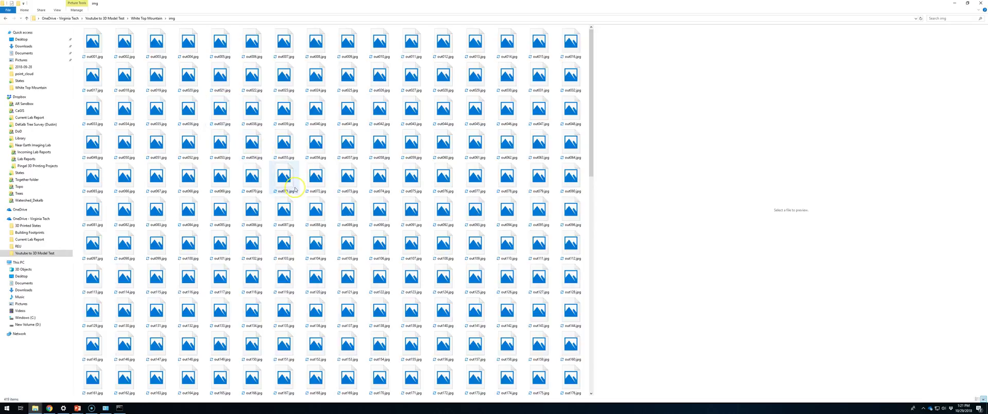
scroll(295, 189, "down", 10)
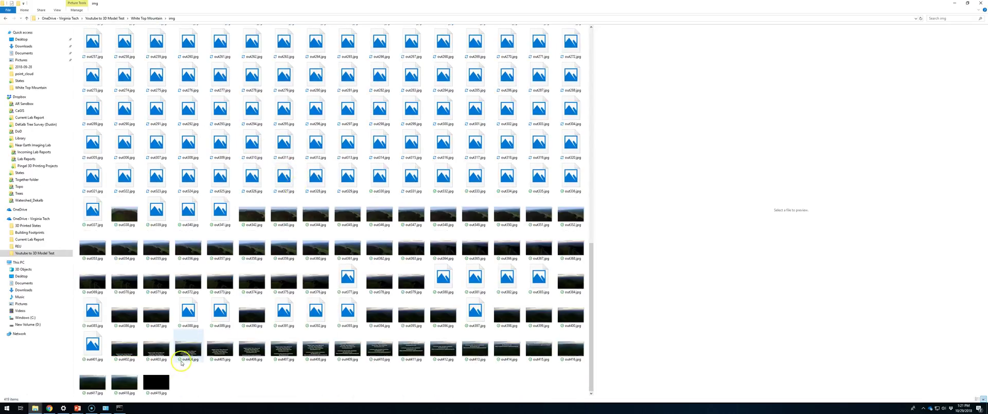
left_click(213, 357)
left_click(224, 252)
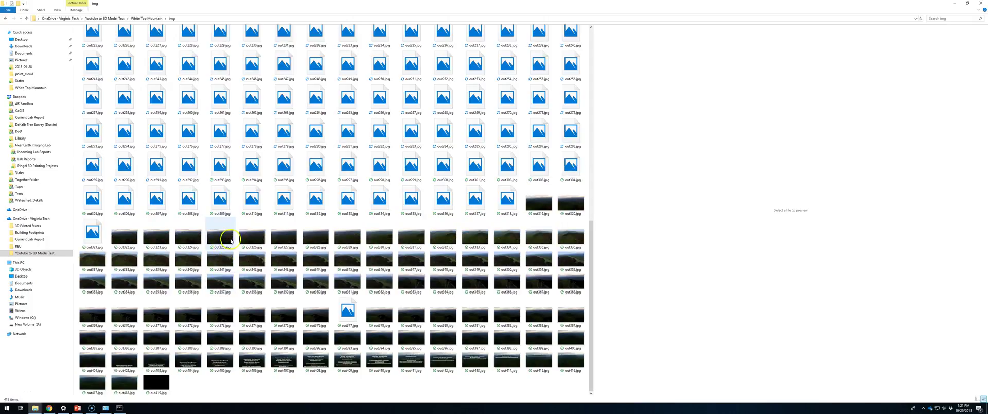
left_click(243, 237)
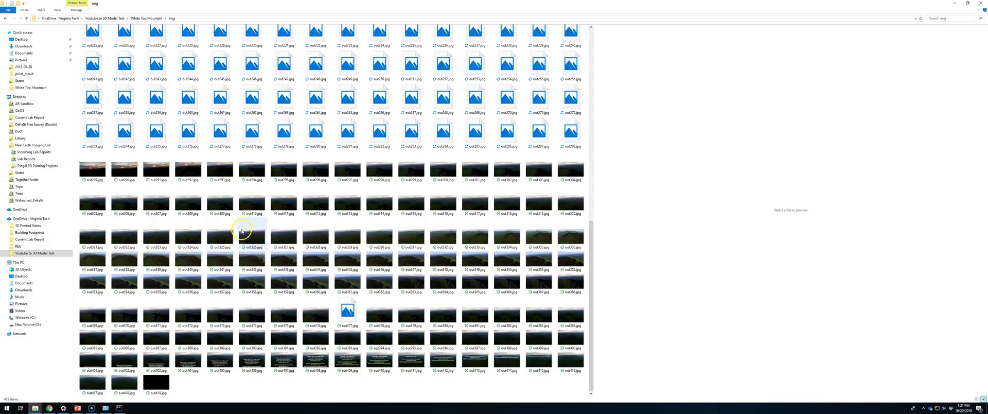
left_click(492, 172)
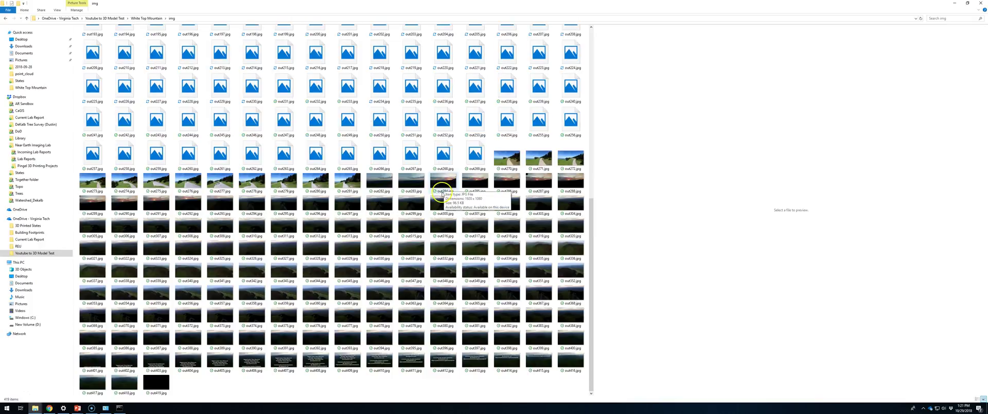
scroll(445, 187, "up", 10)
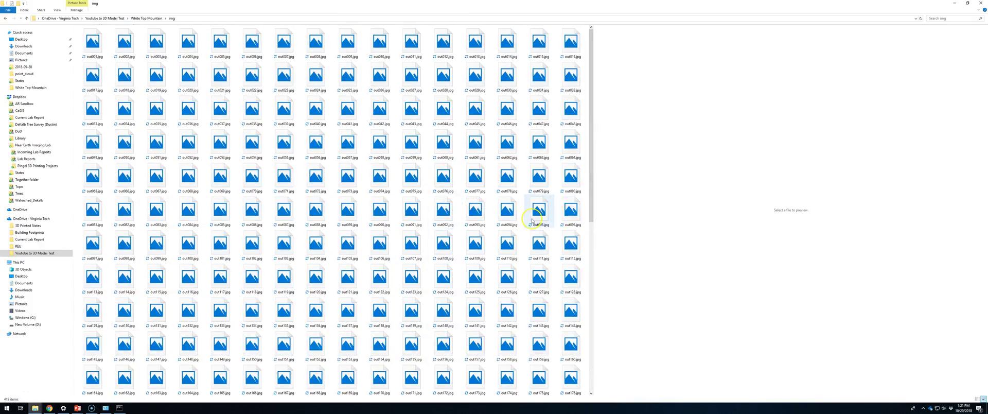
scroll(509, 230, "down", 10)
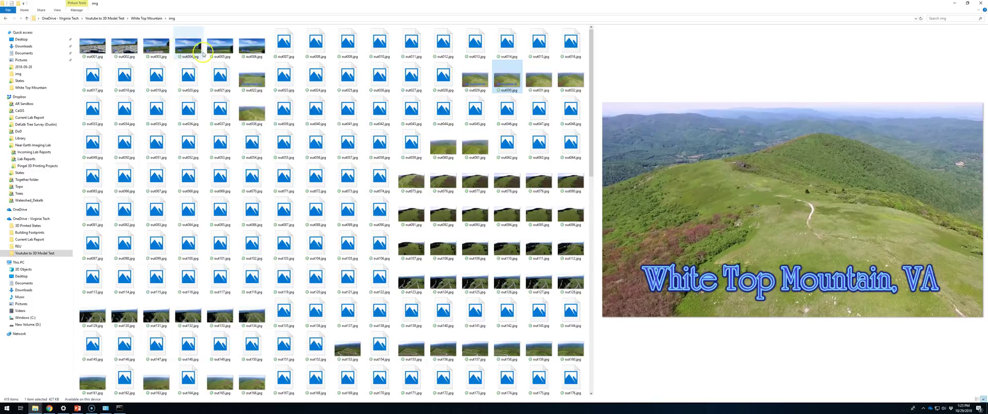
Preview out006.jpg and out030.jpg for the title overlay, and permanently delete the titled frames out001.jpg to out030.jpg from the img folder.
left_click(253, 45)
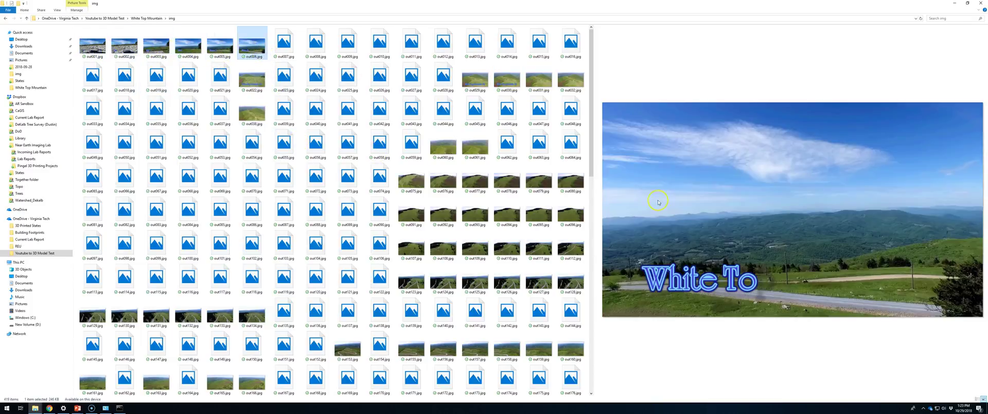
left_click(506, 79)
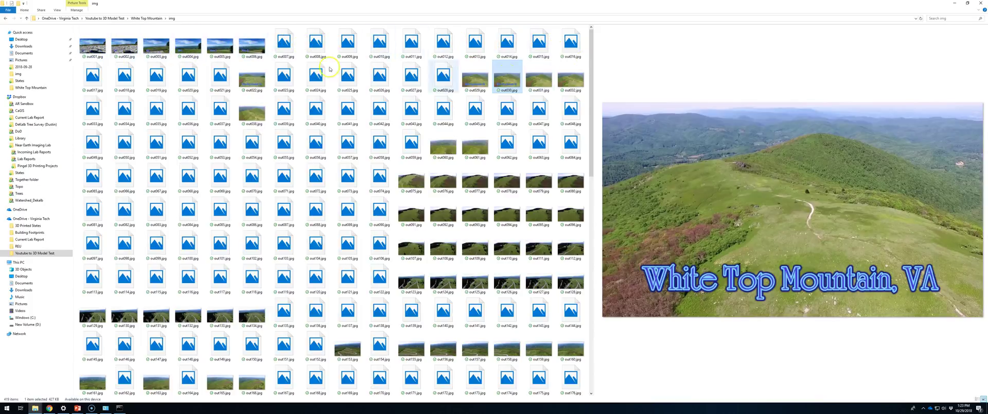
left_click(92, 46)
left_click(523, 93, "shift")
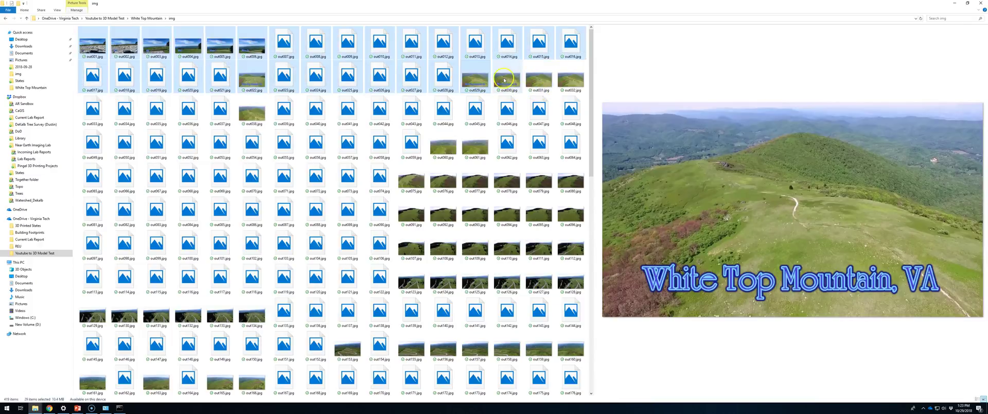
key("Delete")
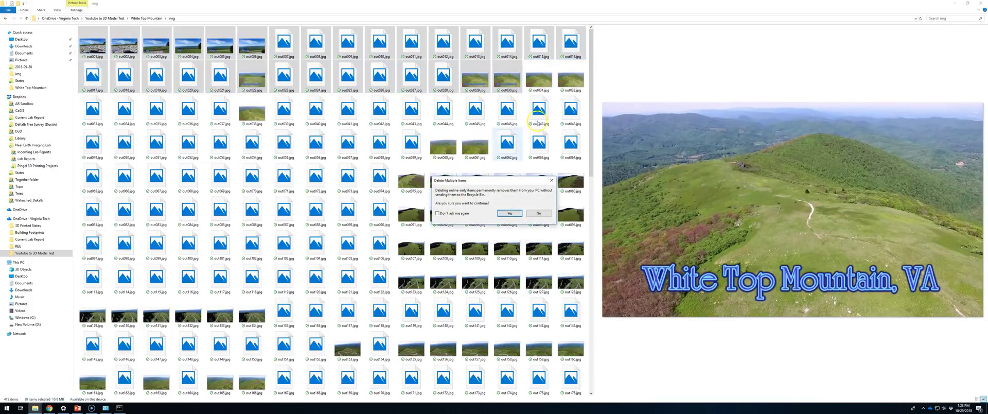
left_click(509, 212)
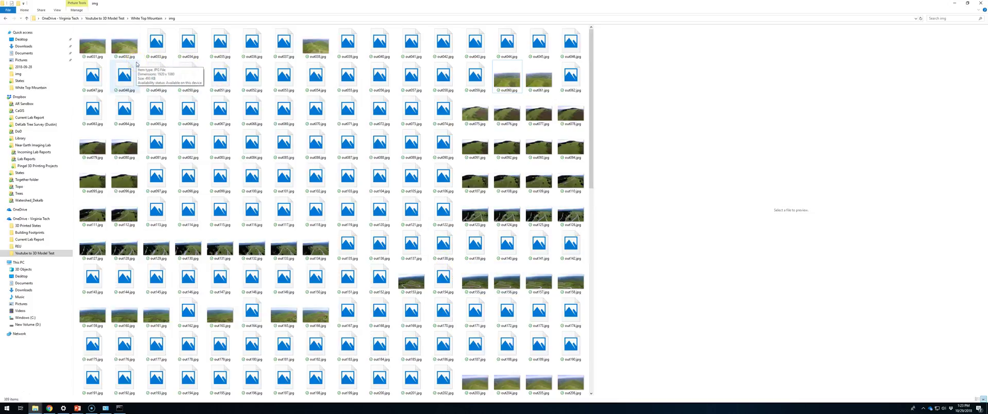
Preview the extracted frames in the img folder one by one from out031.jpg to out071.jpg to check the drone's movement.
left_click(152, 50)
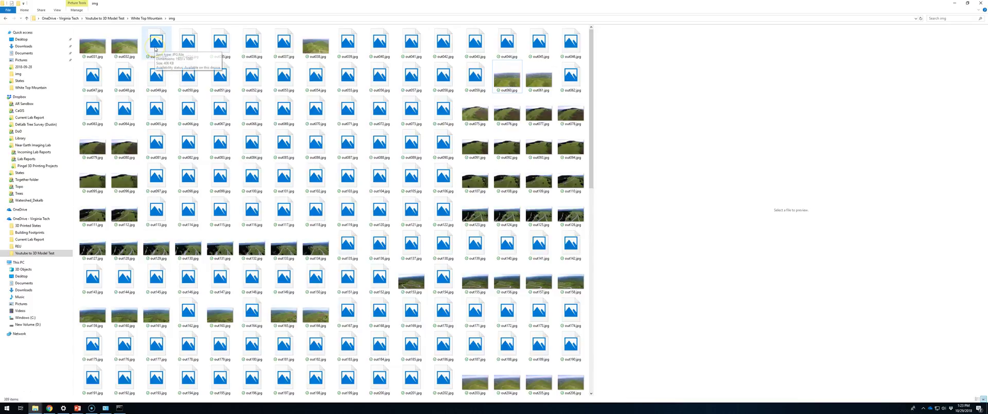
left_click(253, 111)
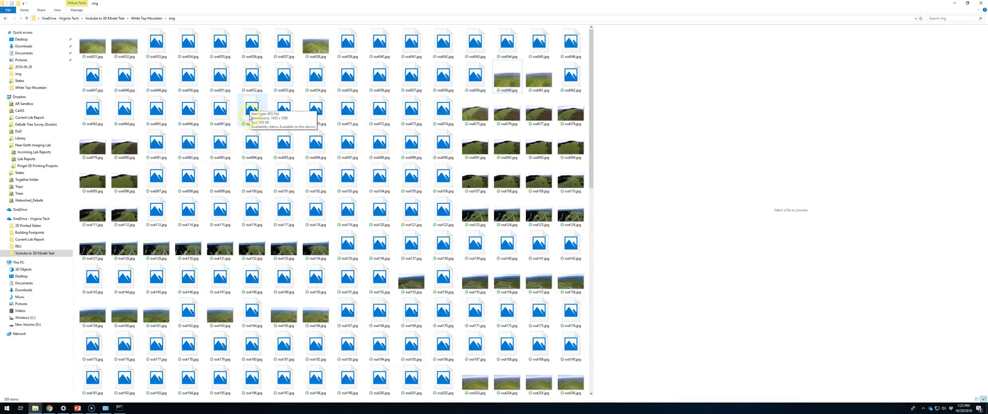
left_click(122, 39)
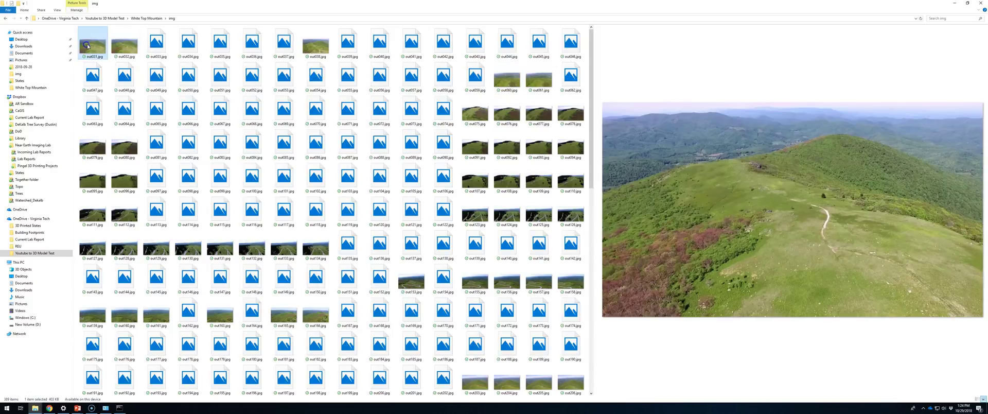
key("Right")
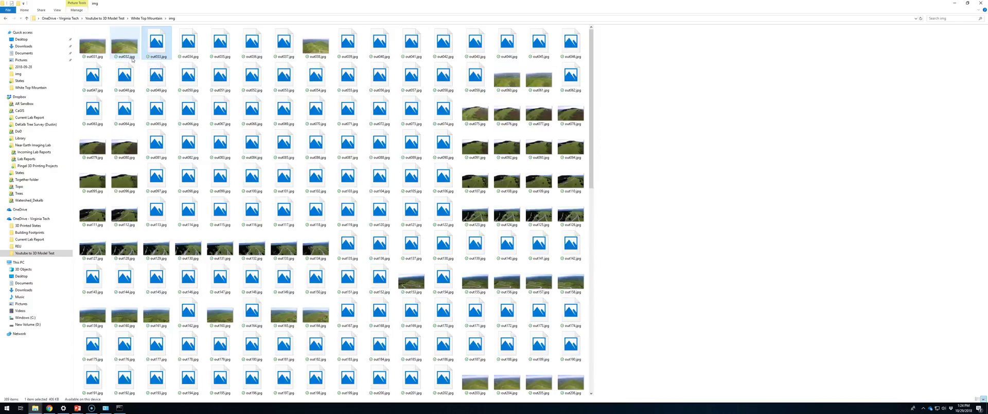
key("Right")
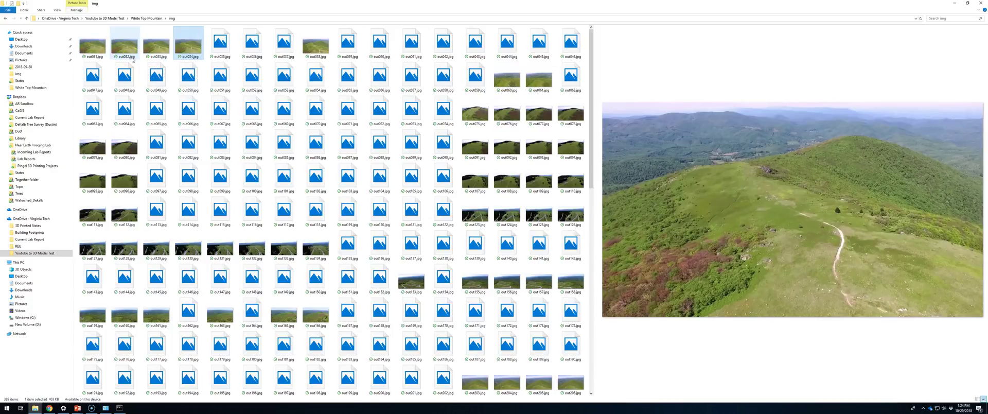
key("Right")
key("Right")
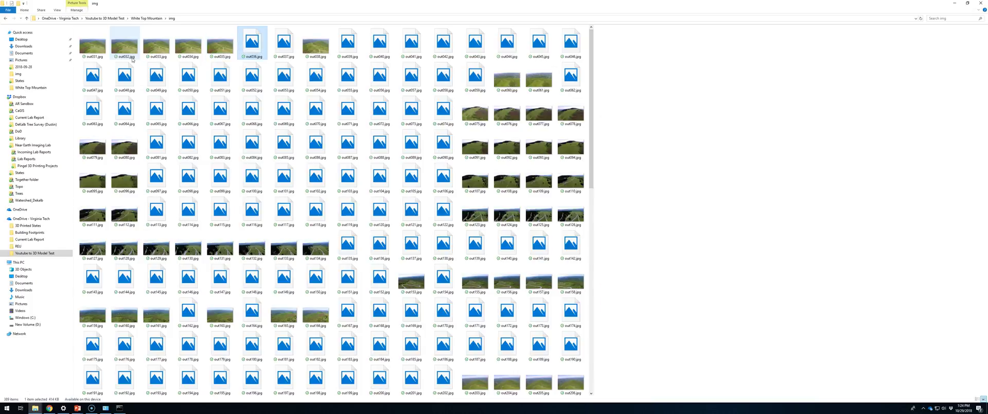
key("Right")
key("Right")
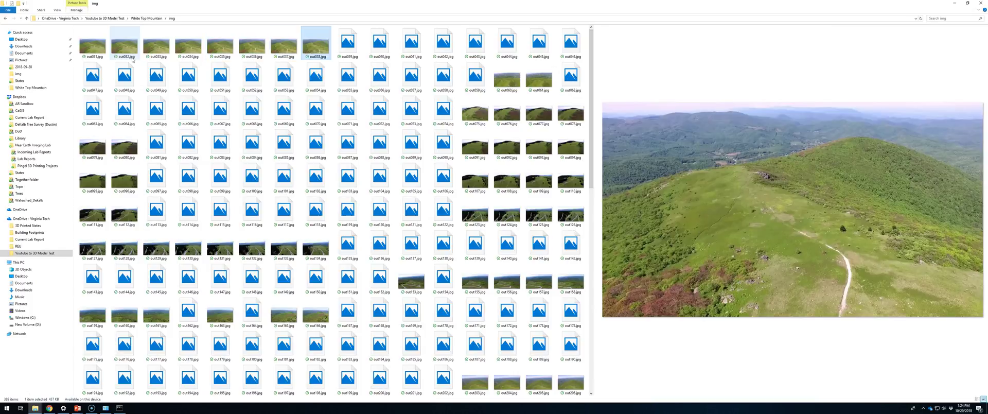
key("Right")
key("Right")
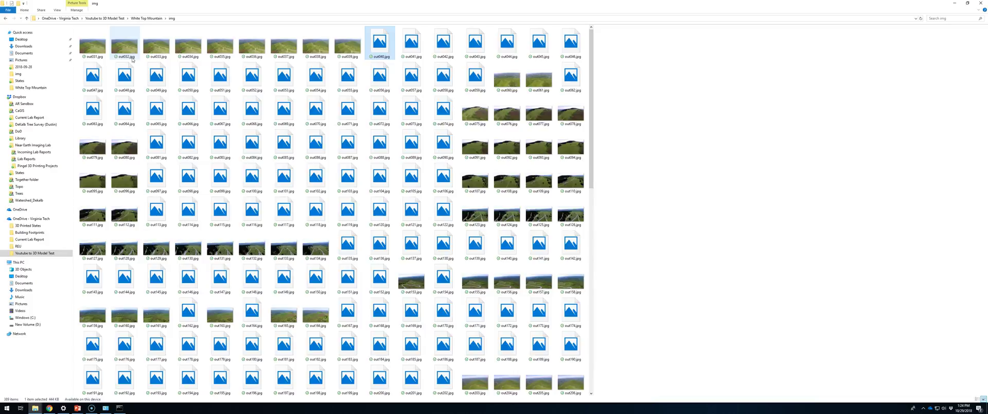
key("Right")
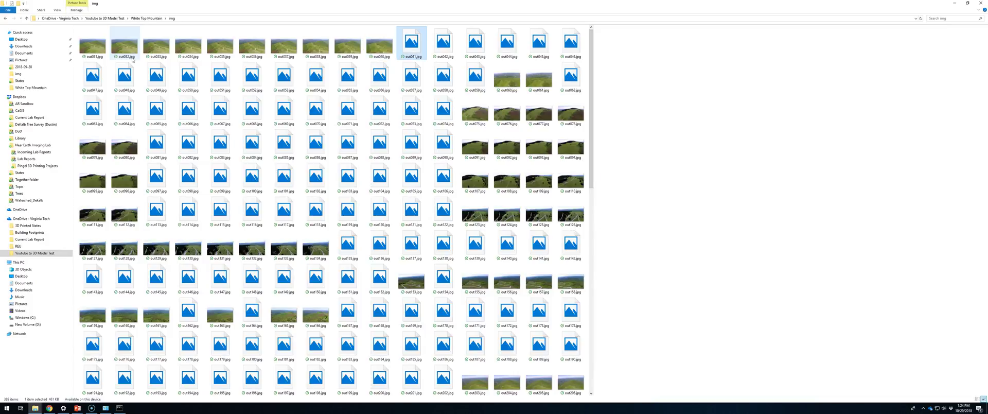
key("Right")
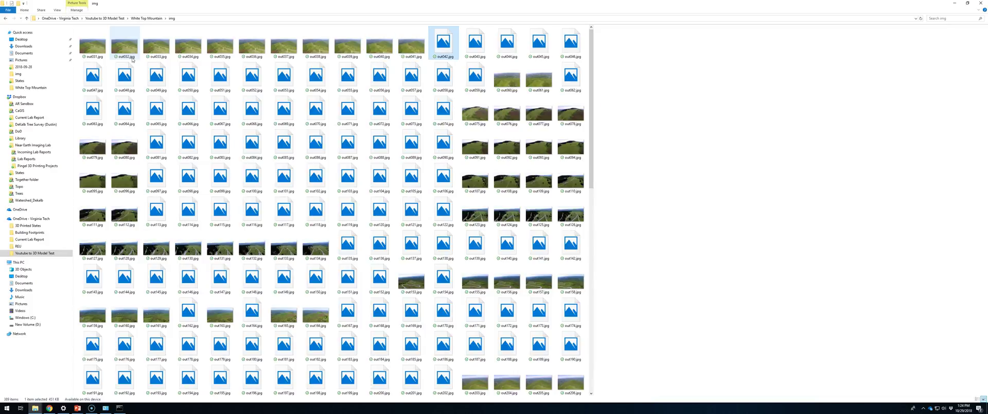
key("Right")
key("Right")
key("Right")
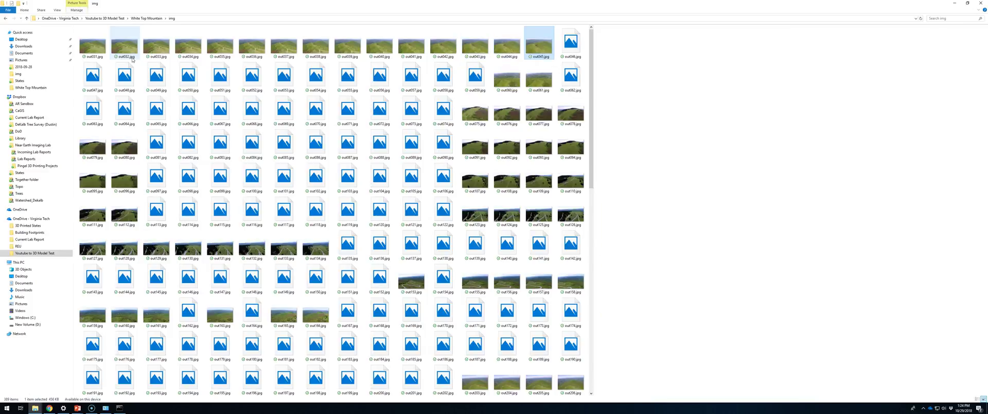
key("Right")
key("Right")
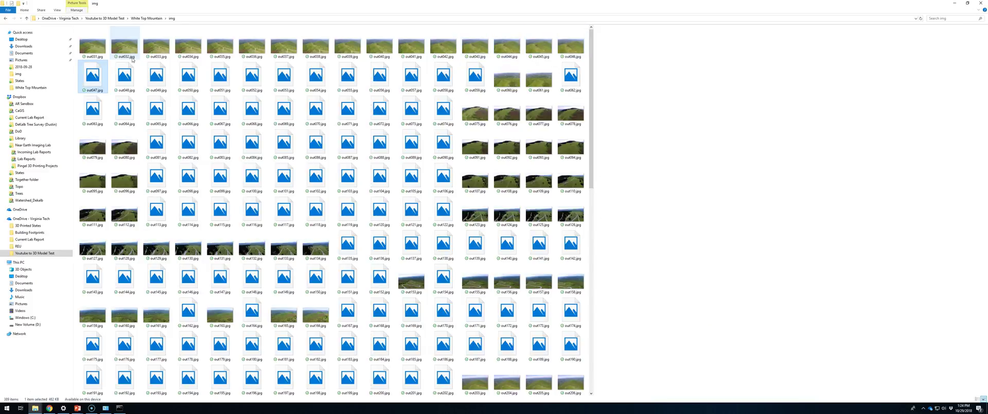
key("Right")
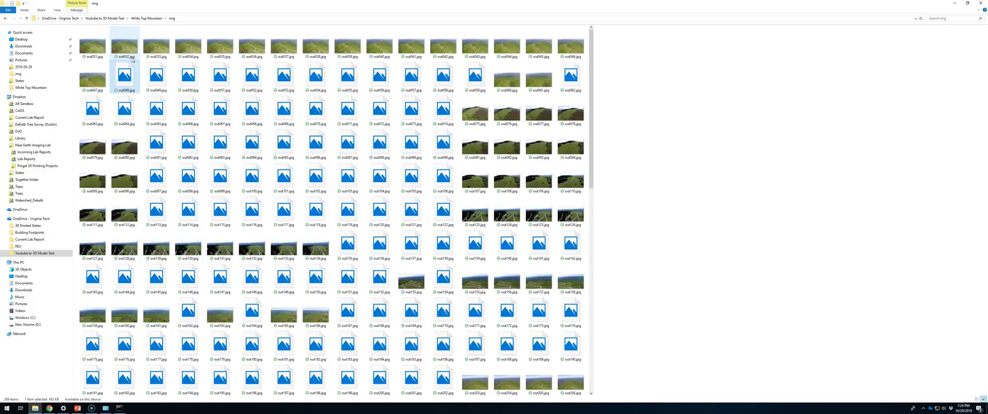
key("Right")
key("Right")
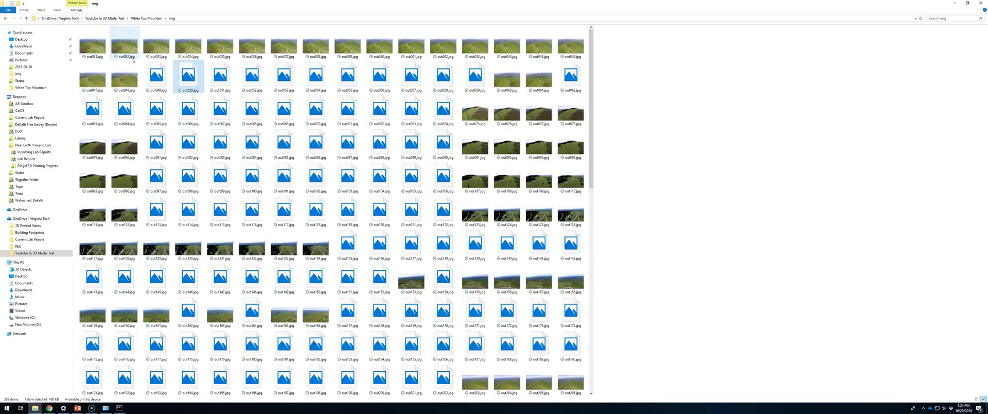
key("Right")
key("Right")
key("Right")
key("Right")
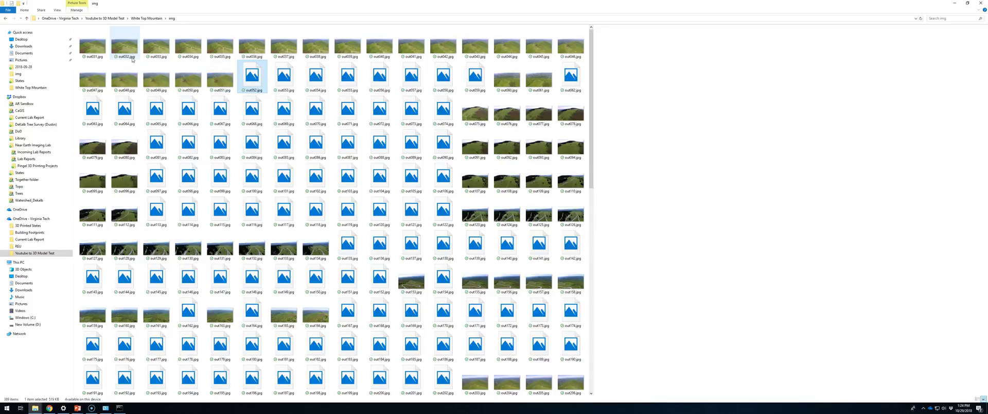
key("Right")
key("Right")
key("Right")
key("Right")
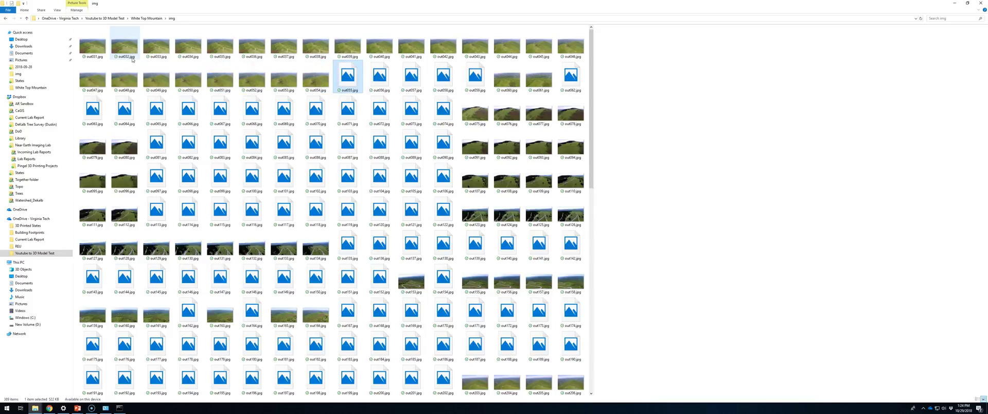
key("Right")
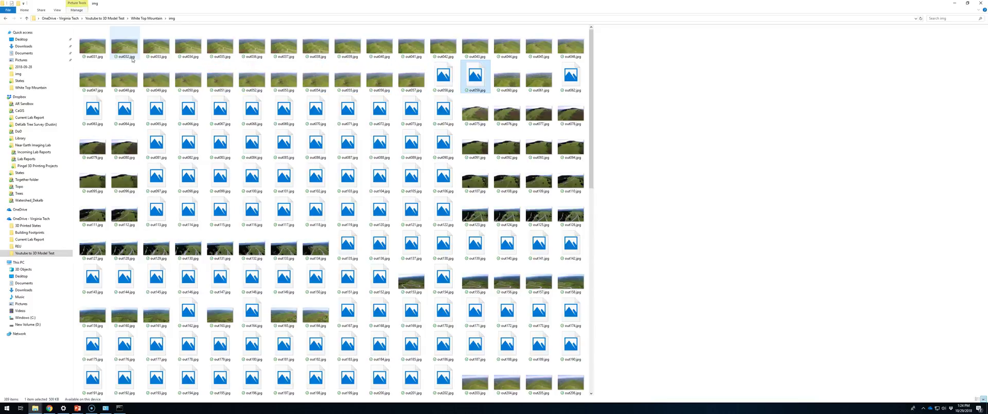
key("Right")
key("Right")
key("Right")
key("Right")
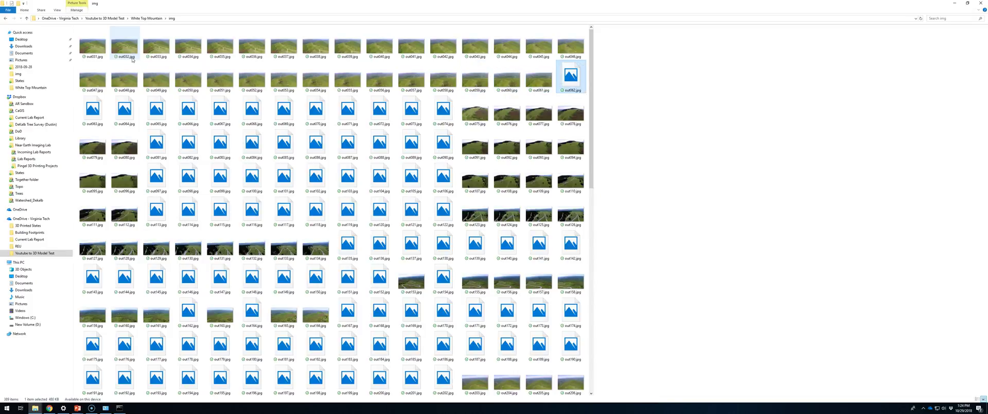
key("Right")
key("Right")
key("Right")
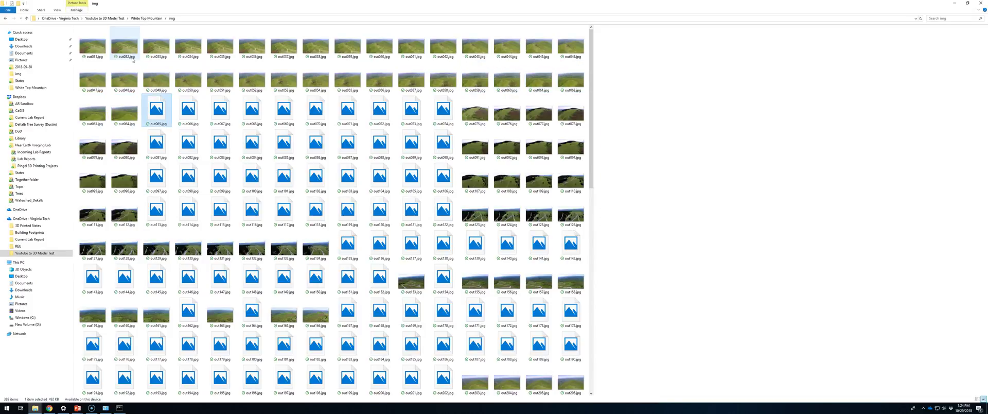
key("Right")
key("Right")
key("Right")
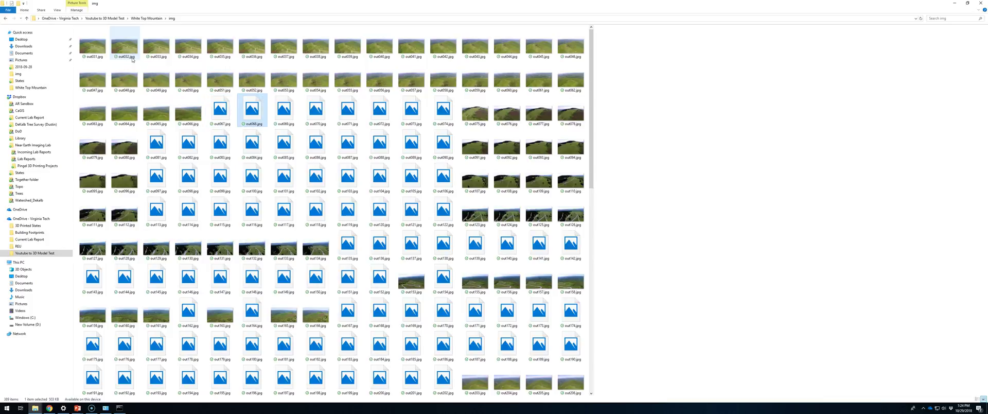
key("Right")
key("Right")
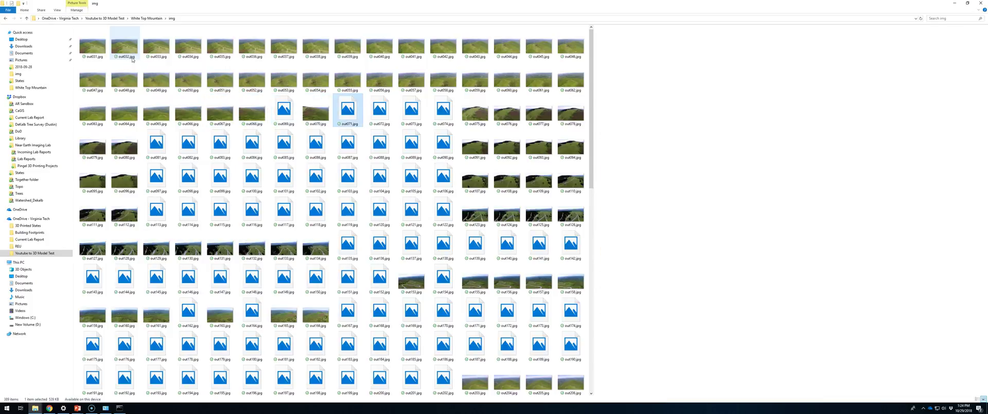
Go back to out069.jpg and compare its preview with the following frames up to out072.jpg.
key("Left")
key("Left")
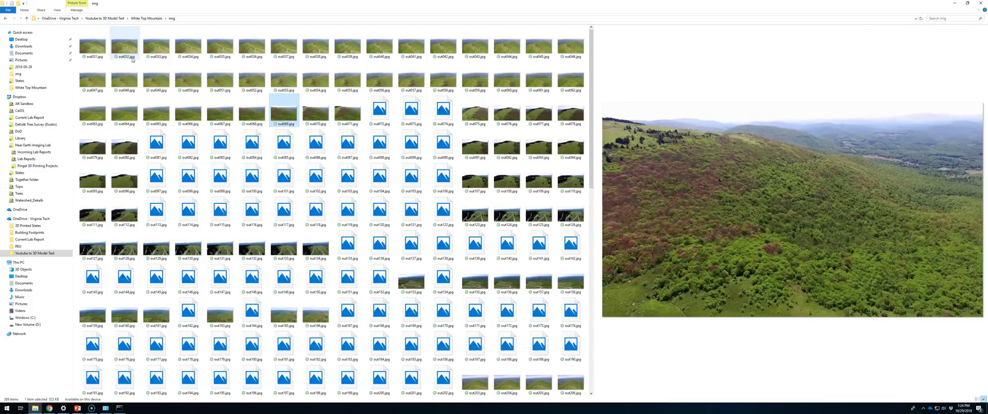
key("Right")
key("Right")
key("Right")
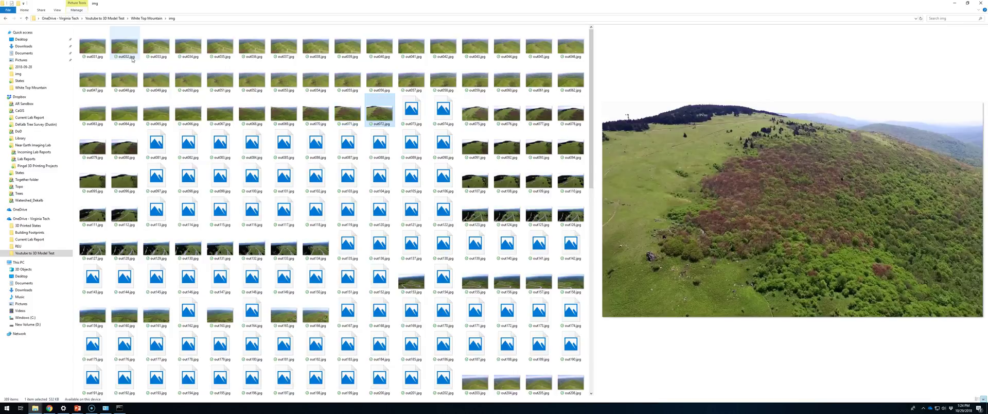
Preview the extracted frames in the img folder one by one from out073.jpg to out162.jpg to follow the drone's movement.
key("Right")
key("Right")
key("Right")
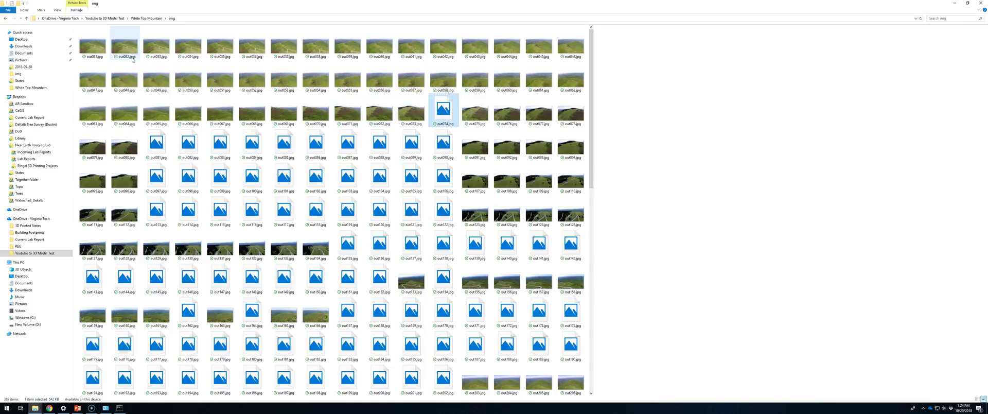
key("Right")
key("Right")
key("Right")
key("Right")
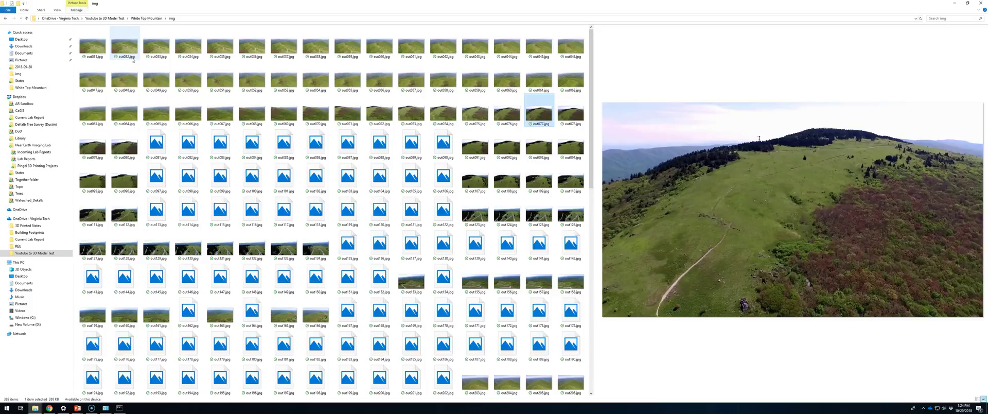
key("Right")
key("Right")
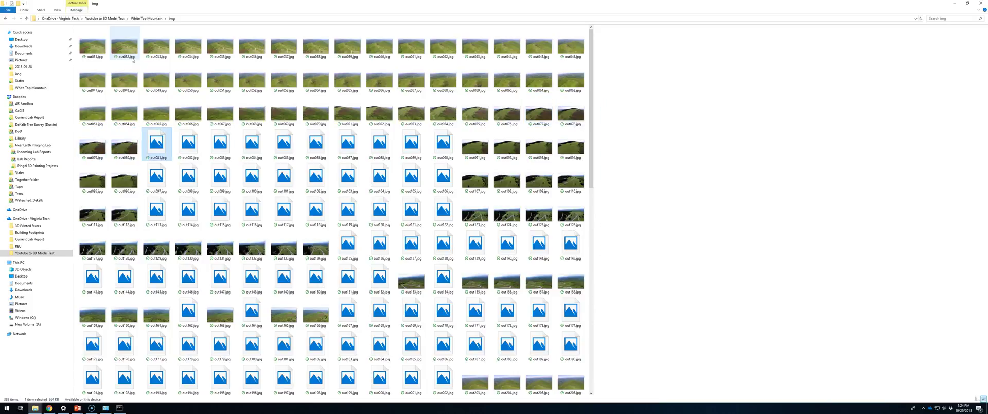
key("Right")
key("Right")
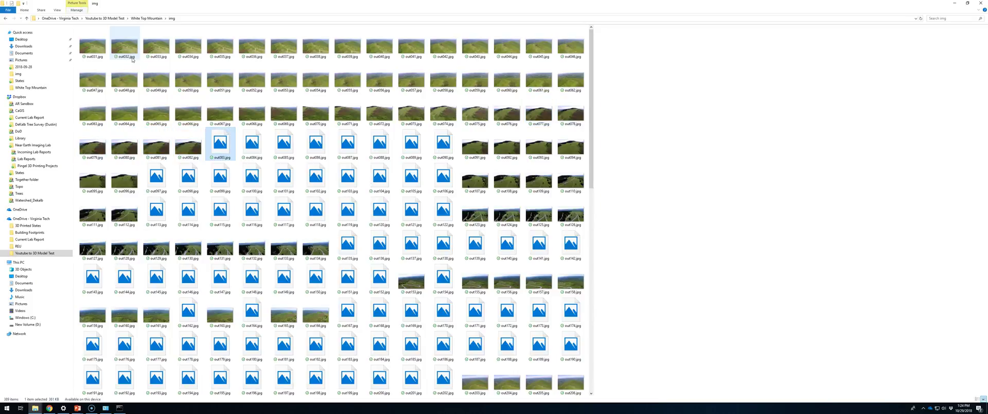
key("Right")
key("Right")
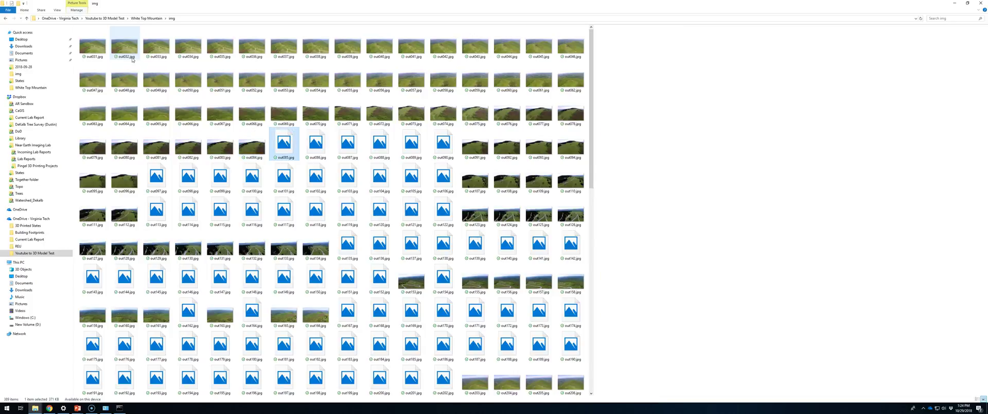
key("Right")
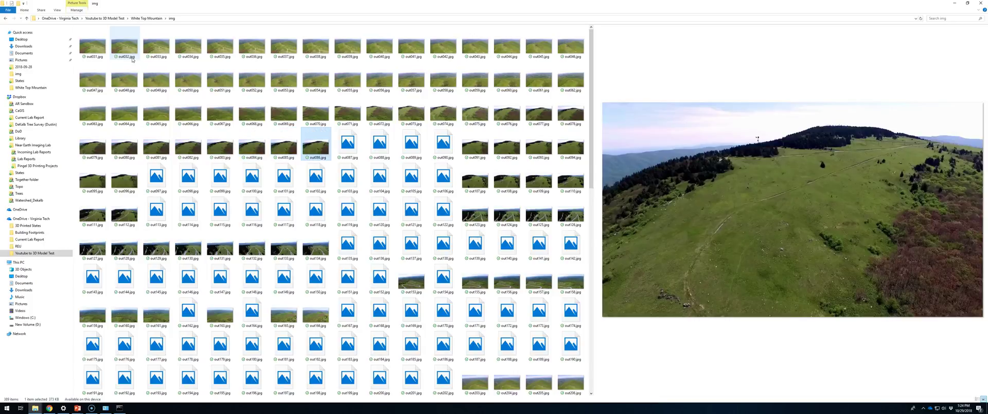
key("Right")
key("Right")
key("Right")
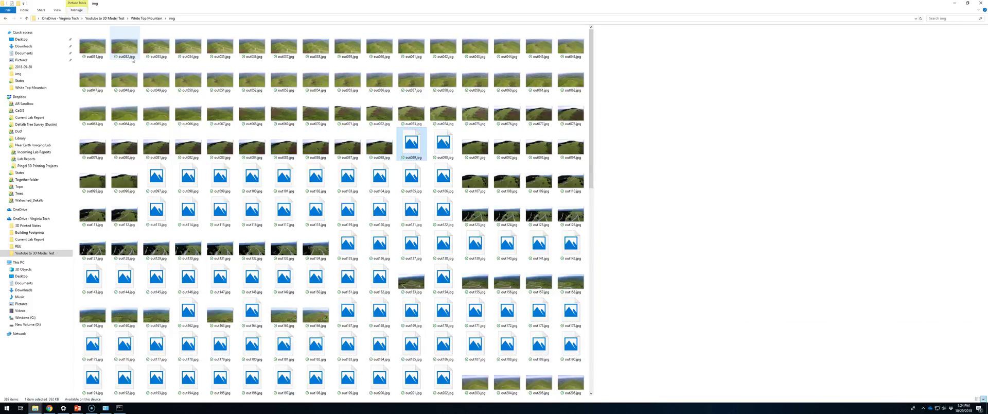
key("Right")
key("Right")
key("Right")
key("Right")
key("Right")
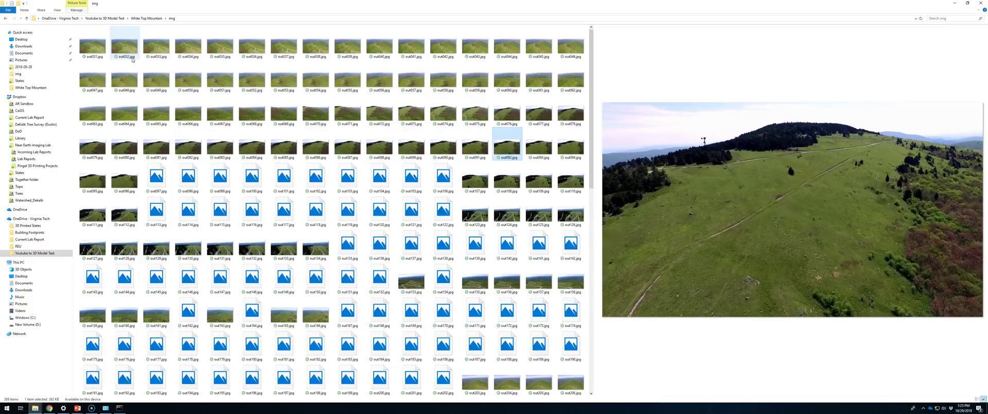
key("Right")
key("Right")
key("Right")
key("Right")
key("Right")
key("Right")
key("Right")
key("Right")
key("Right")
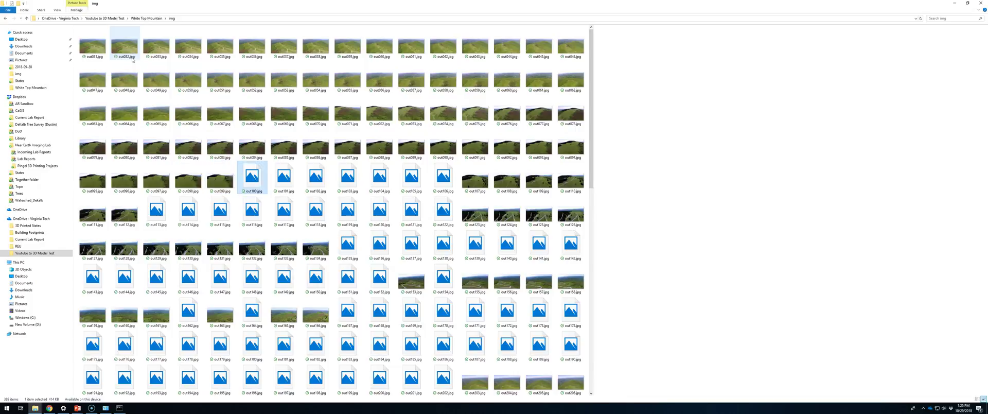
key("Right")
key("Right")
key("Right")
key("Right")
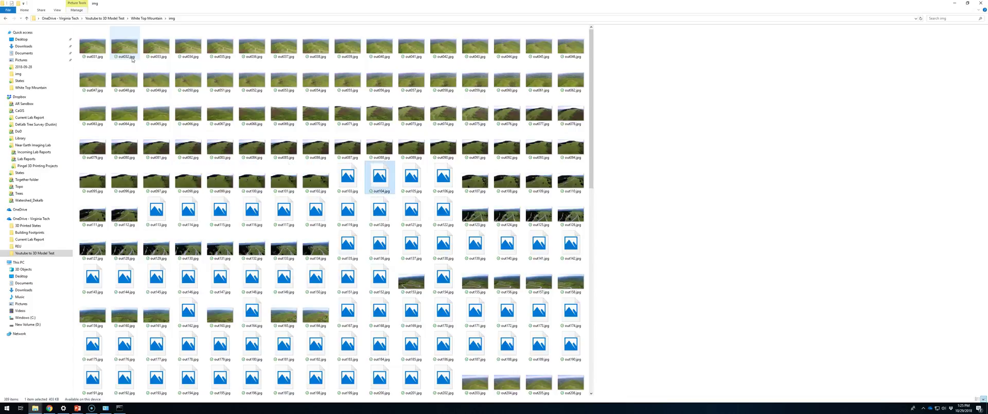
key("Right")
key("Right")
key("Right")
key("Right")
key("Right")
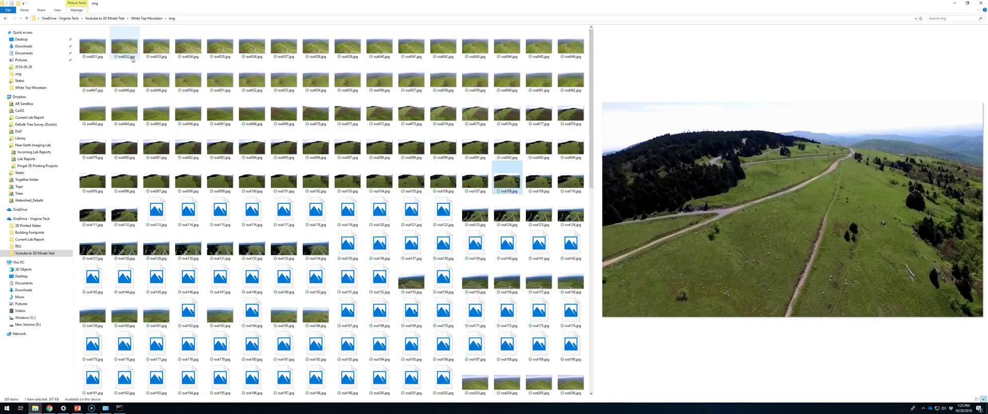
key("Right")
key("Right")
key("Right")
key("Right")
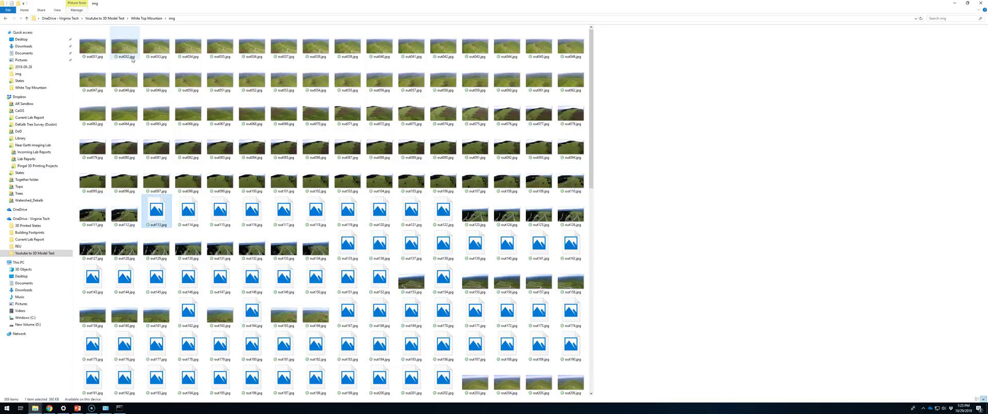
key("Right")
key("Right")
key("Right")
key("Right")
key("Right")
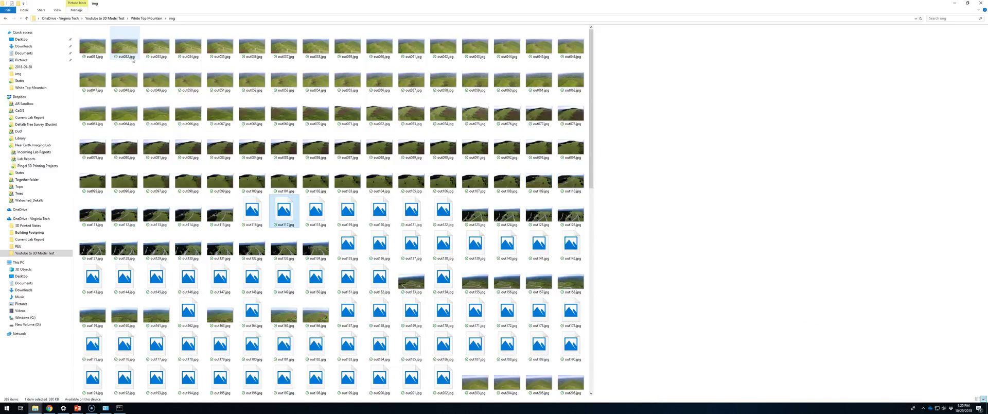
key("Right")
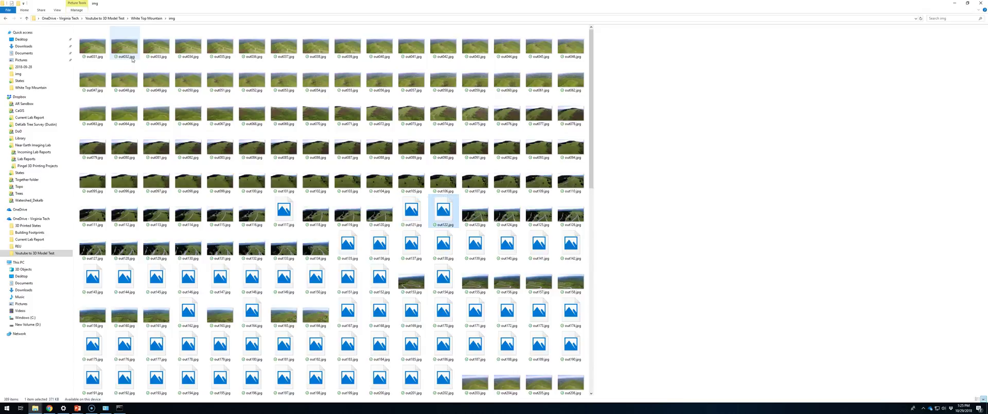
key("Right")
key("Right")
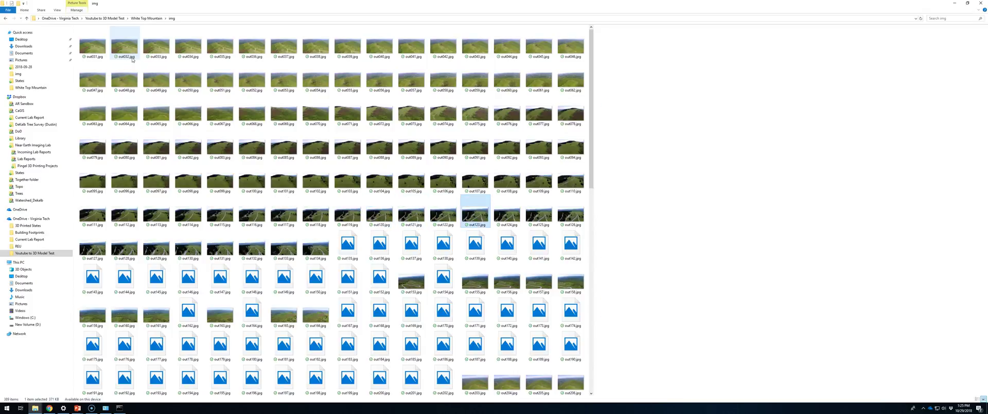
key("Right")
key("Right")
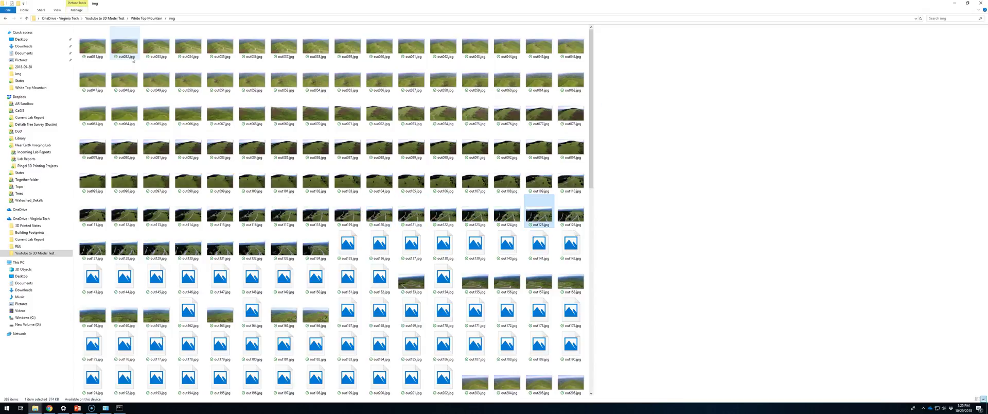
key("Right")
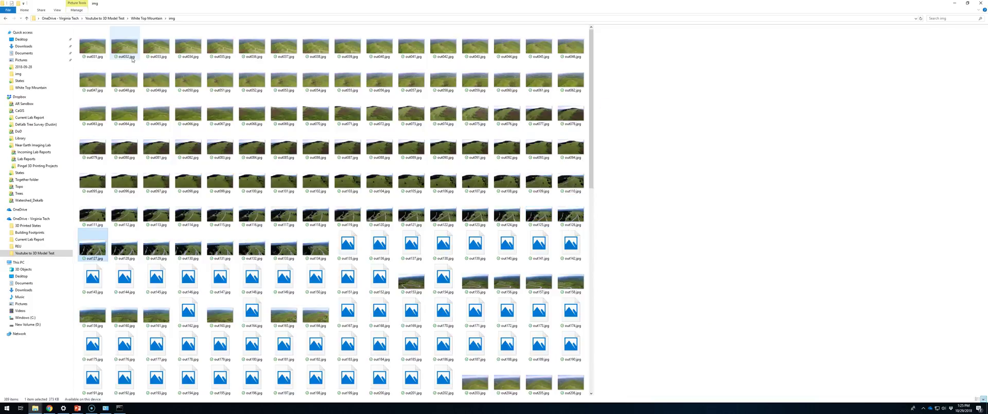
key("Right")
key("Right")
key("Right")
key("Right")
key("Right")
key("Right")
key("Right")
key("Right")
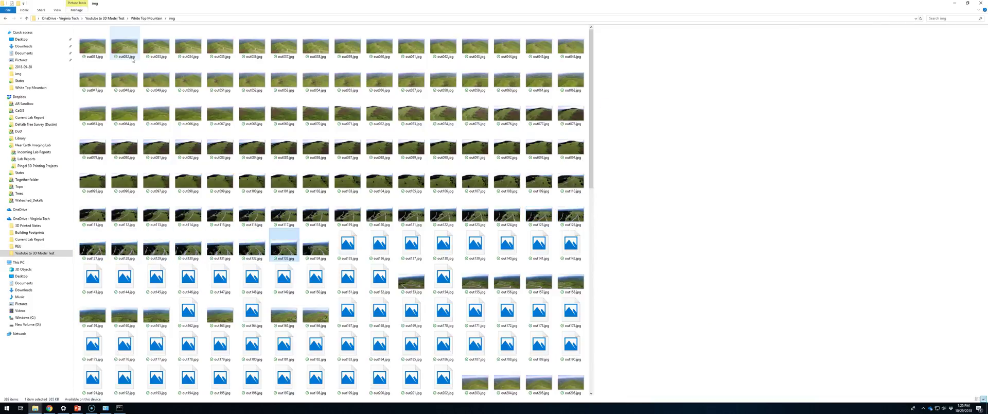
key("Right")
key("Right")
key("Right")
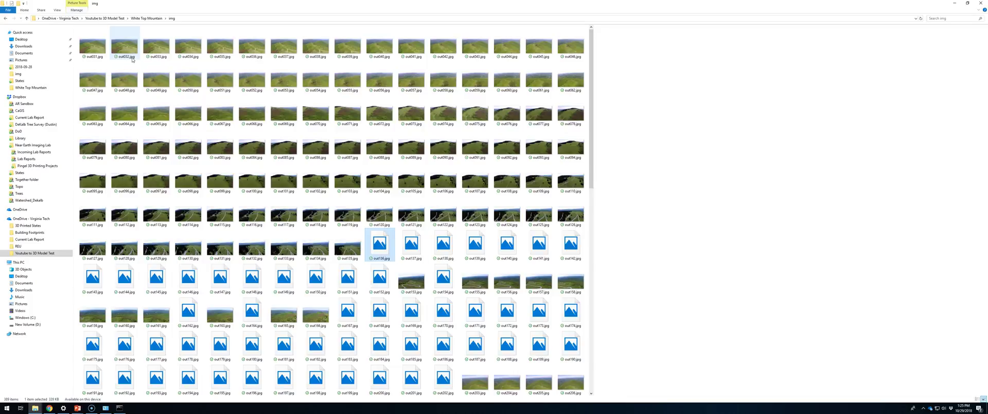
key("Right")
key("Right")
key("Right")
key("Right")
key("Right")
key("Right")
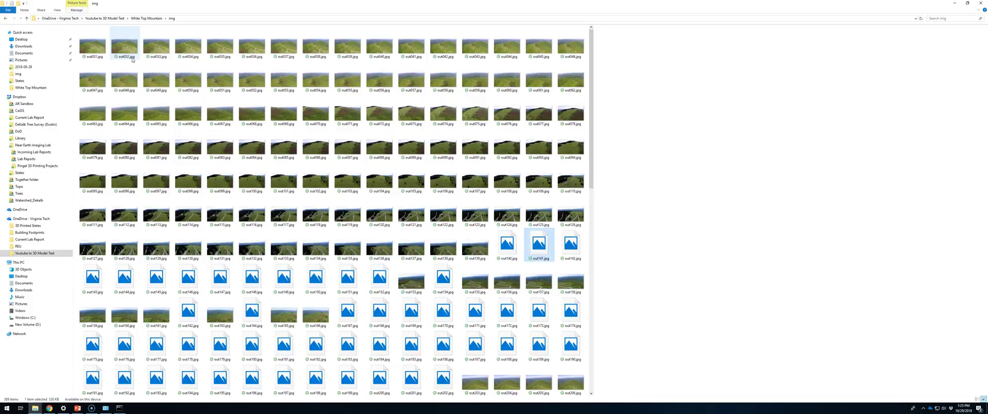
key("Right")
key("Right")
key("Right")
key("Right")
key("Right")
key("Right")
key("Right")
key("Right")
key("Right")
key("Right")
key("Right")
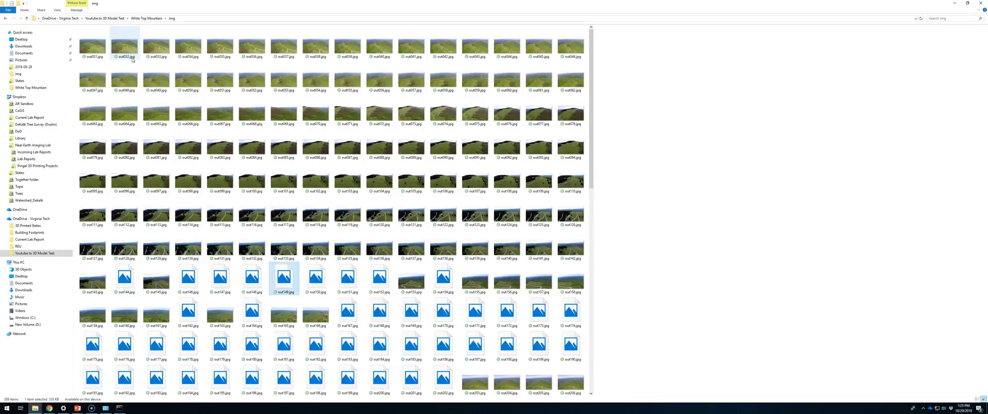
key("Right")
key("Right")
key("Right")
key("Right")
key("Right")
key("Right")
key("Right")
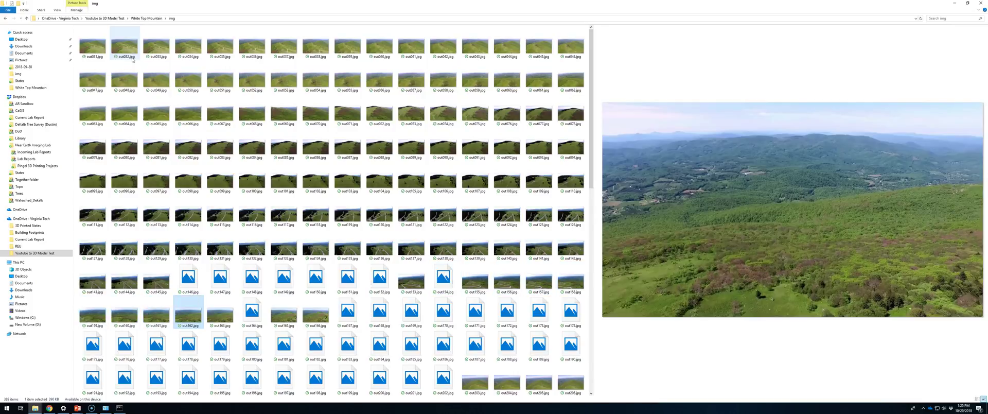
Go back to out146.jpg and preview the frames that follow it up to out154.jpg.
key("Up")
key("Right")
key("Right")
key("Right")
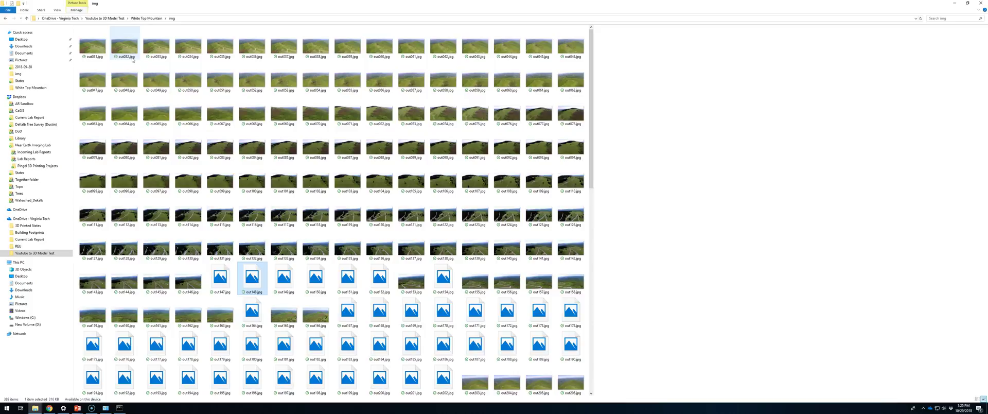
key("Right")
key("Right")
key("Right")
key("Right")
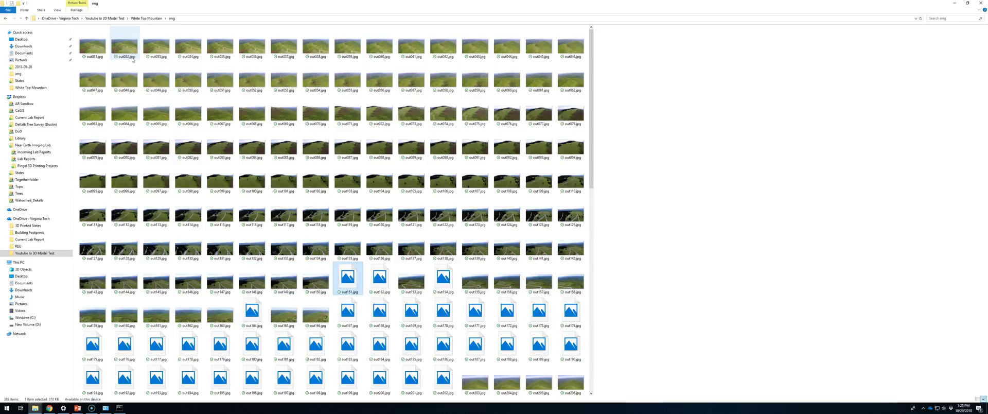
key("Right")
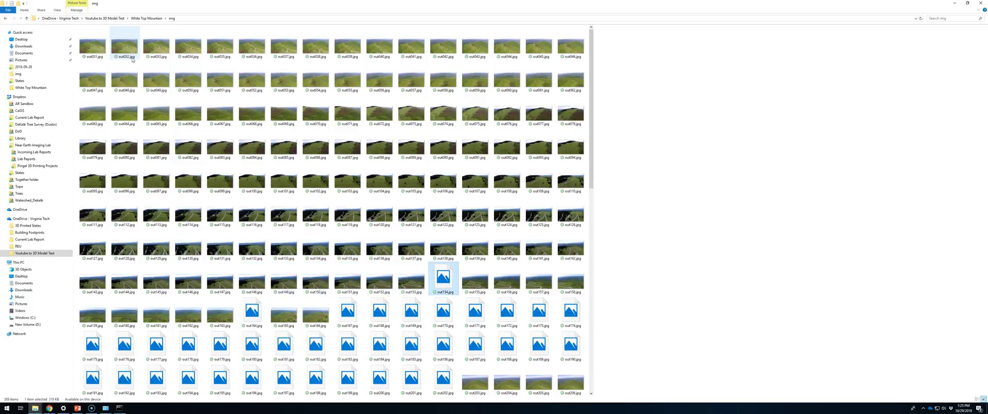
Skip ahead to out170.jpg and out186.jpg and compare the frames of both rows, working back to out164.jpg.
key("Down")
key("Down")
key("Left")
key("Up")
key("Left")
key("Down")
key("Left")
key("Up")
key("Left")
key("Left")
key("Left")
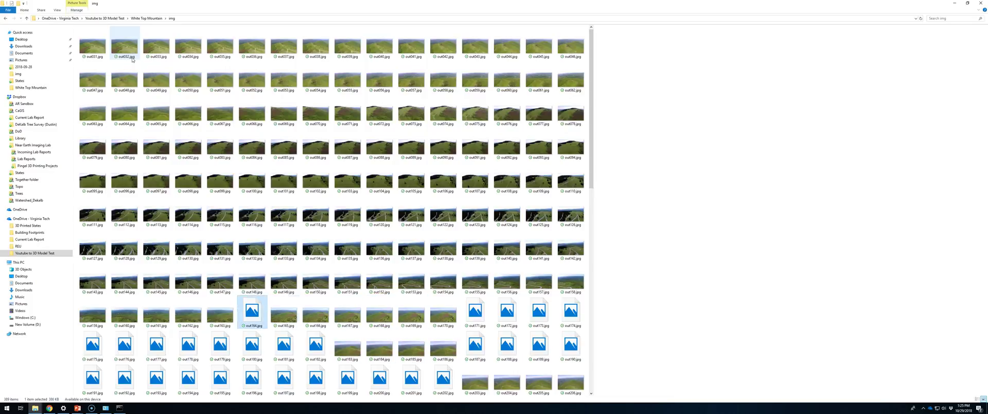
Preview the frames from out165.jpg to out174.jpg one by one.
key("Right")
key("Right")
key("Right")
key("Right")
key("Right")
key("Right")
key("Right")
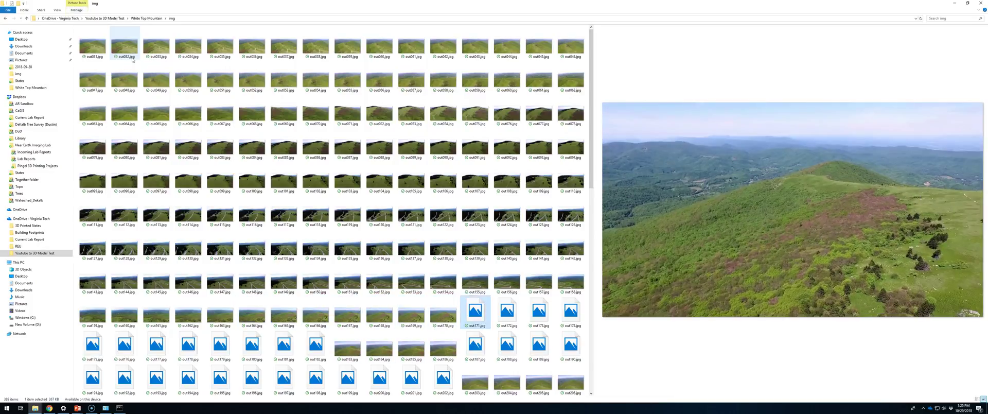
key("Right")
key("Right")
key("Right")
Preview the next row of frames in reverse order, from out190.jpg back to out176.jpg.
key("Down")
key("Left")
key("Left")
key("Left")
key("Left")
key("Left")
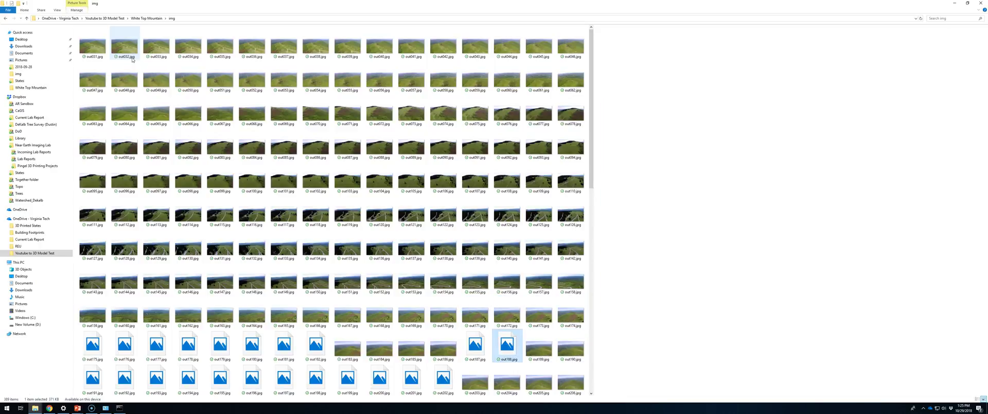
key("Left")
key("Left")
key("Left")
key("Left")
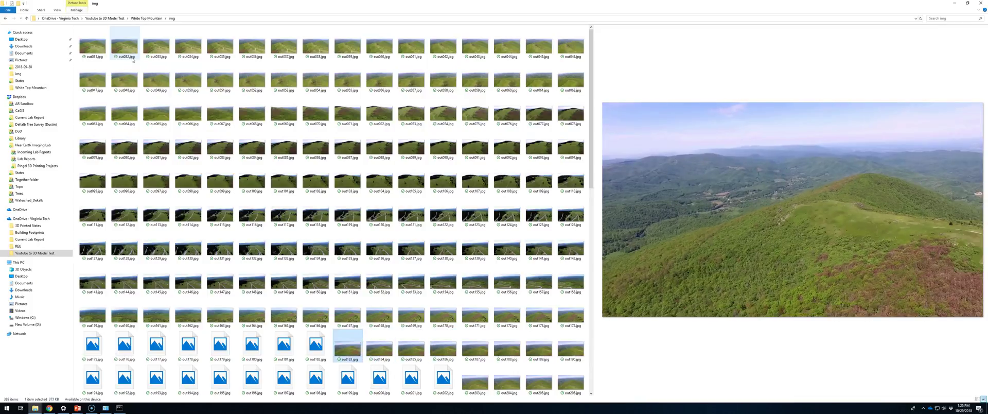
key("Left")
key("Left")
key("Left")
key("Left")
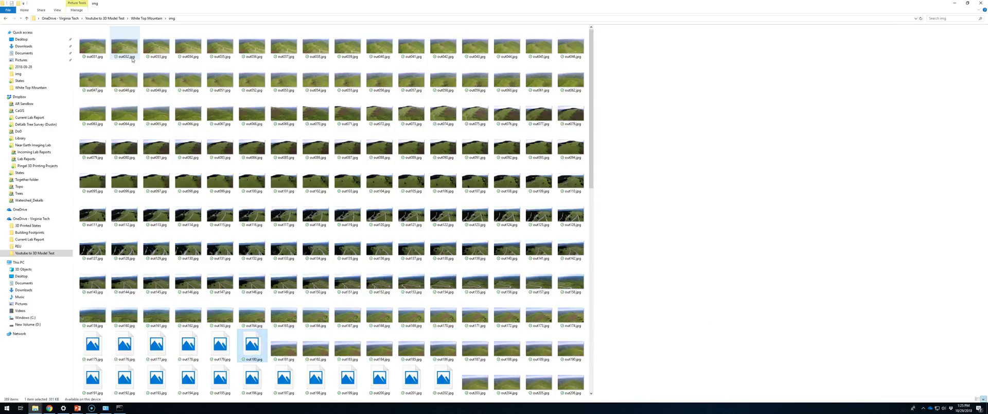
key("Left")
key("Left")
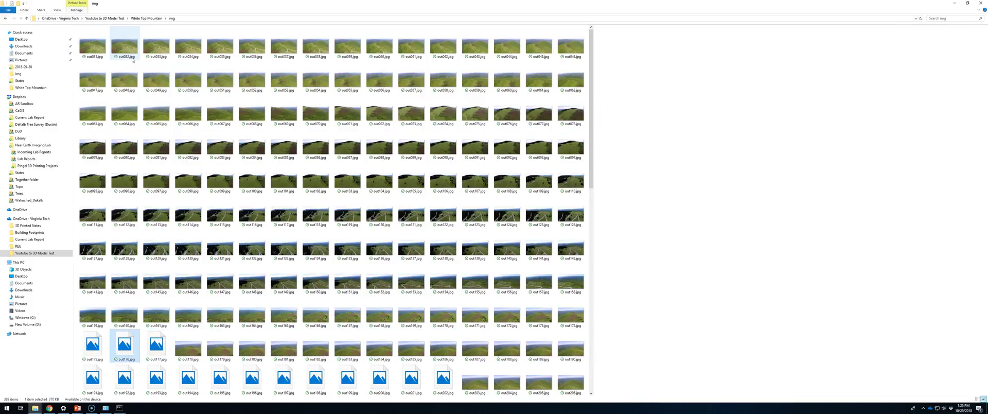
Preview the frames of the next row one by one, from out192.jpg to out203.jpg.
key("Down")
key("Right")
key("Right")
key("Right")
key("Right")
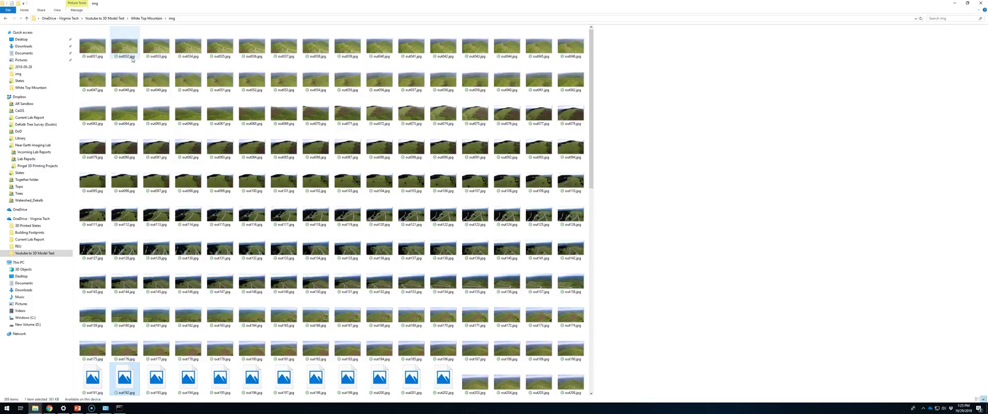
key("Right")
key("Right")
key("Right")
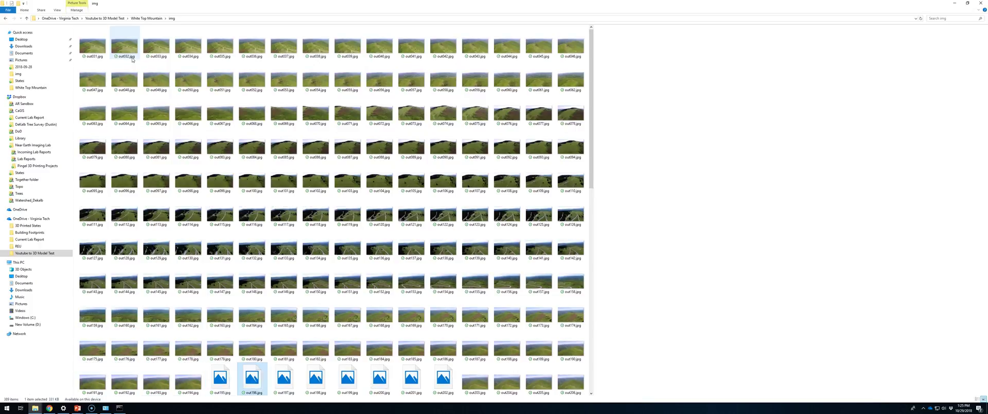
key("Right")
key("Right")
key("Right")
key("Right")
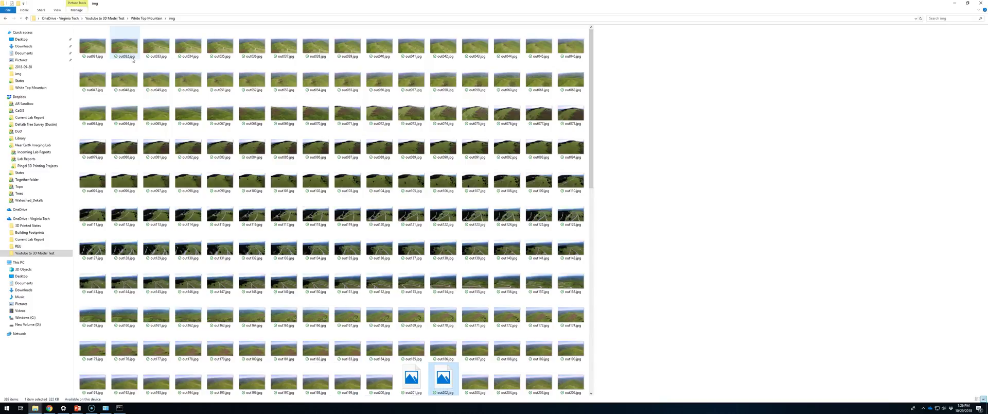
key("Right")
Skip ahead to out219.jpg and preview the frames in reverse order back to out209.jpg.
key("Down")
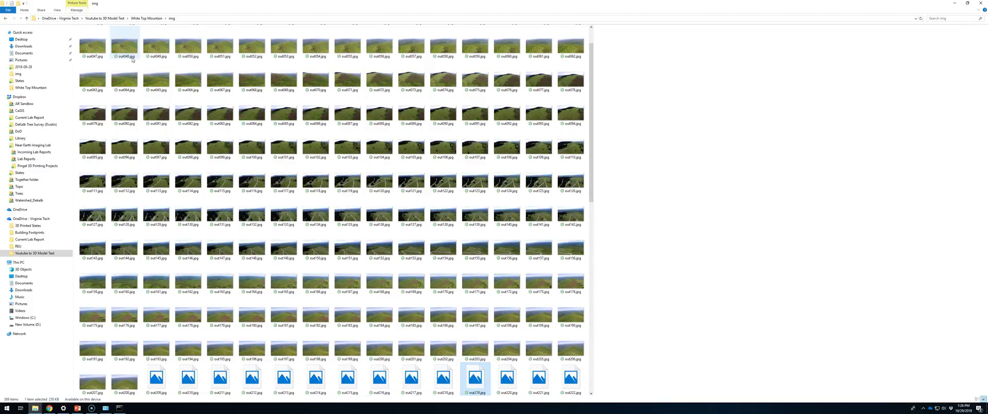
key("Left")
key("Left")
key("Left")
key("Left")
key("Left")
key("Left")
key("Left")
key("Left")
key("Left")
key("Left")
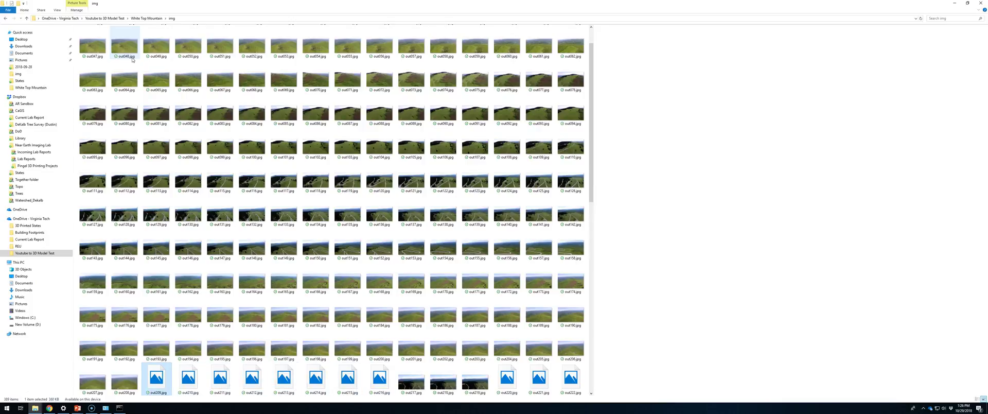
Preview the frames from out210.jpg up to out214.jpg to locate the scene change.
key("Right")
key("Right")
key("Right")
key("Right")
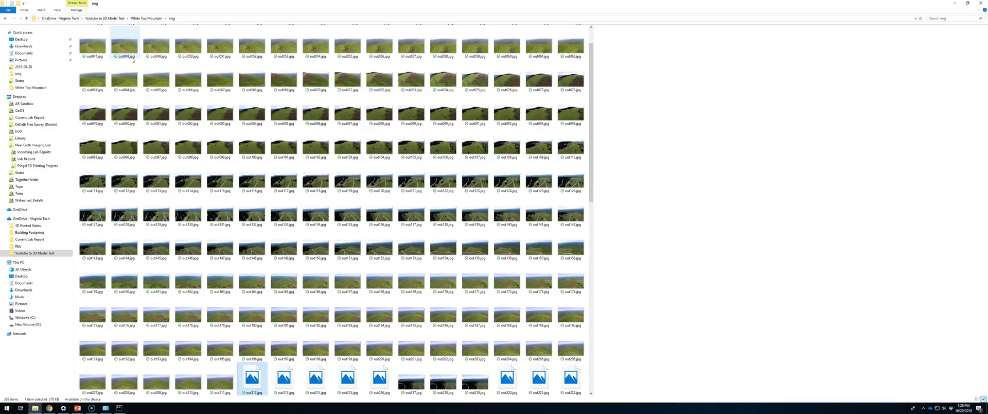
key("Right")
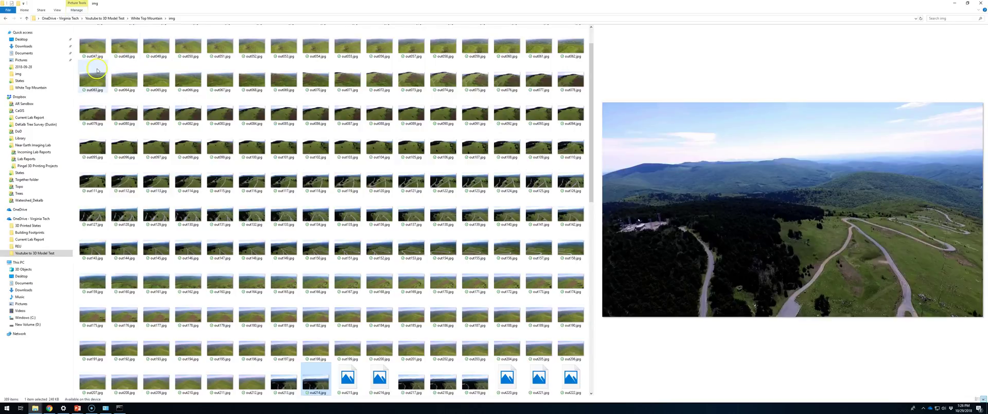
Compare out212.jpg with out213.jpg repeatedly to check where the first flight scene ends.
left_click(254, 384)
key("Right")
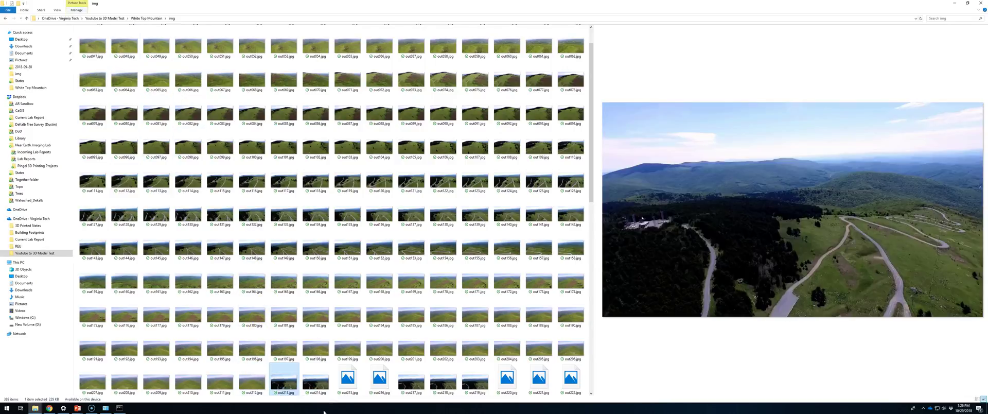
key("Left")
key("Right")
key("Left")
key("Right")
key("Left")
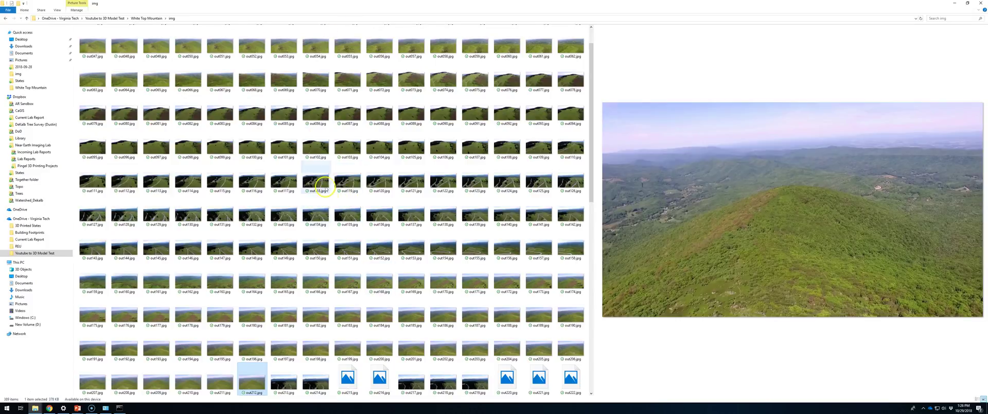
Select all frames from out031.jpg through out212.jpg and cut them for moving.
scroll(309, 165, "up", 1)
scroll(309, 159, "down", 10)
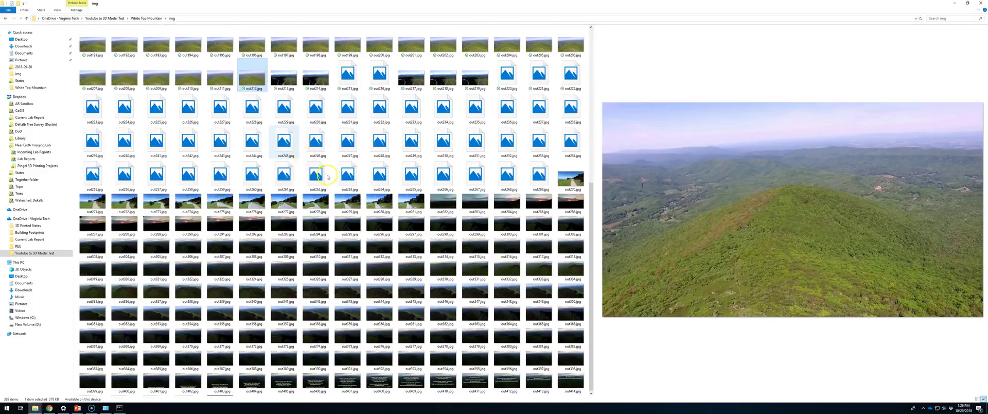
scroll(309, 164, "up", 10)
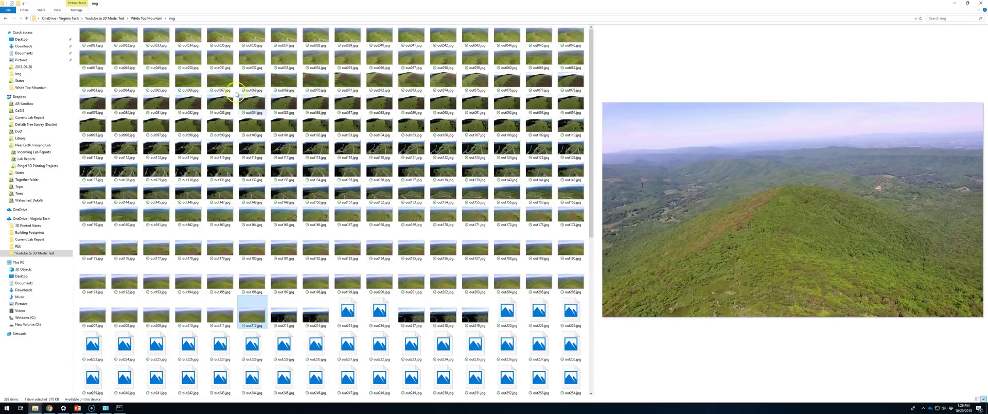
left_click(97, 39, "shift")
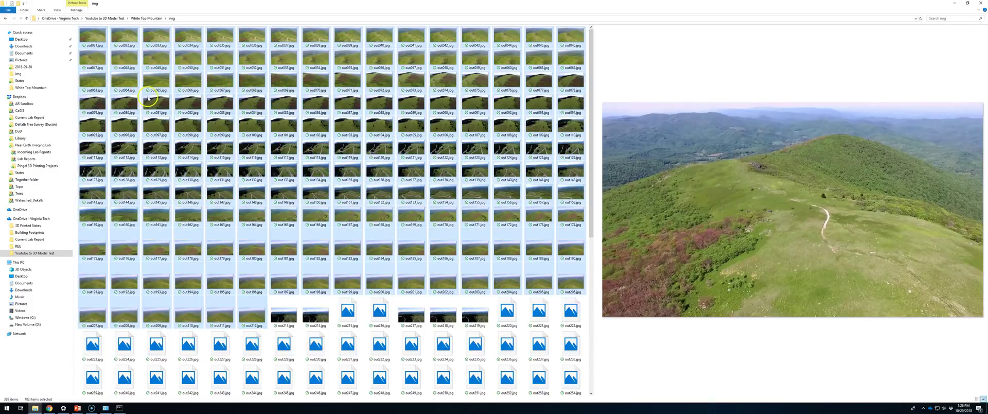
key("ctrl+x")
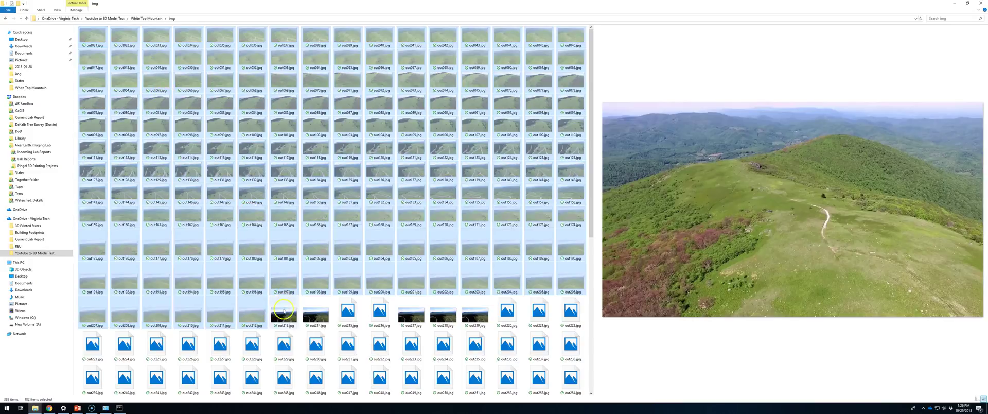
right_click(273, 339)
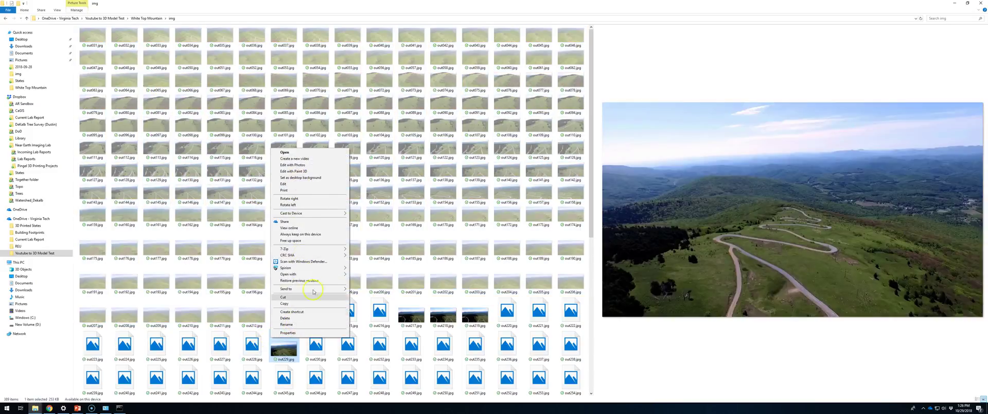
left_click(328, 364)
right_click(327, 364)
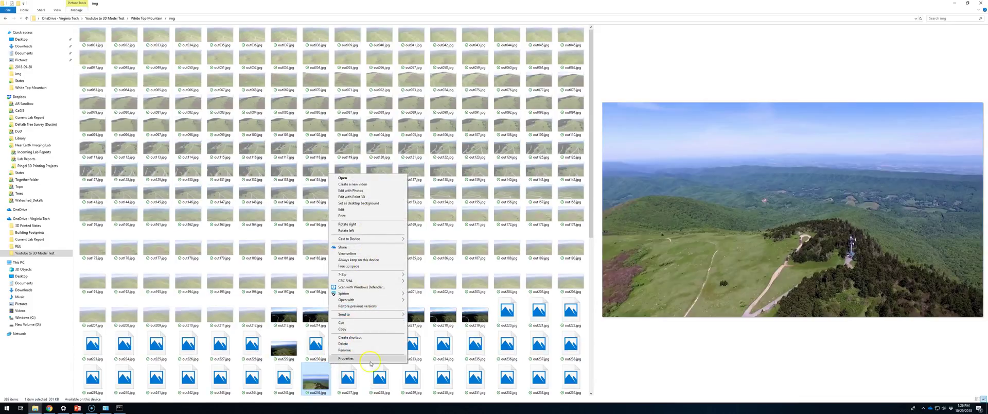
right_click(576, 332)
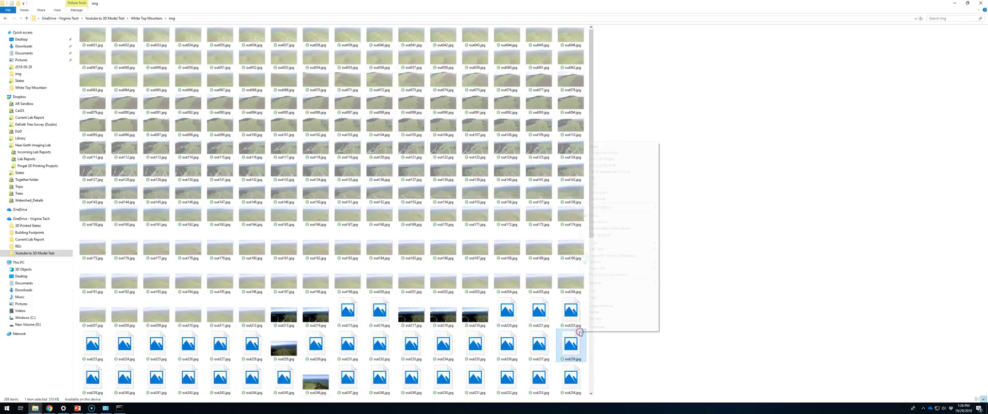
left_click(551, 294)
right_click(551, 298)
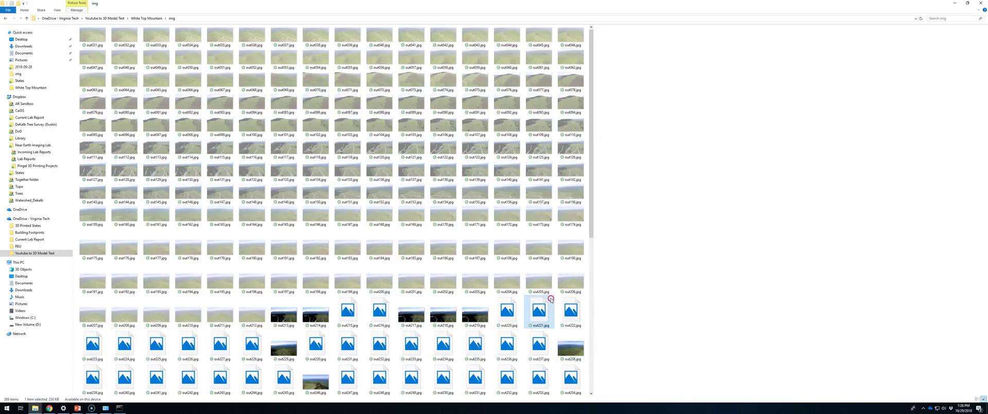
right_click(626, 364)
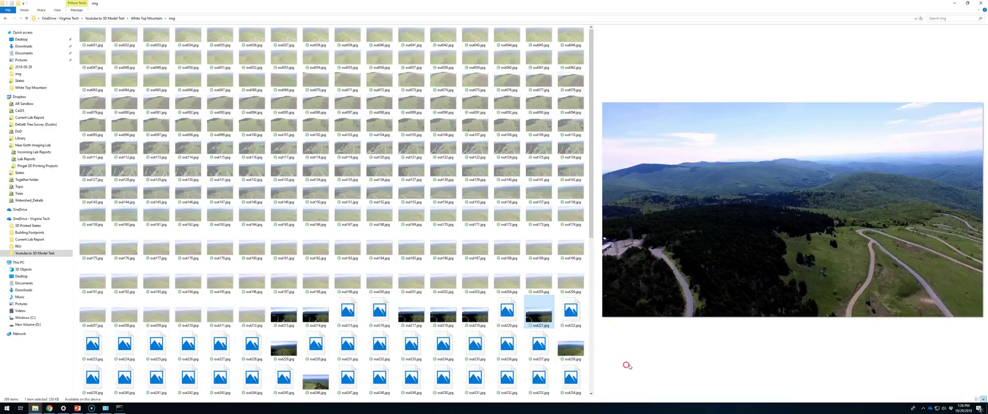
right_click(626, 363)
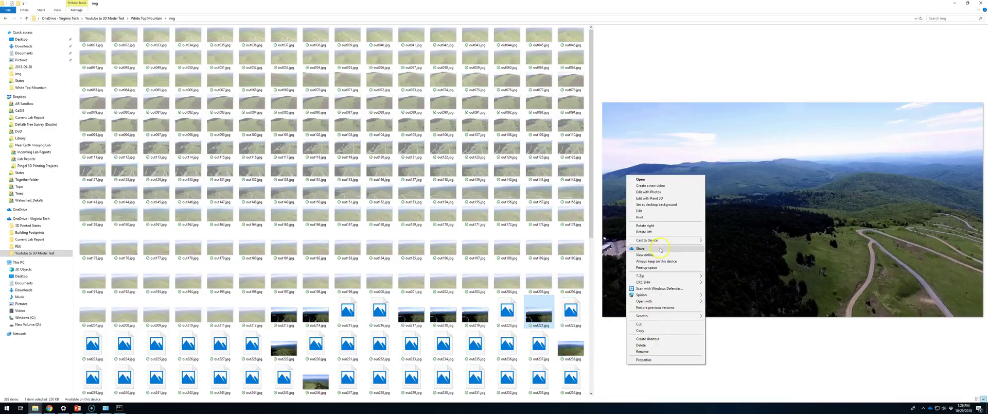
Create a new folder named 1 inside the img folder.
left_click(575, 331)
right_click(575, 330)
mouse_move(588, 319)
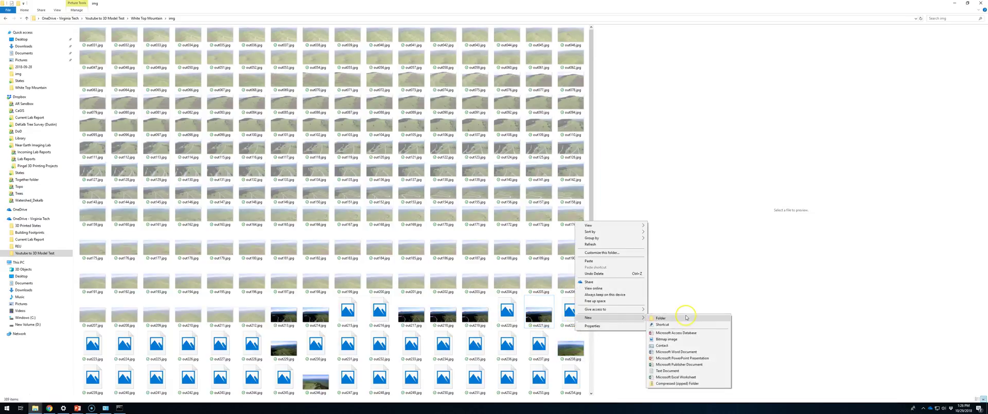
left_click(684, 316)
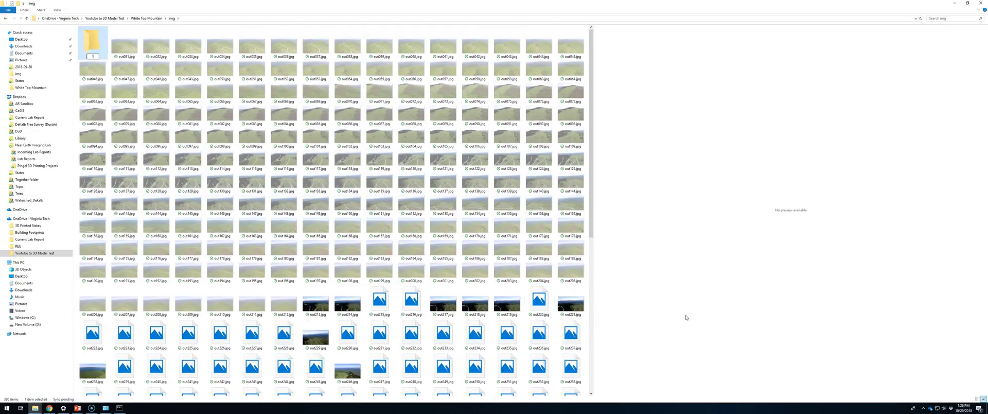
Paste the cut frames into folder 1 and return to the img folder.
double_click(83, 47)
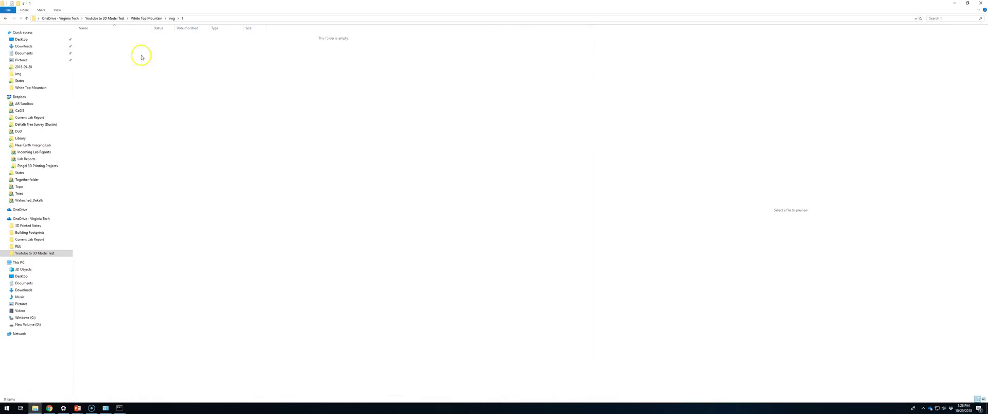
key("ctrl+v")
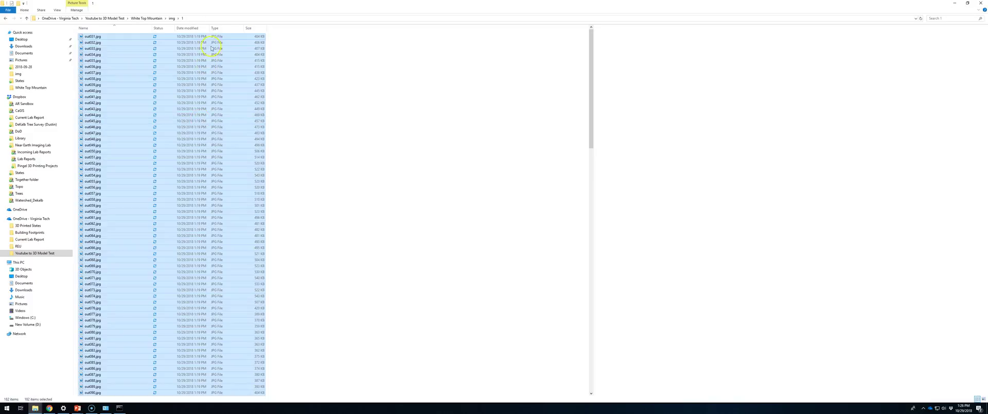
left_click(174, 19)
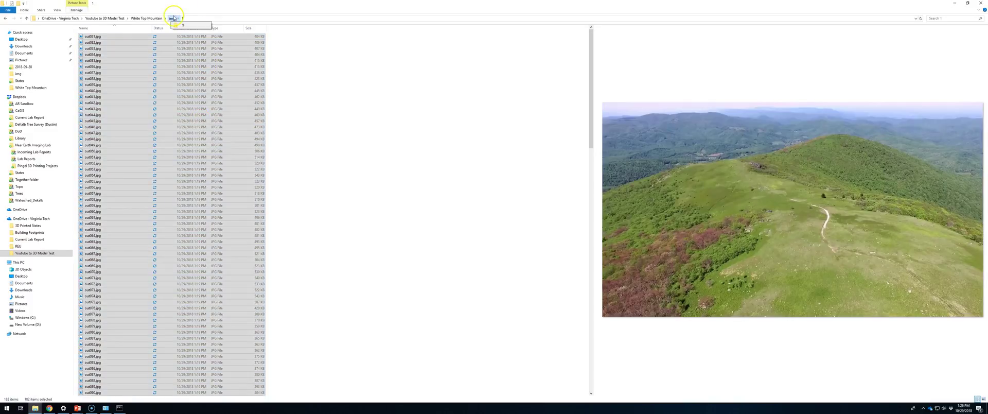
left_click(172, 18)
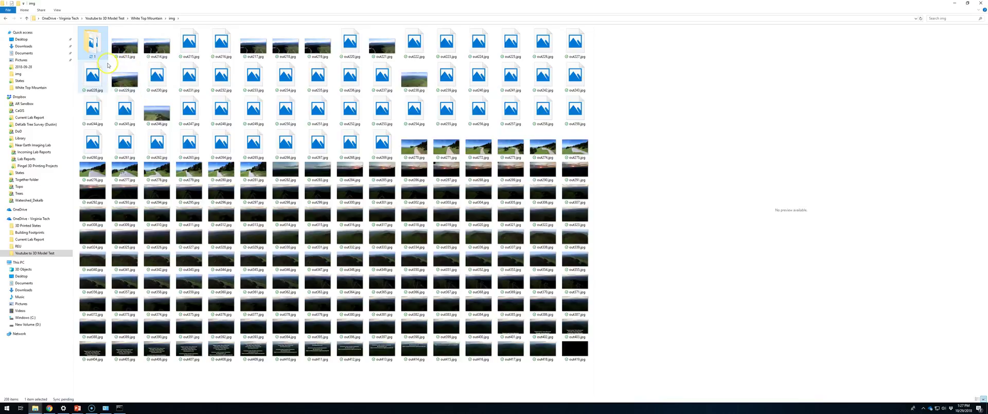
Create another new folder named 2 inside the img folder.
right_click(108, 65)
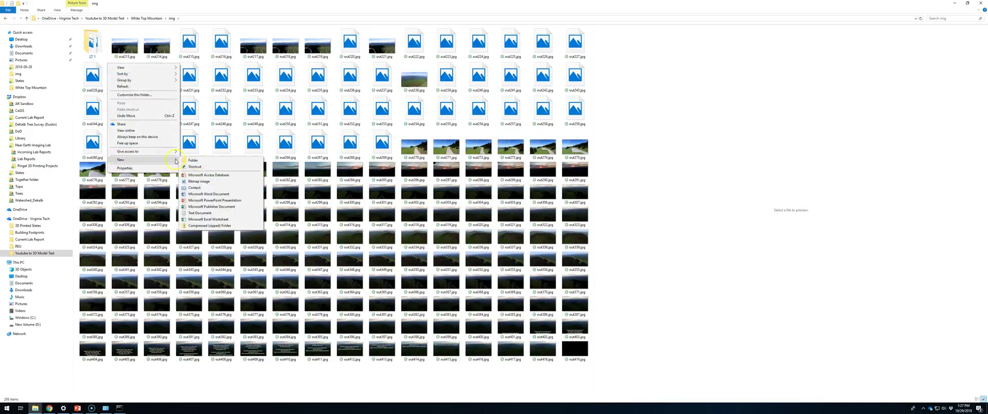
left_click(203, 161)
type("2")
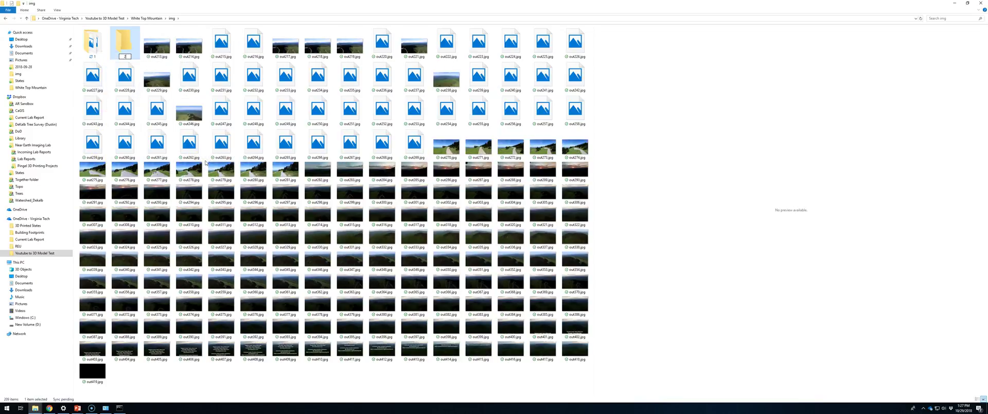
left_click(170, 57)
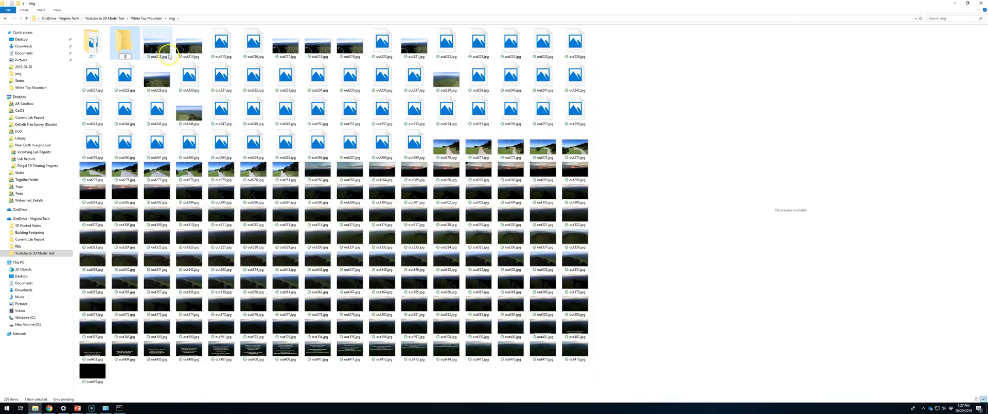
Preview the frames of the next scene one by one, from out213.jpg to out222.jpg.
left_click(157, 48)
left_click(194, 49)
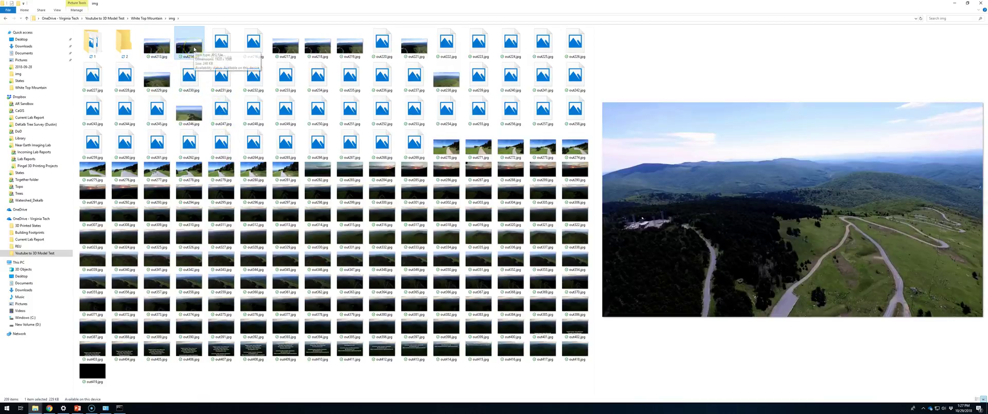
key("Right")
key("Right")
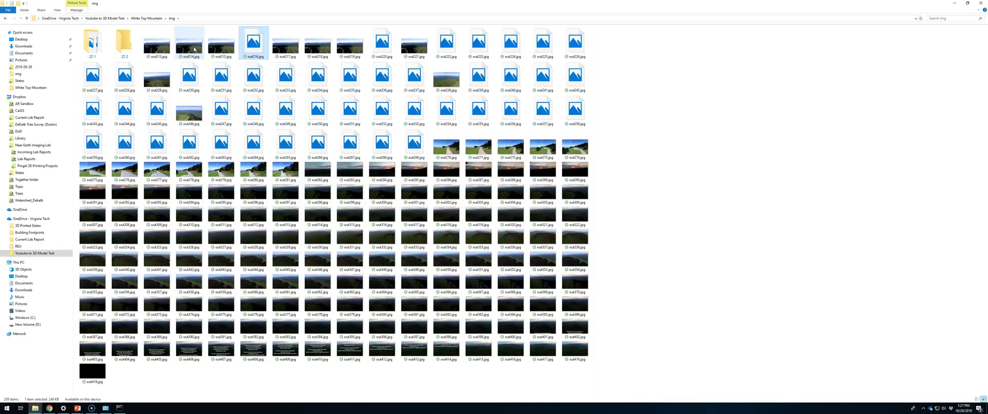
key("Right")
key("Right")
key("Right")
key("Right")
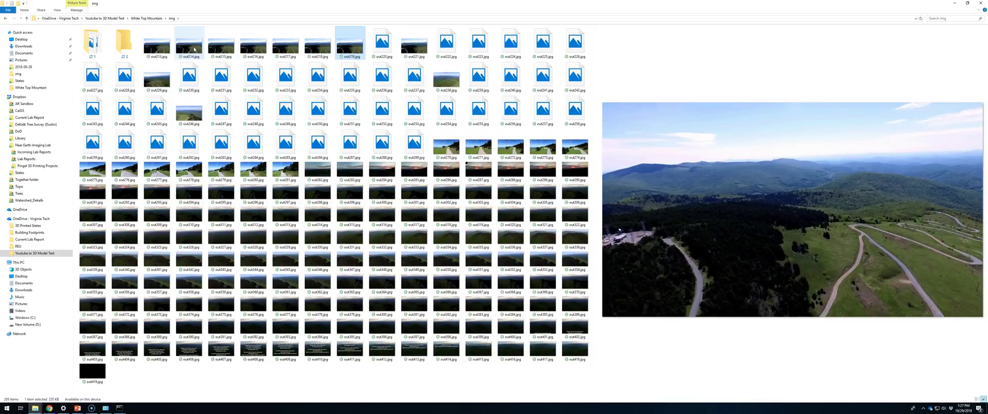
key("Right")
key("Right")
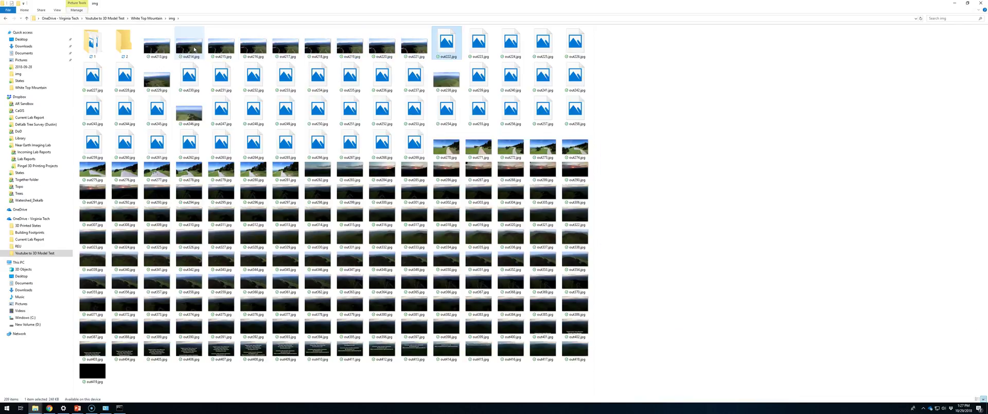
Preview the scene's frames one by one from out223.jpg to out250.jpg, checking their suitability for the 3D model.
key("Right")
key("Right")
key("Right")
key("Right")
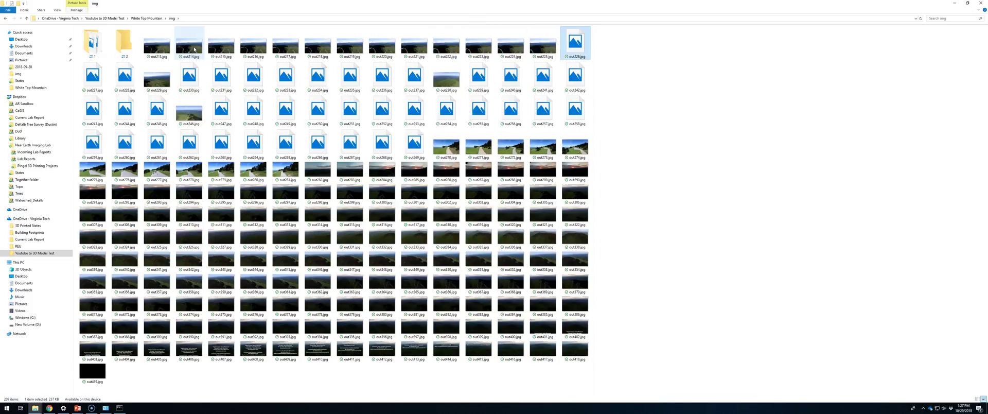
key("Right")
key("Right")
key("Right")
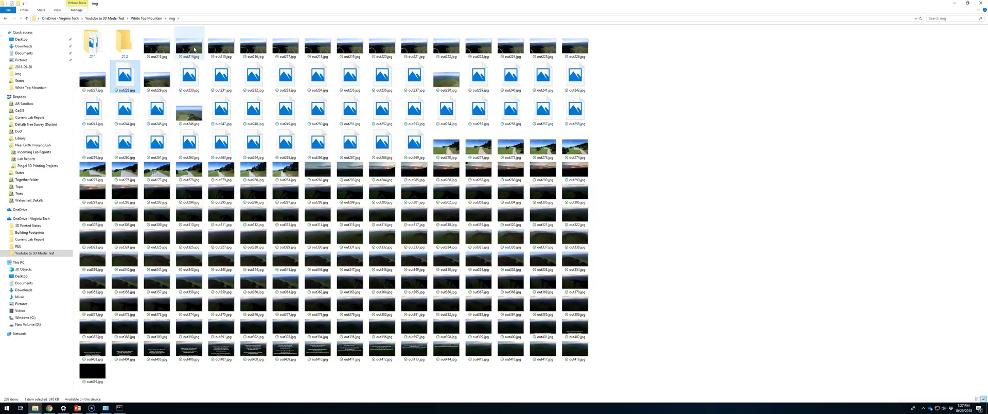
key("Right")
key("Right")
key("Right")
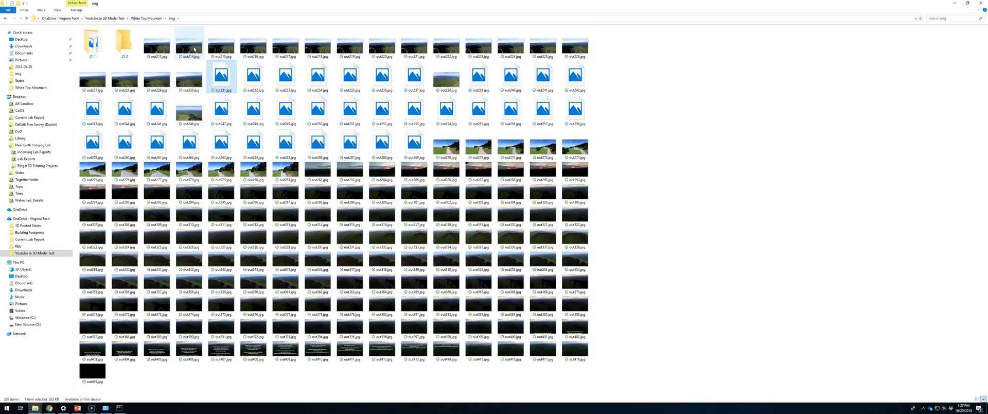
key("Right")
key("Right")
key("Right")
key("Right")
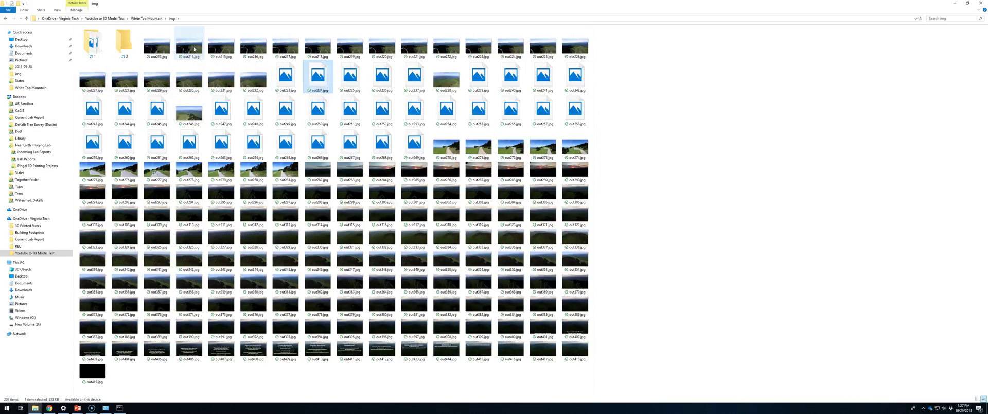
key("Right")
key("Right")
key("Right")
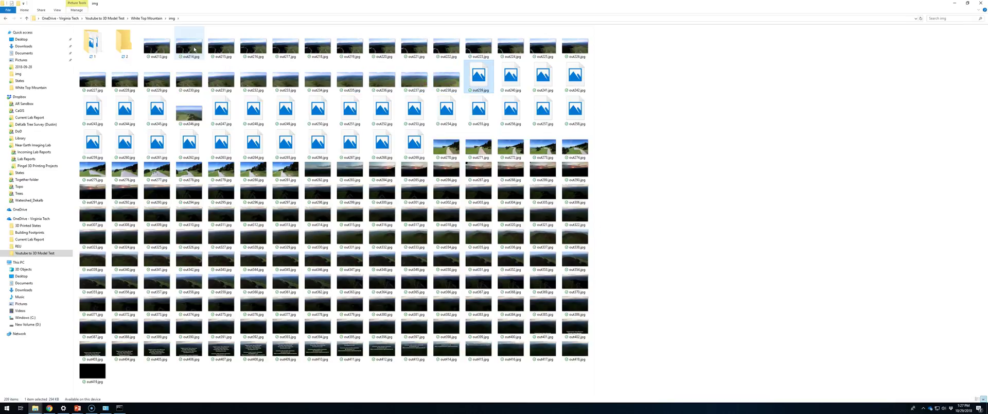
key("Right")
key("Right")
key("Right")
key("Right")
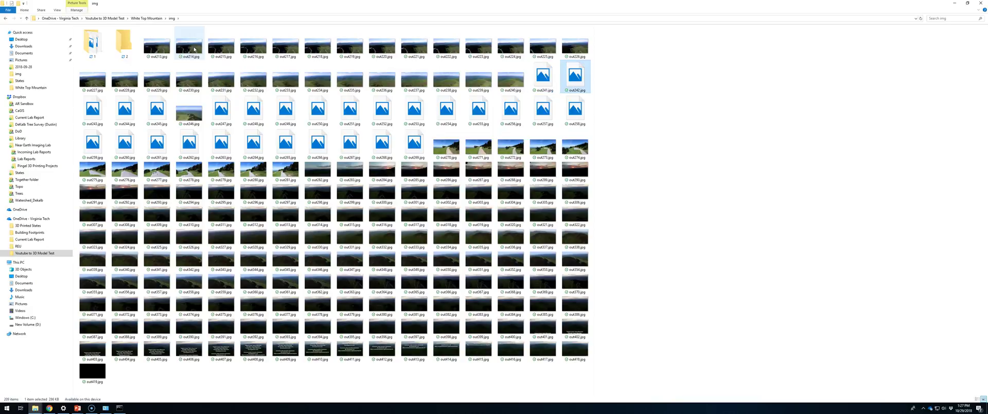
key("Right")
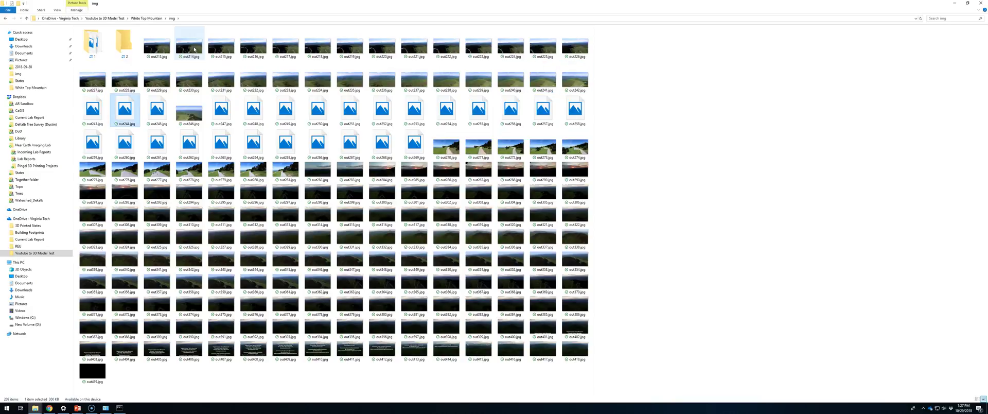
key("Right")
key("Right")
key("Right")
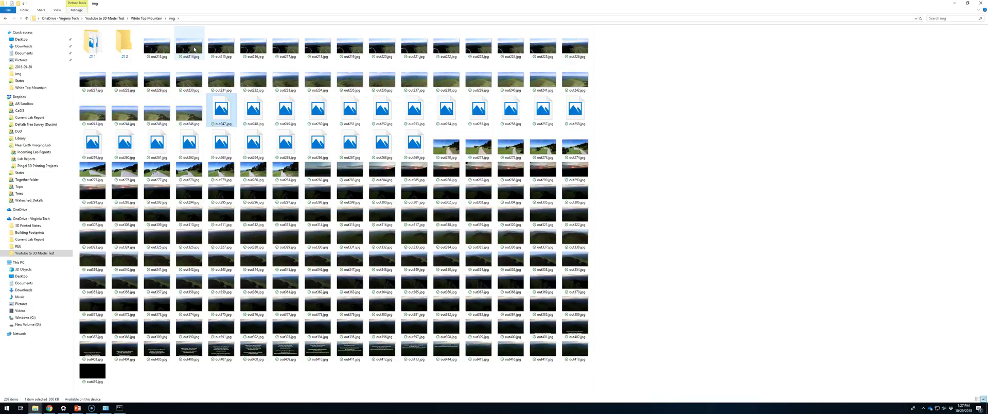
key("Right")
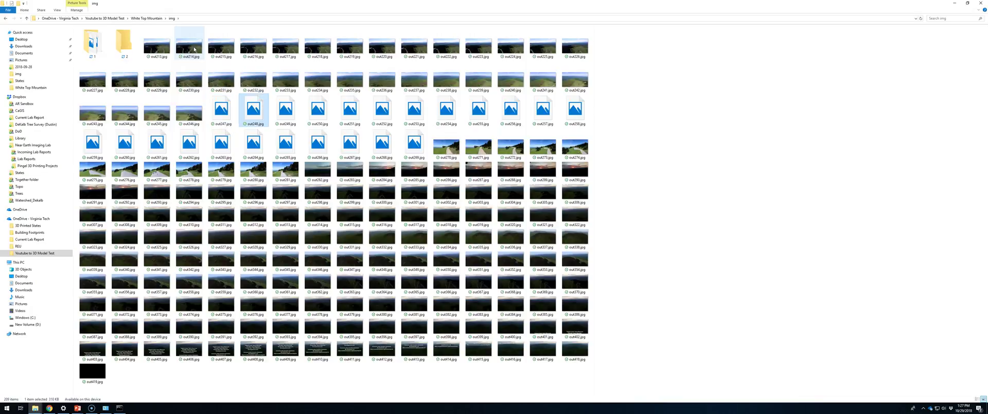
key("Left")
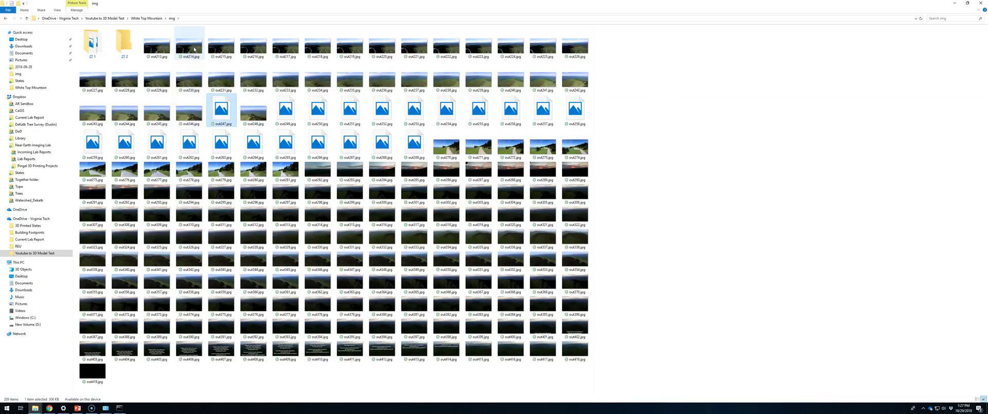
key("Right")
key("Right")
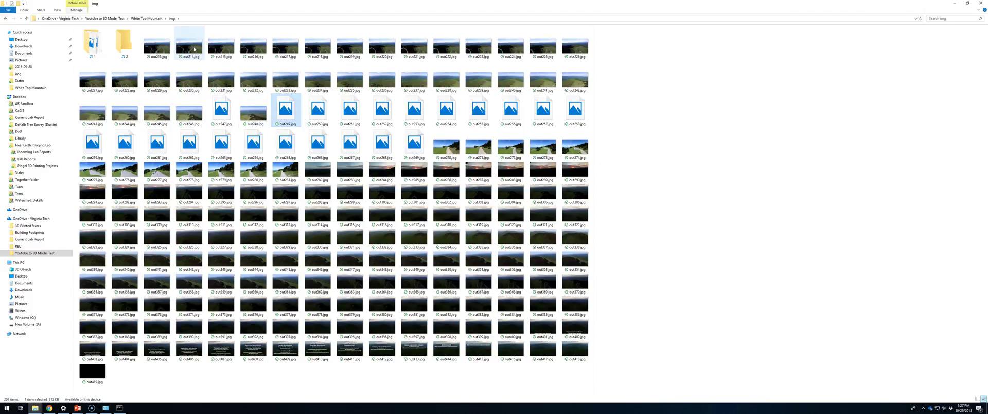
key("Right")
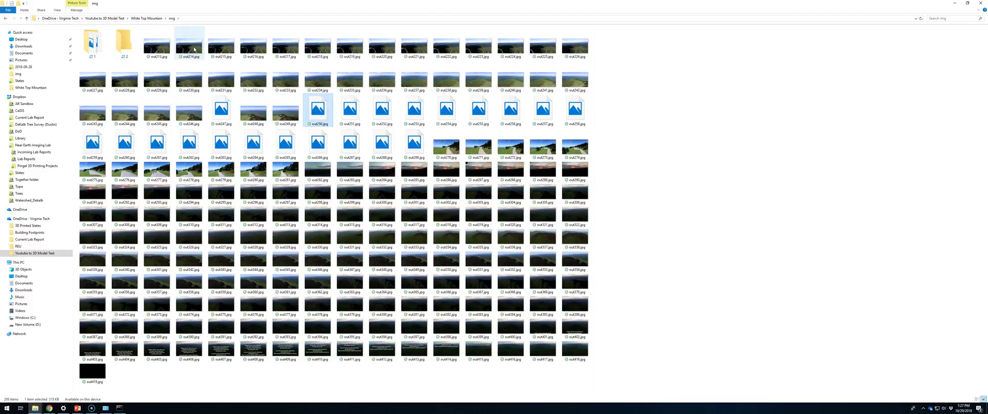
Go back to out247.jpg, open it in Photos to inspect the frame, and close the viewer.
key("Left")
key("Left")
key("Left")
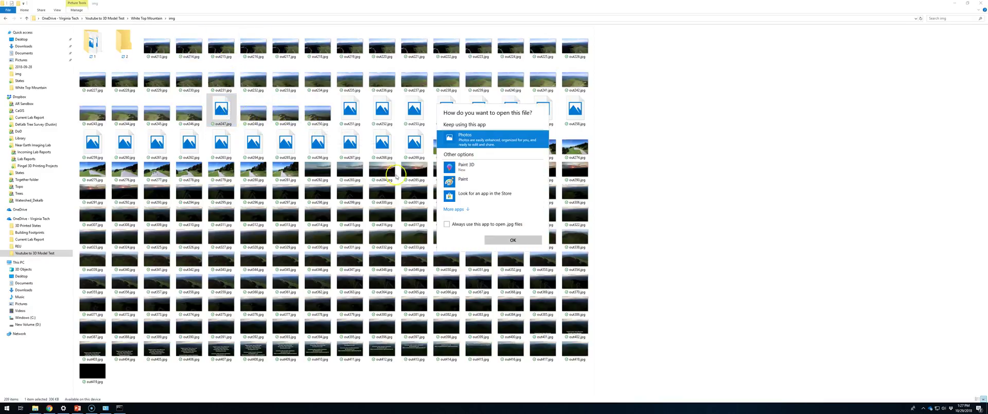
left_click(512, 239)
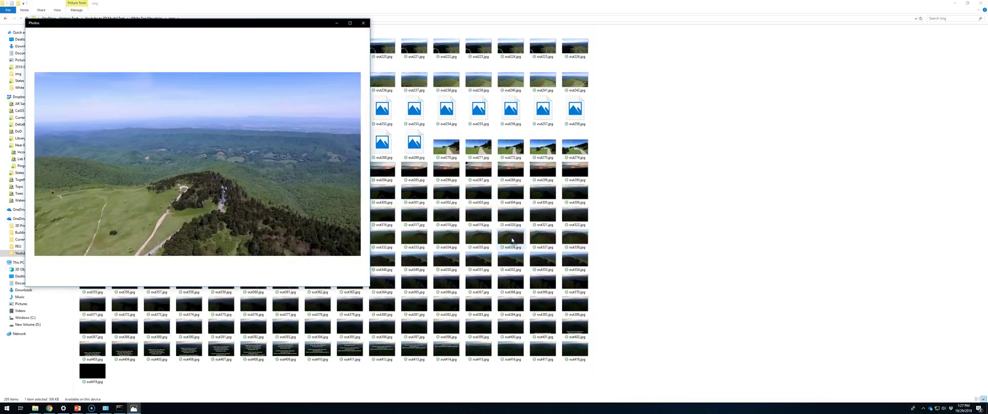
left_click(362, 23)
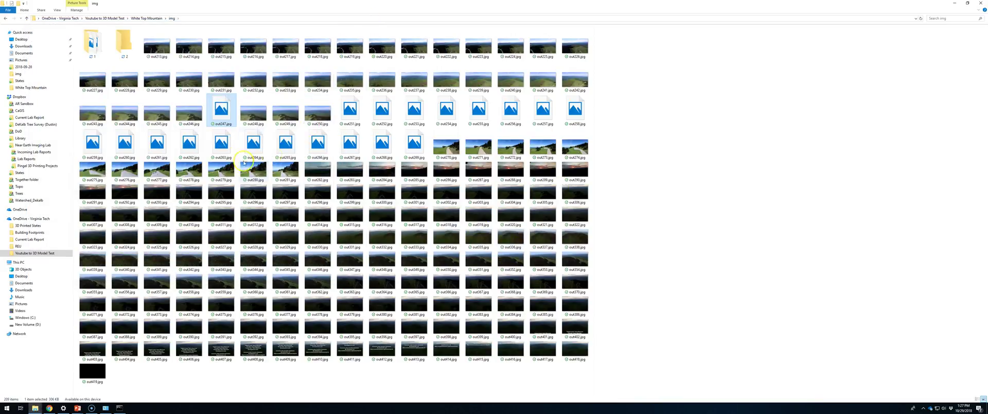
Preview the frames from out251.jpg to out257.jpg one by one to look for the end of the scene.
left_click(350, 110)
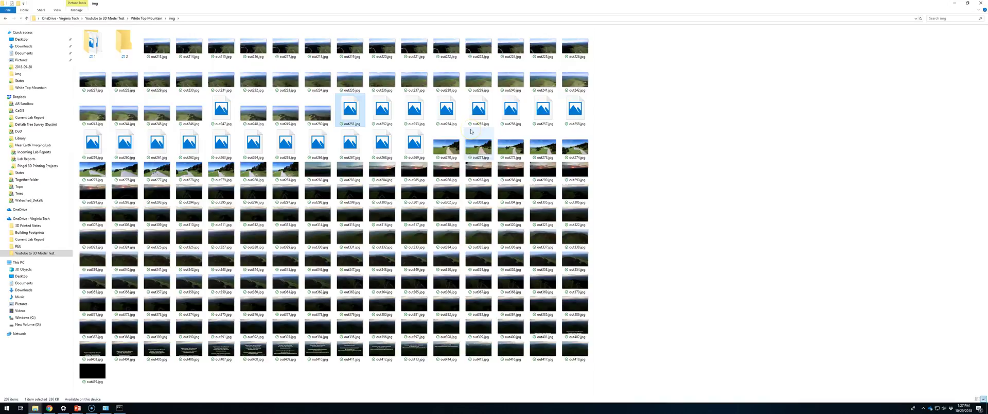
key("Right")
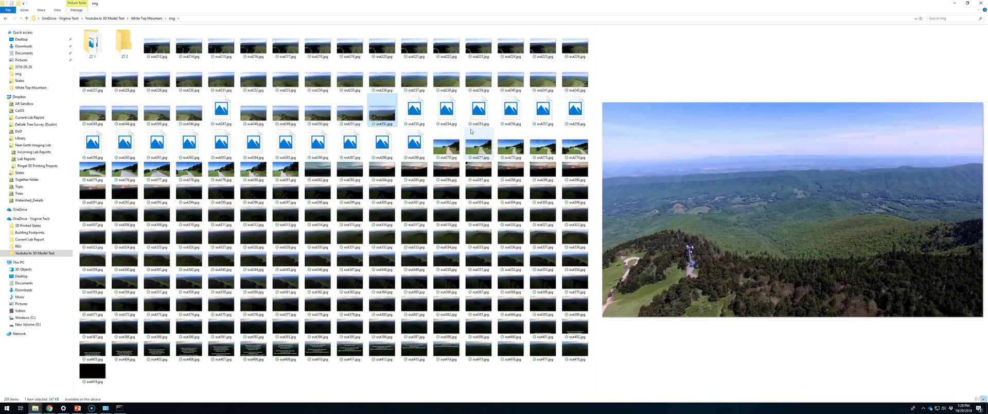
key("Right")
key("Right")
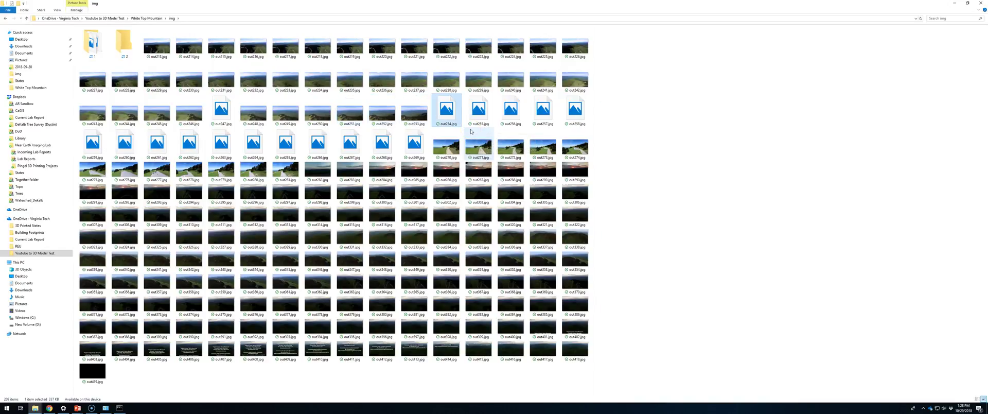
key("Right")
key("Right")
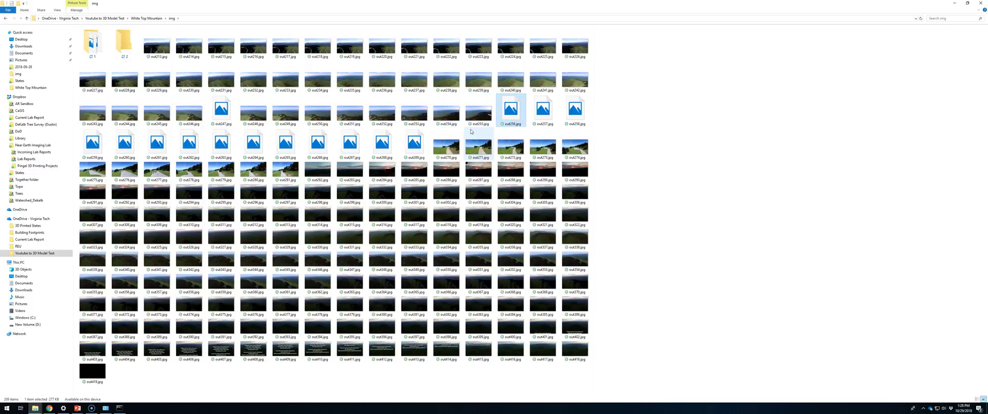
key("Right")
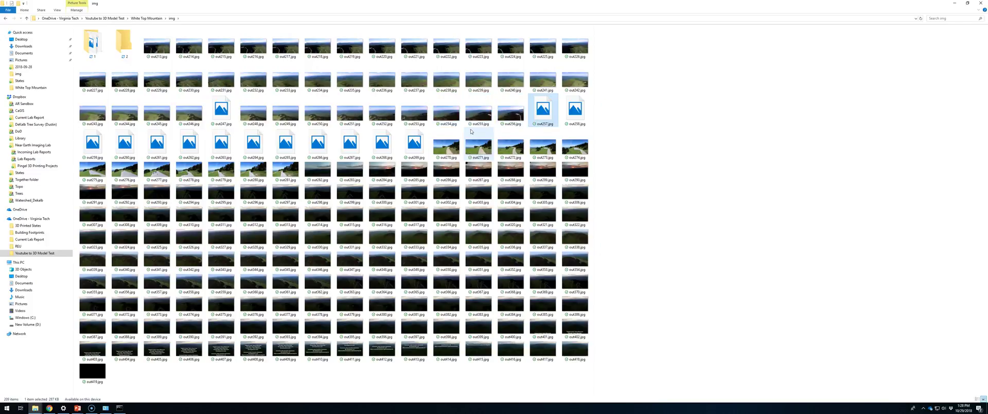
Find the last aerial frame before the scene change and move out213.jpg through out257.jpg into folder 2.
key("Right")
key("Right")
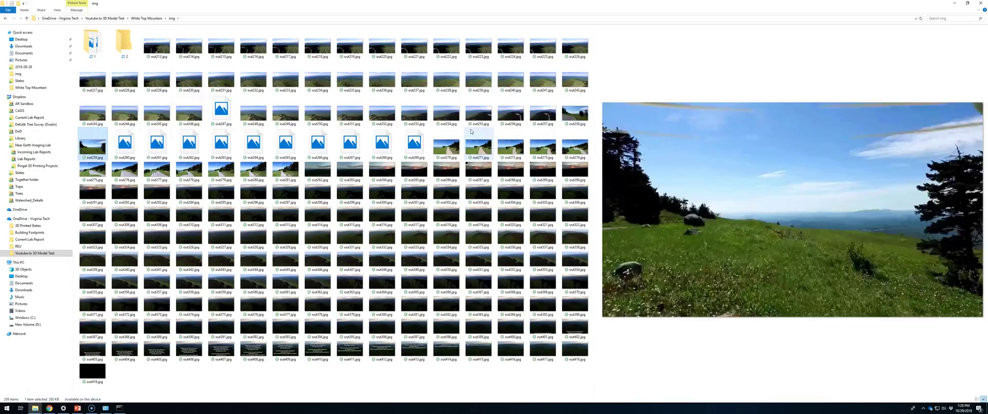
left_click(541, 114)
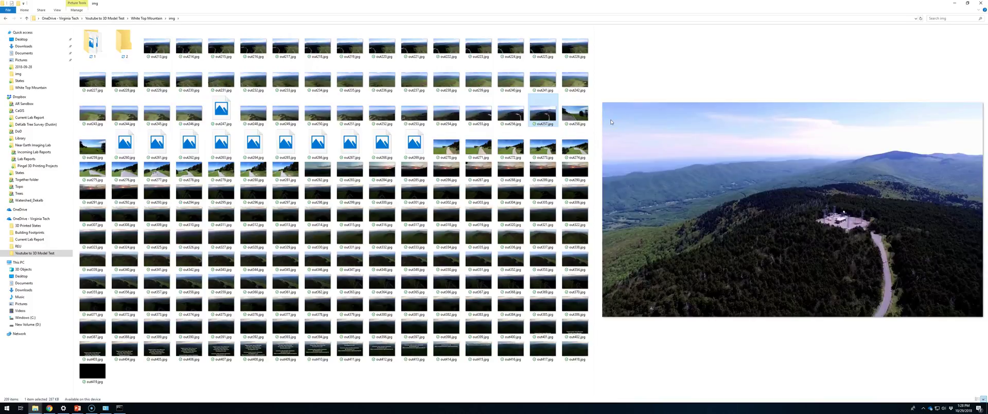
key("Right")
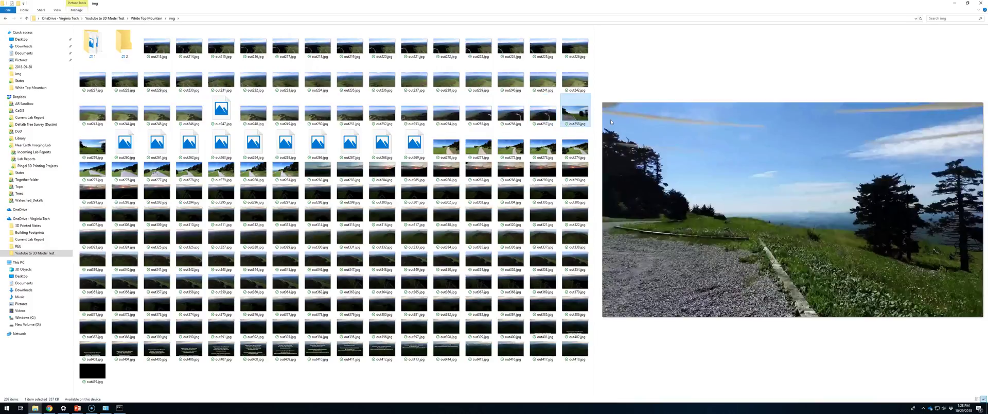
key("Left")
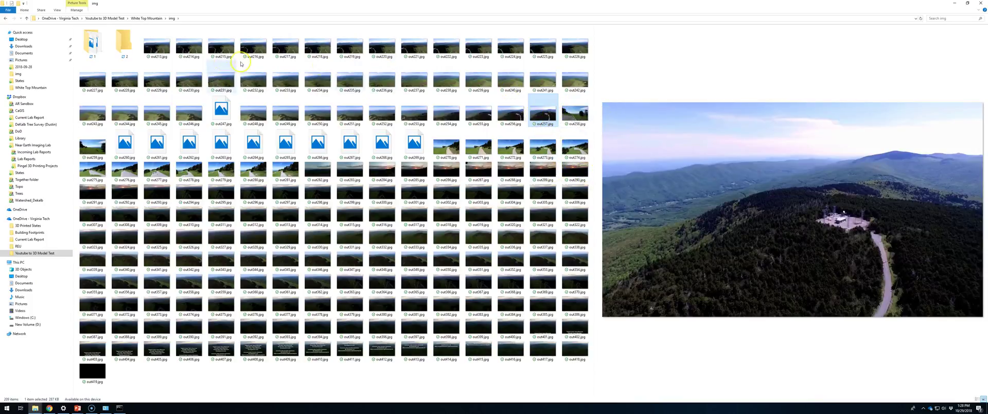
left_click(154, 48, "shift")
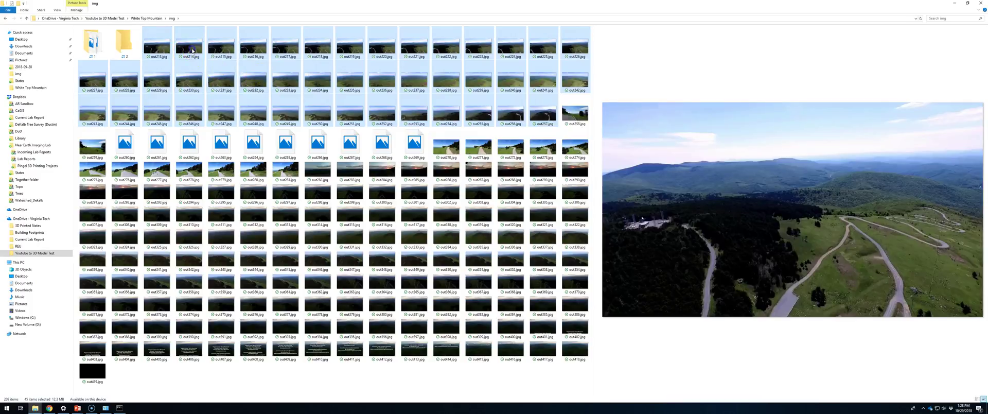
key("Delete")
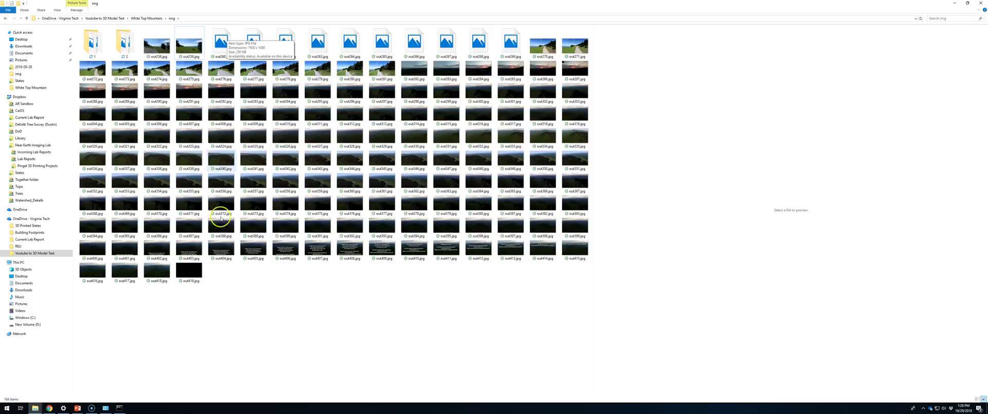
Create a new folder named 3 inside the img folder.
right_click(224, 308)
mouse_move(261, 297)
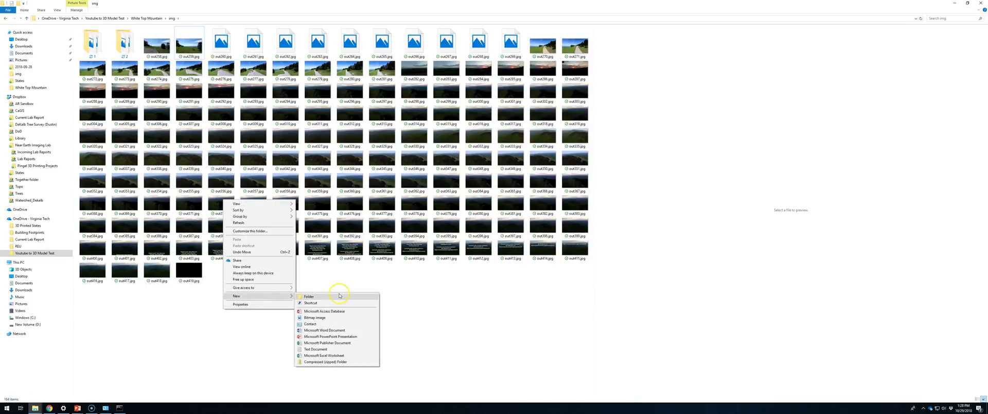
left_click(340, 295)
type("3")
key("Return")
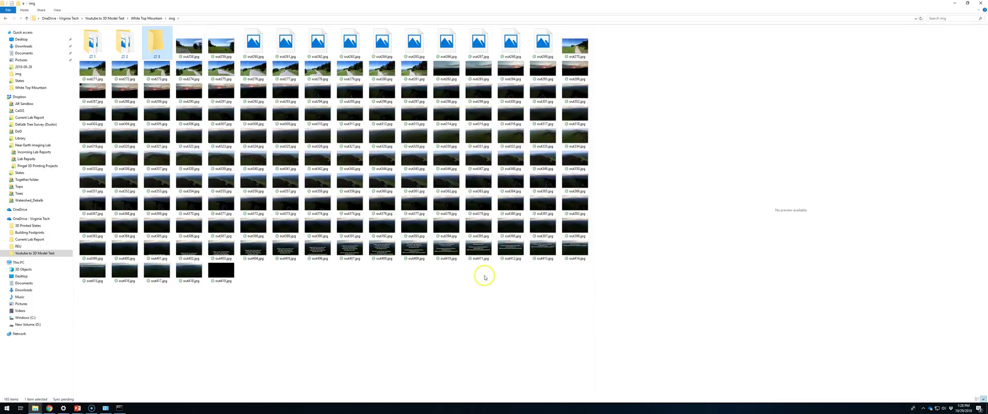
Move all remaining loose images, out258.jpg through out419.jpg, into folder 3.
left_click(189, 45)
left_click(220, 271, "shift")
left_click_drag(220, 271, 160, 50)
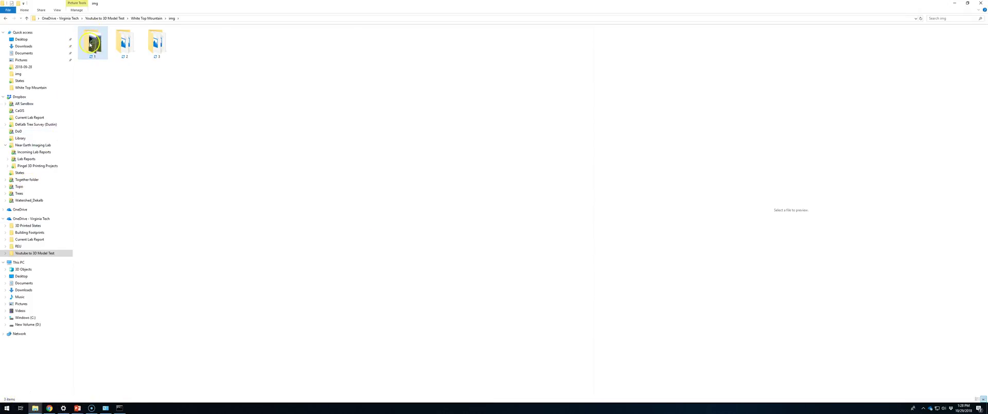
Launch Pix4Dmapper.
left_click(7, 407)
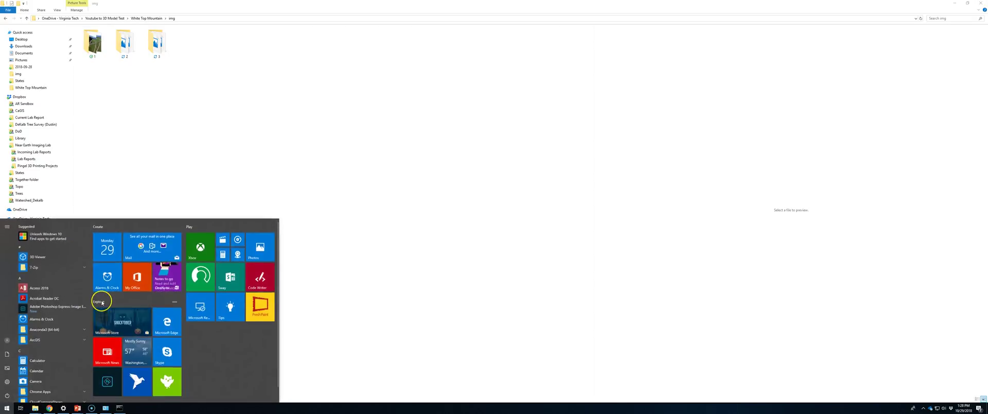
type("pix4d")
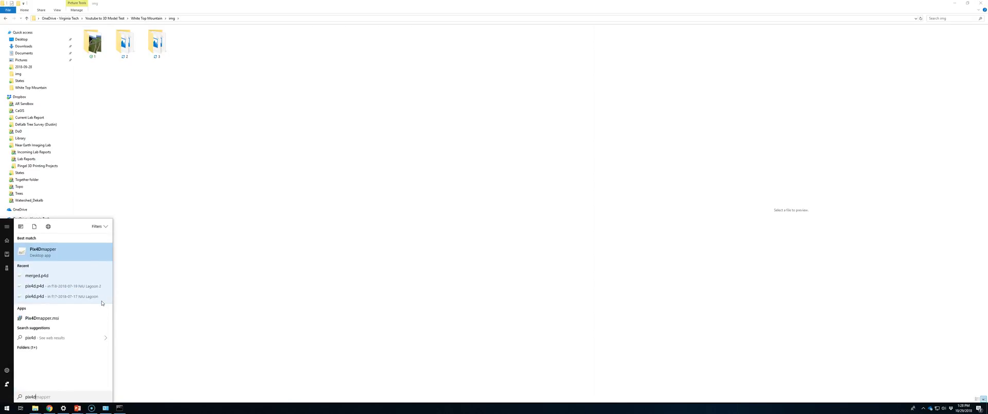
left_click(47, 251)
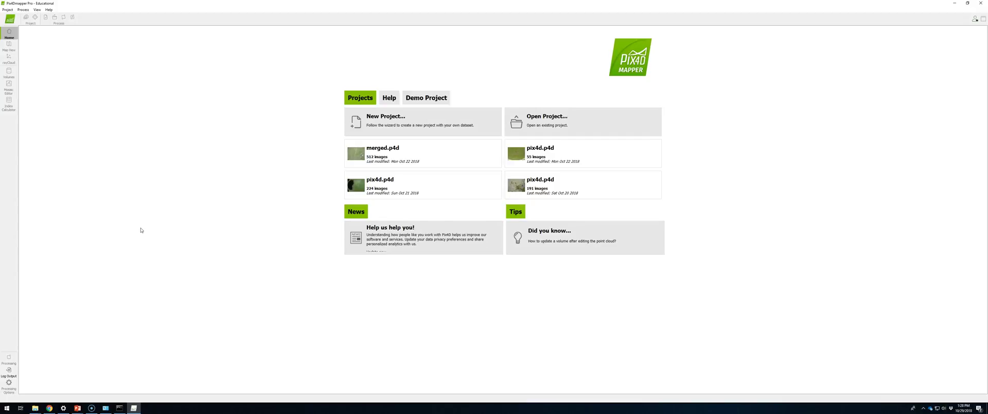
Start a new project named part1, located in the Youtube to 3D Model Test folder.
left_click(406, 128)
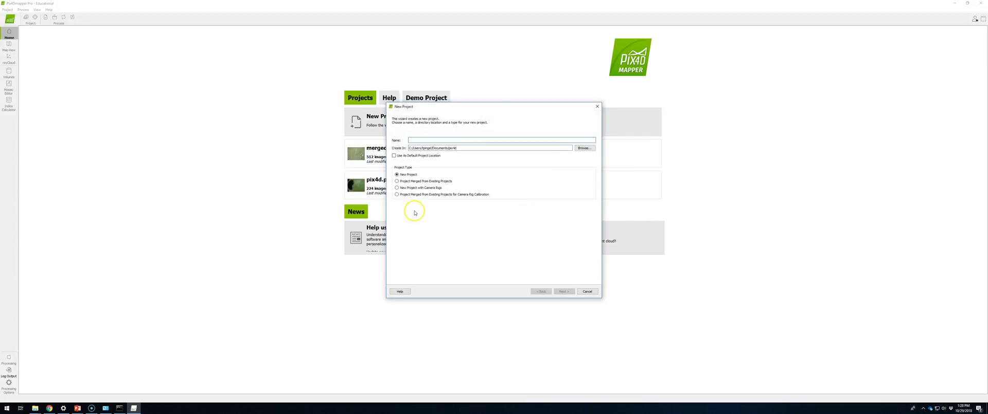
left_click(583, 148)
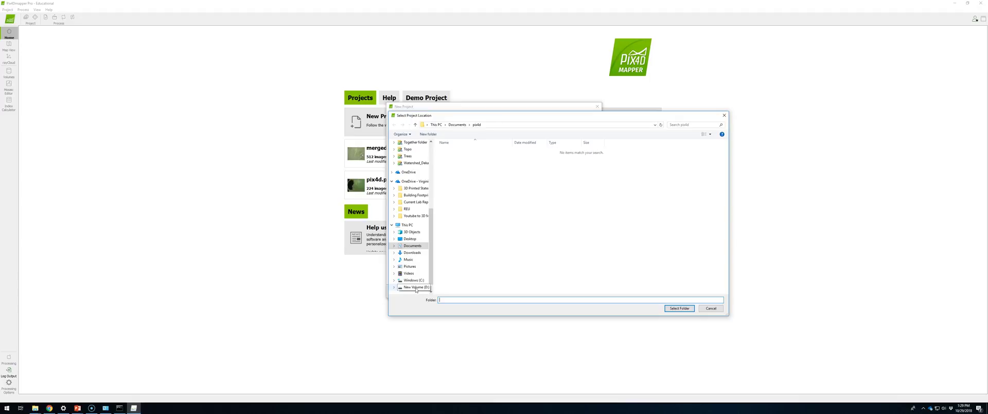
left_click_drag(487, 118, 557, 131)
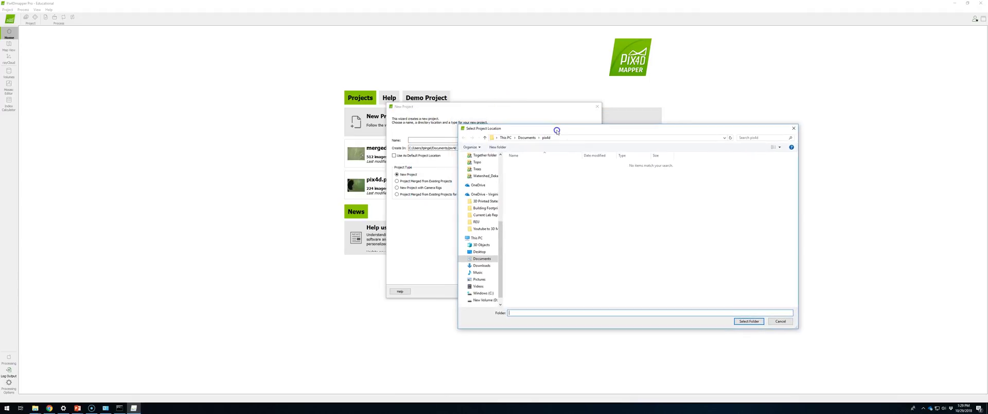
left_click(494, 229)
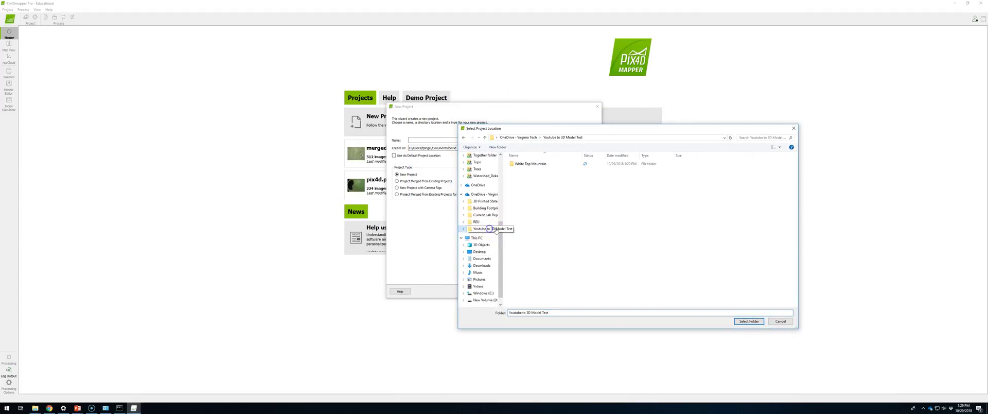
left_click(748, 320)
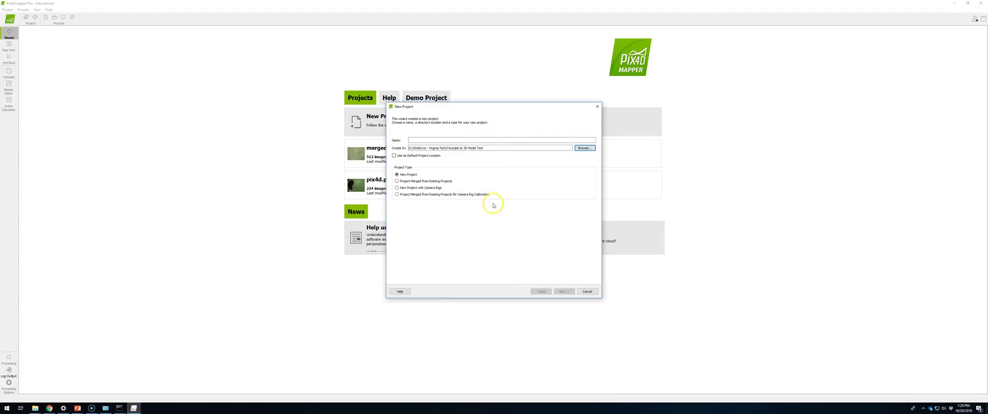
left_click(459, 140)
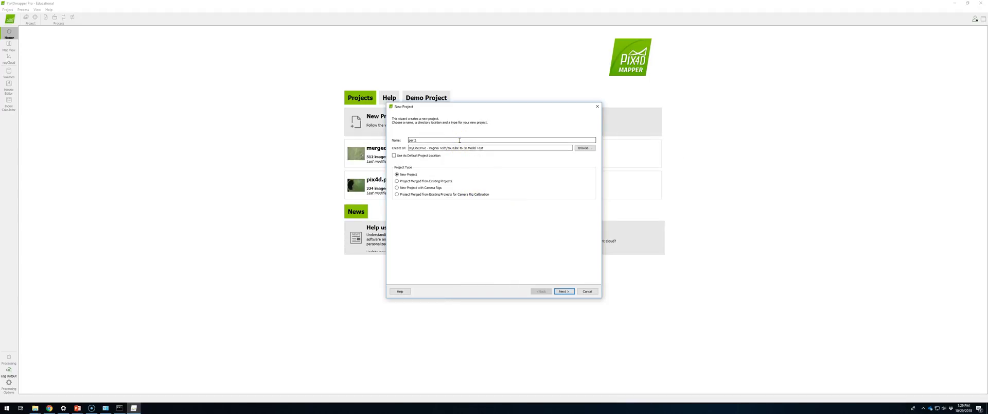
key("Return")
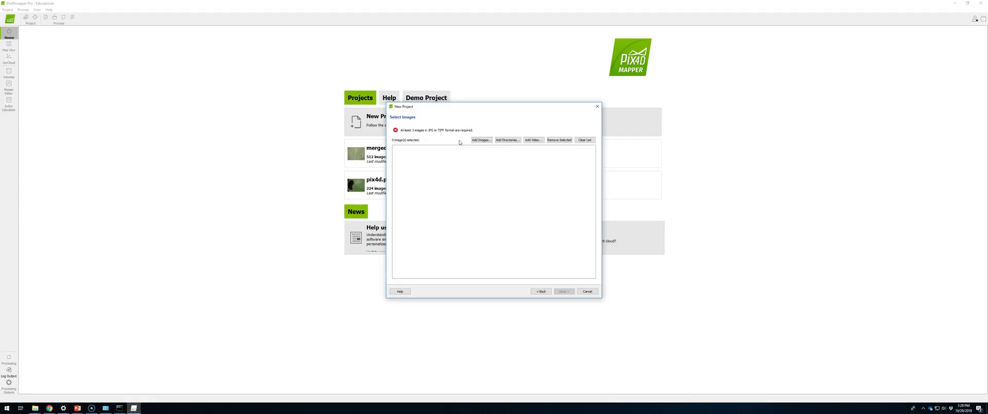
Add all images from folder 1 inside White Top Mountain's img folder to the project.
left_click(478, 140)
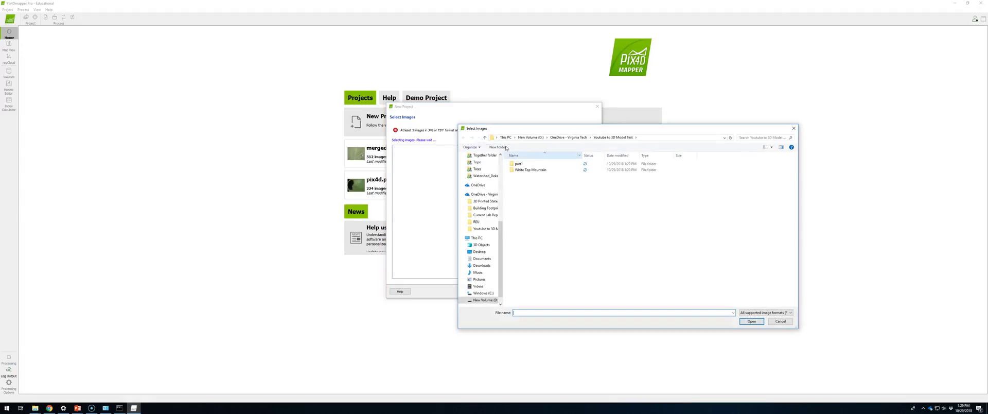
double_click(529, 171)
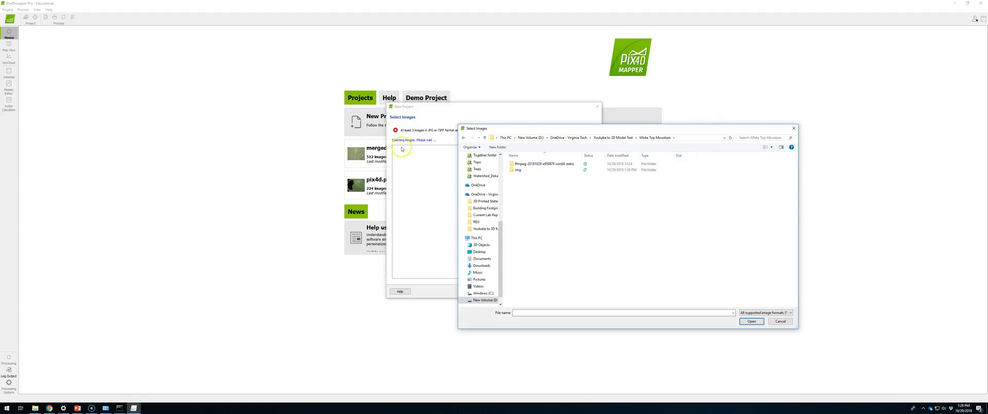
double_click(536, 169)
left_click(513, 164)
left_click(521, 163)
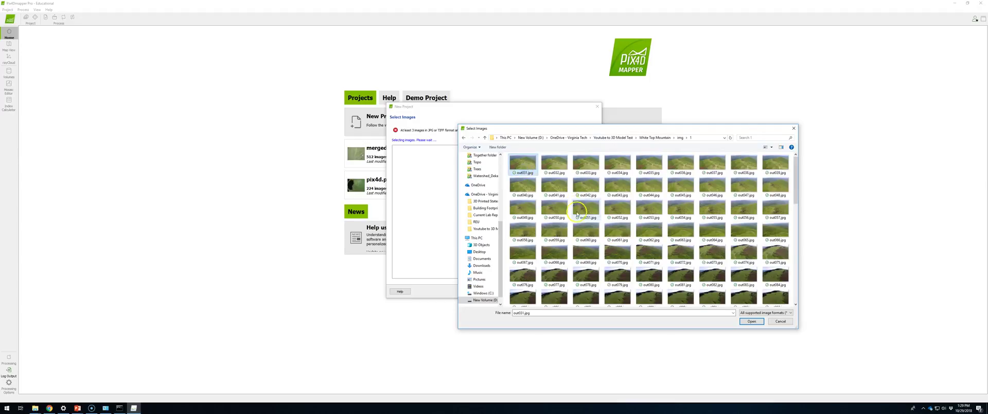
key("ctrl+a")
left_click(757, 323)
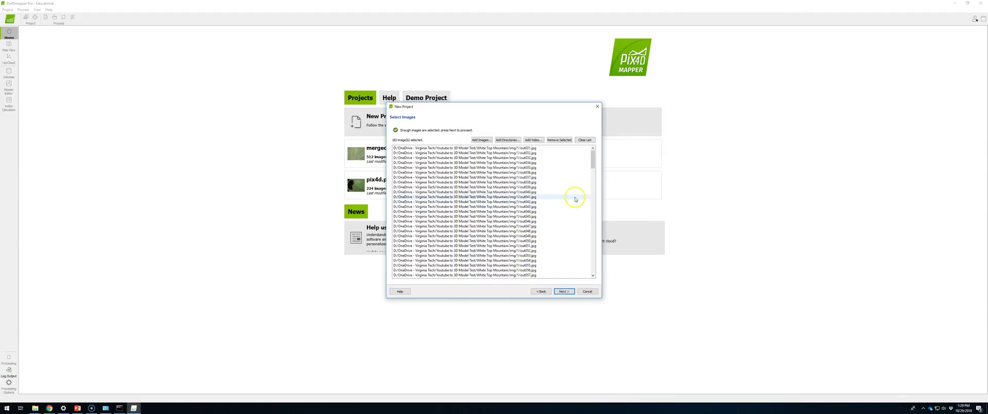
Accept the default image properties and arbitrary output coordinate system, and finish the project with the standard 3D Maps template.
left_click(565, 291)
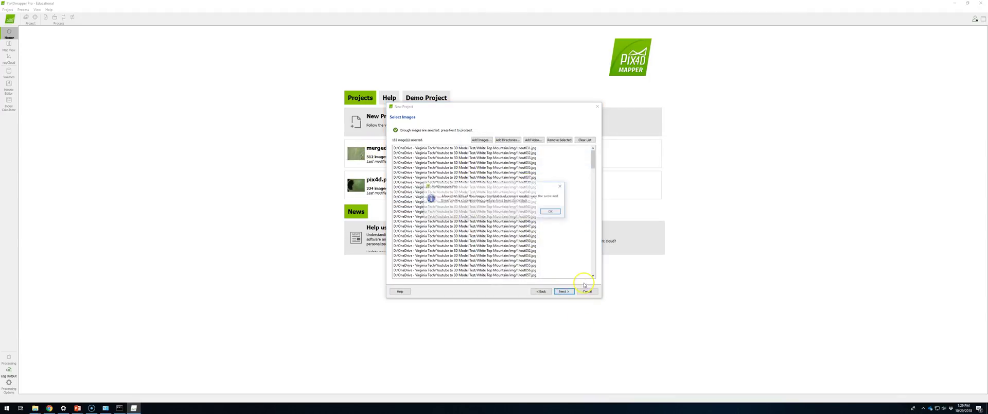
left_click(553, 212)
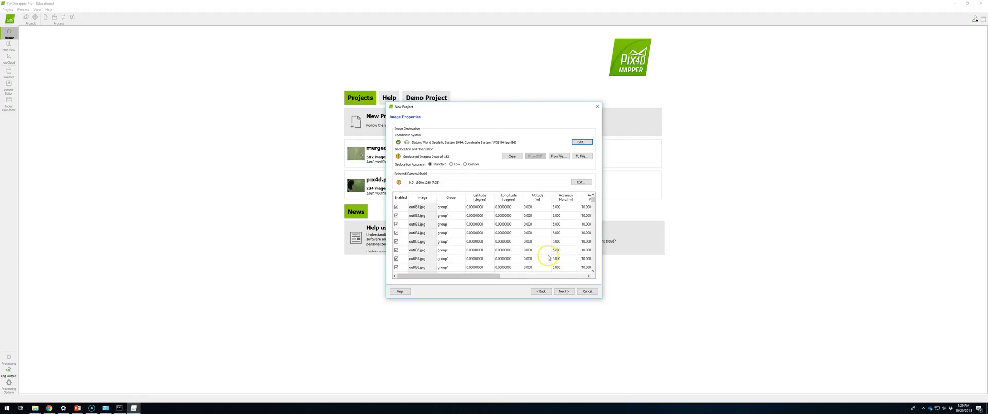
left_click(564, 291)
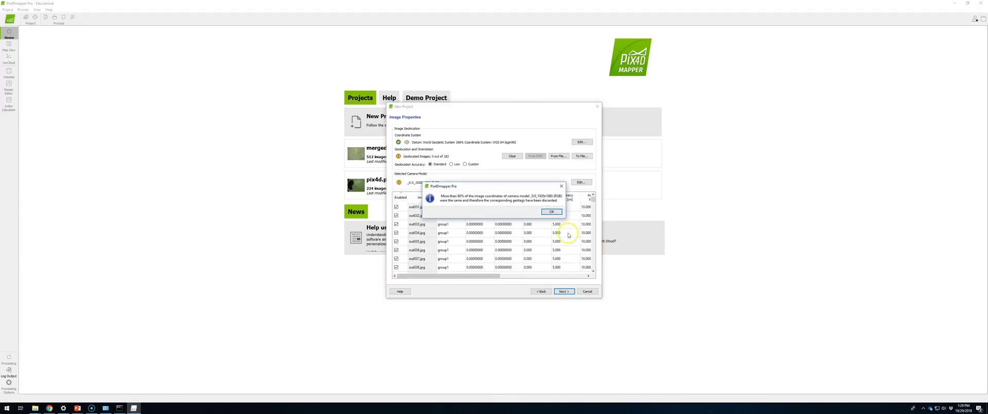
left_click(550, 209)
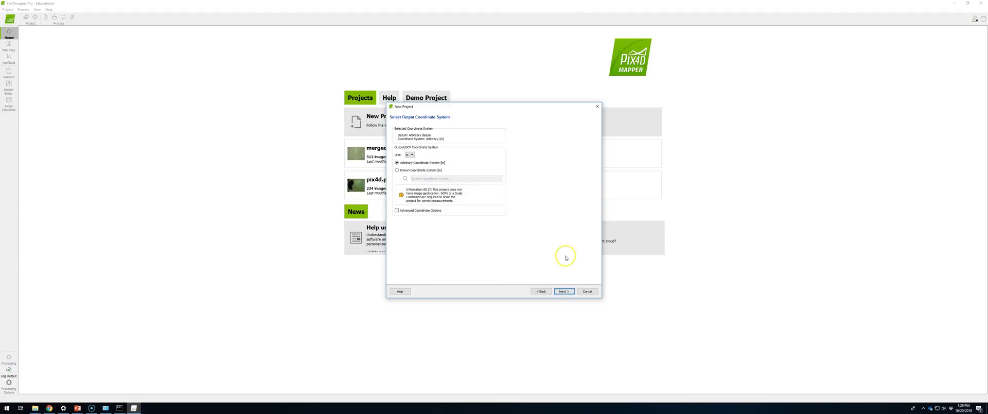
left_click(564, 291)
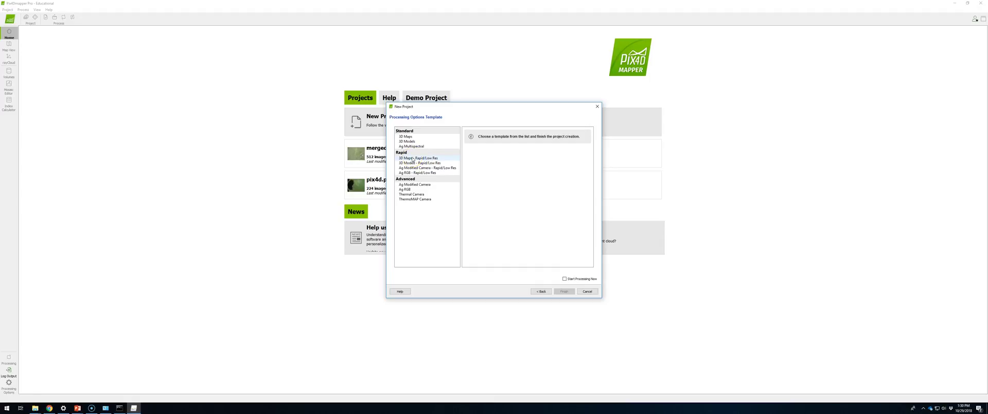
left_click(406, 137)
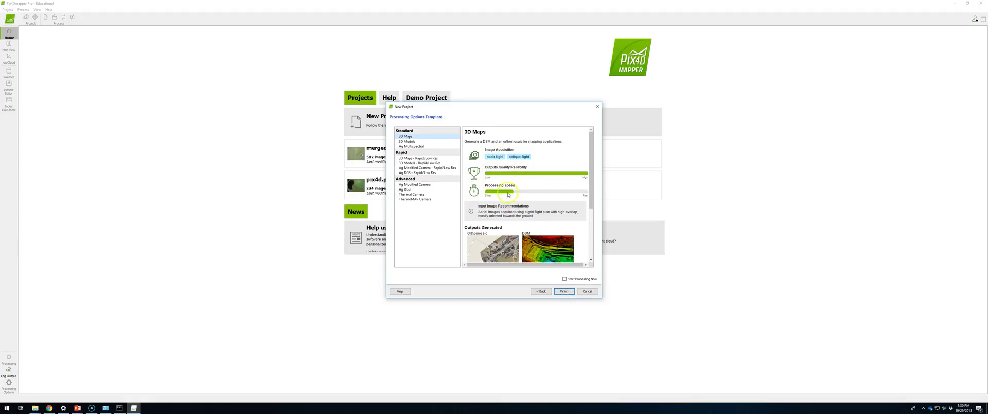
left_click(564, 292)
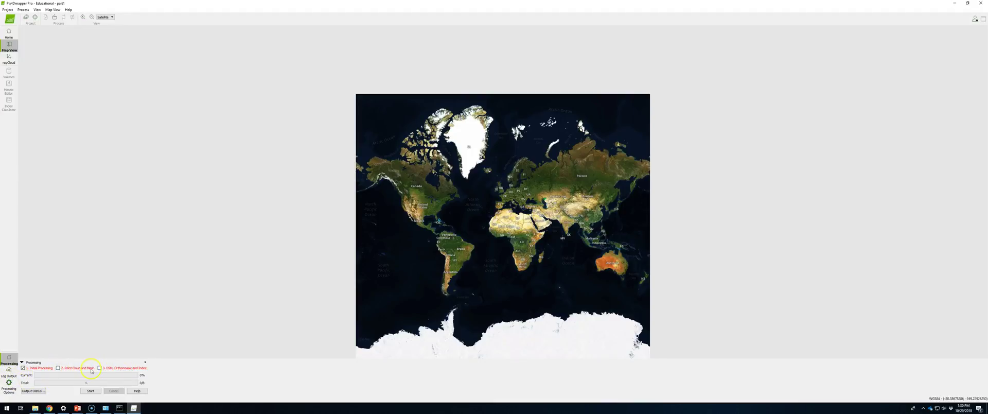
In the processing options, keep the CPU threads at maximum and set initial processing's advanced image-pair matching to Free Flight or Terrestrial.
left_click(10, 383)
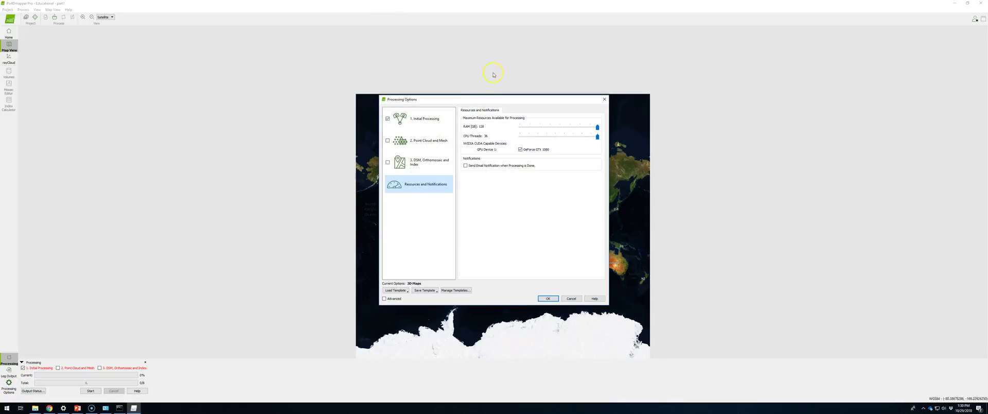
left_click_drag(597, 137, 602, 137)
left_click(398, 123)
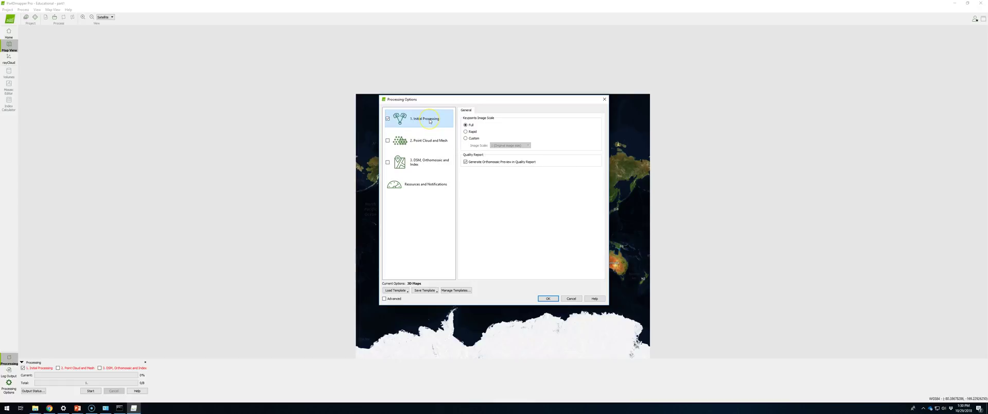
left_click(385, 298)
left_click(482, 109)
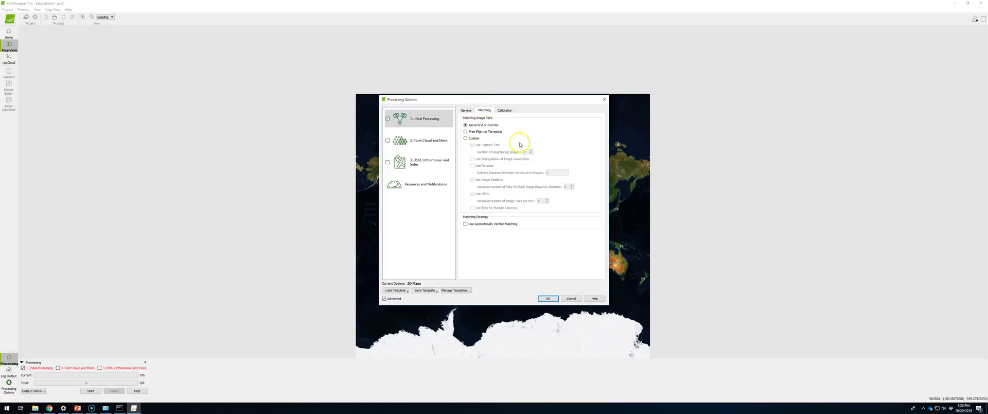
left_click(483, 132)
left_click(504, 110)
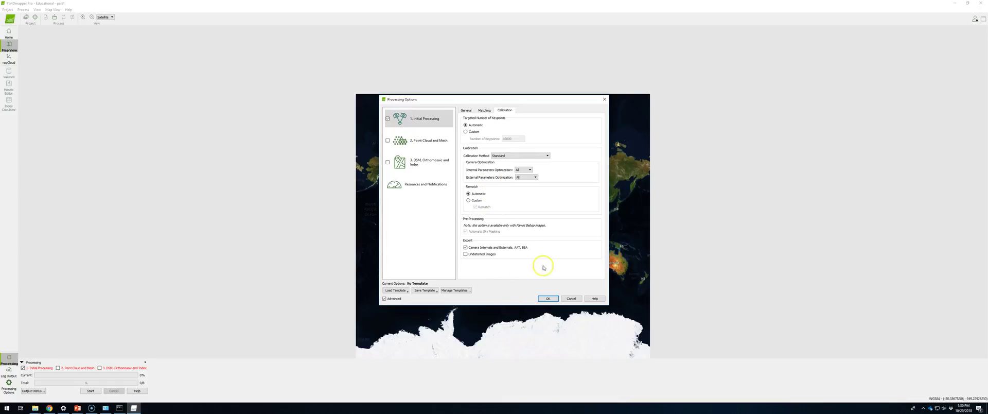
left_click(483, 111)
left_click(483, 131)
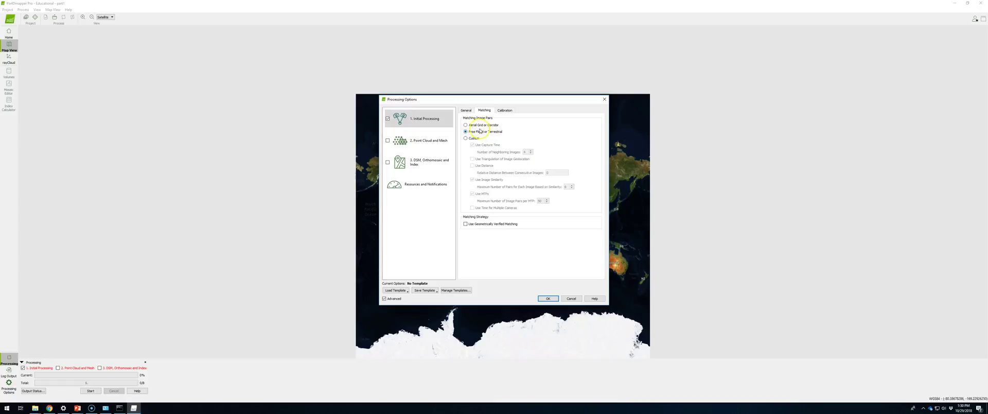
In the point cloud and mesh options, check the textured mesh settings and set the densification matching window size to 9x9 pixels.
left_click(466, 113)
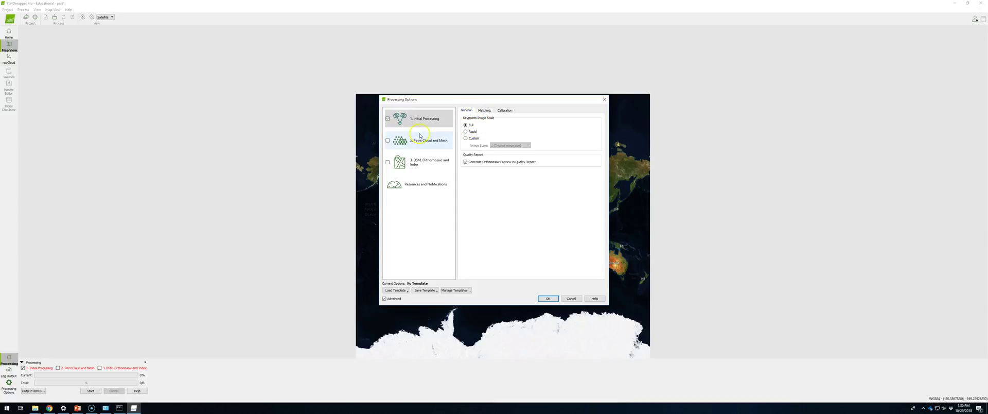
left_click(401, 141)
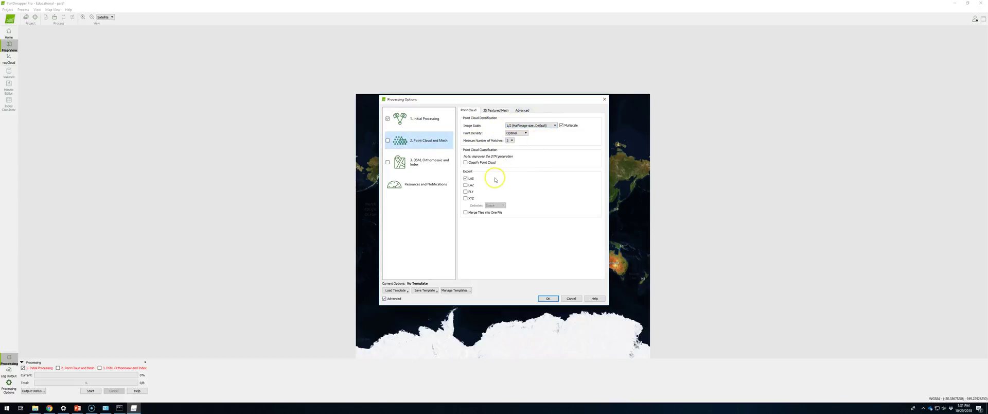
left_click(496, 111)
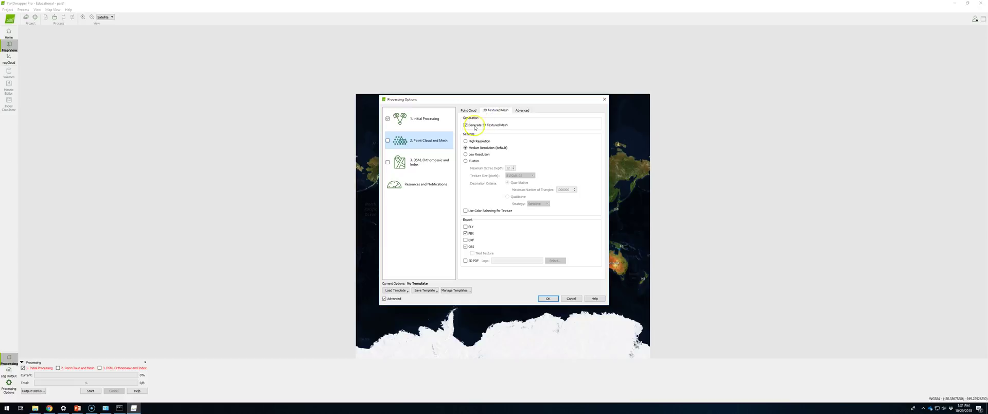
left_click(522, 111)
left_click(520, 125)
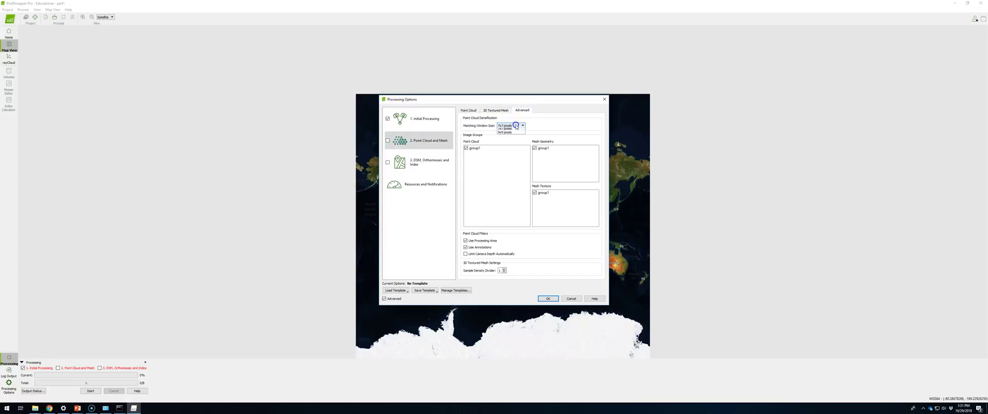
left_click(509, 135)
Choose the point cloud's image scale and point density, and enable merging the exported tiles into one file.
left_click(466, 110)
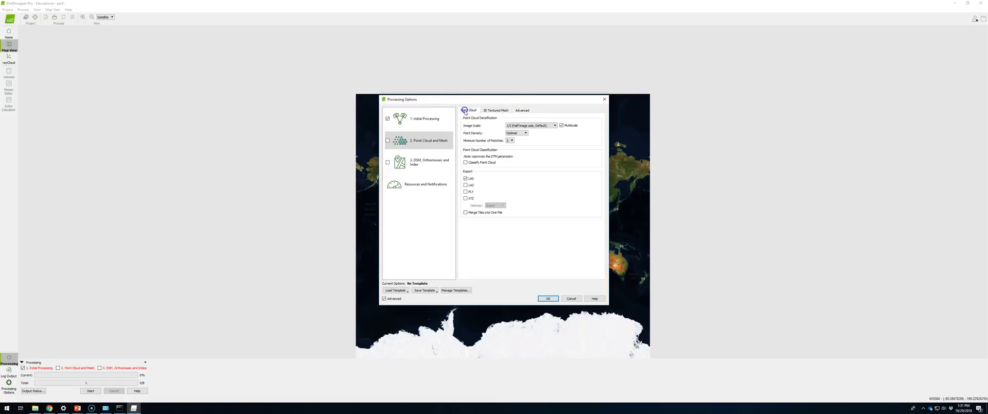
left_click(538, 126)
left_click(534, 132)
left_click(525, 133)
left_click(515, 139)
left_click(466, 212)
Accept the processing options and start the project's initial processing.
left_click(428, 119)
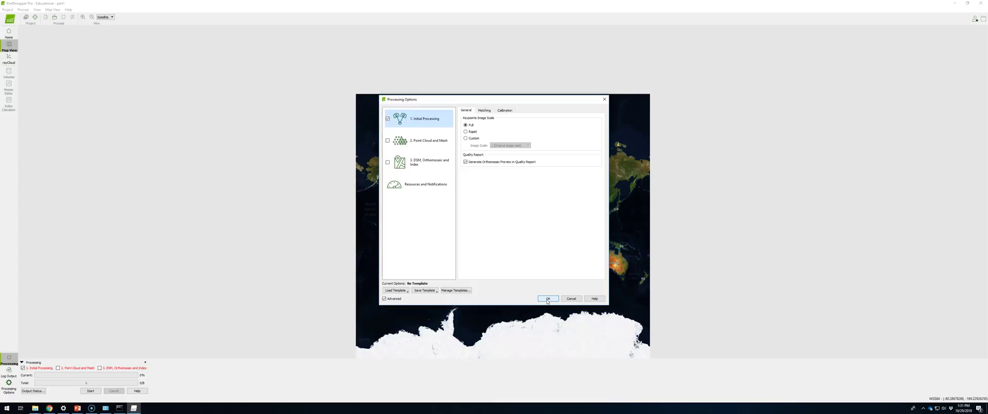
left_click(548, 299)
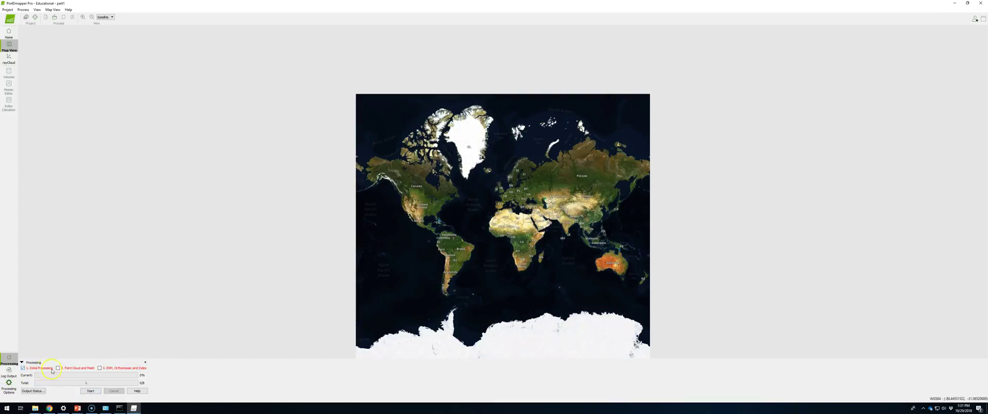
left_click(89, 391)
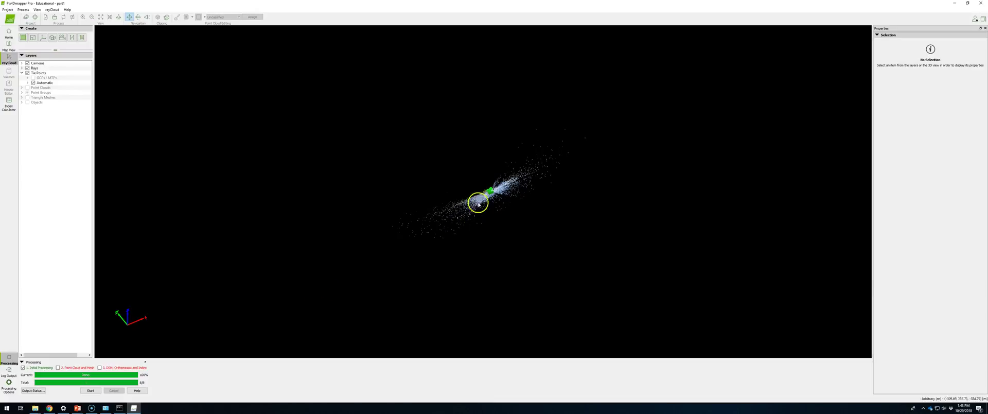
Examine the automatic tie points and camera positions around the mountain from several angles and distances.
scroll(480, 195, "up", 5)
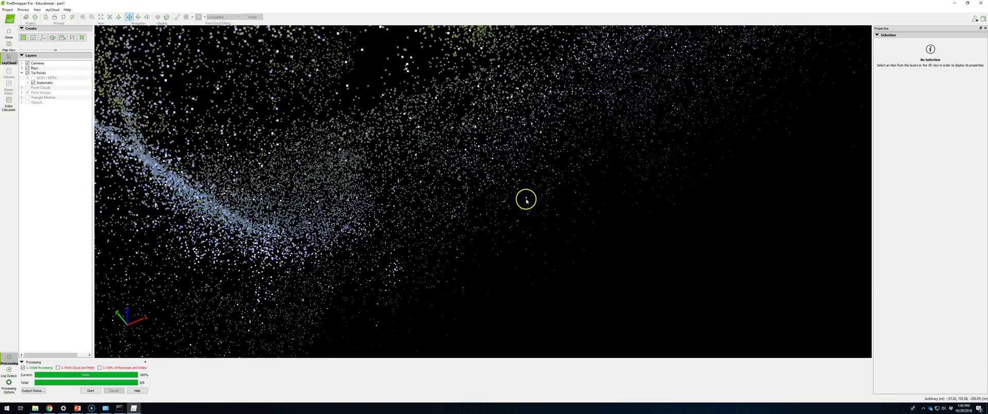
scroll(489, 187, "down", 2)
left_click_drag(448, 146, 476, 201)
left_click_drag(513, 223, 525, 148)
scroll(538, 152, "up", 2)
scroll(526, 148, "up", 1)
scroll(528, 152, "up", 2)
scroll(530, 159, "up", 1)
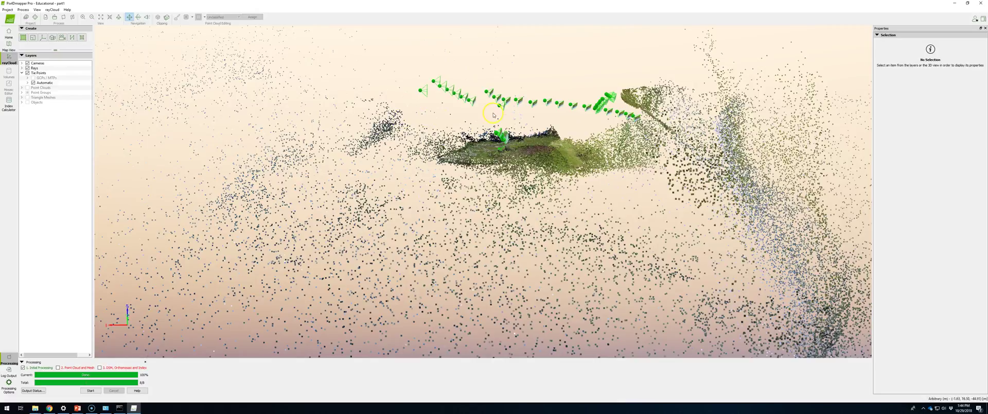
scroll(498, 123, "up", 3)
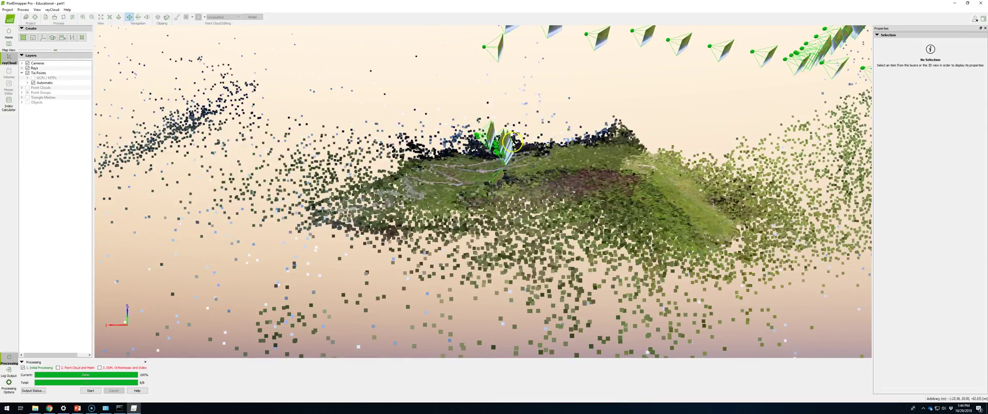
scroll(574, 202, "down", 2)
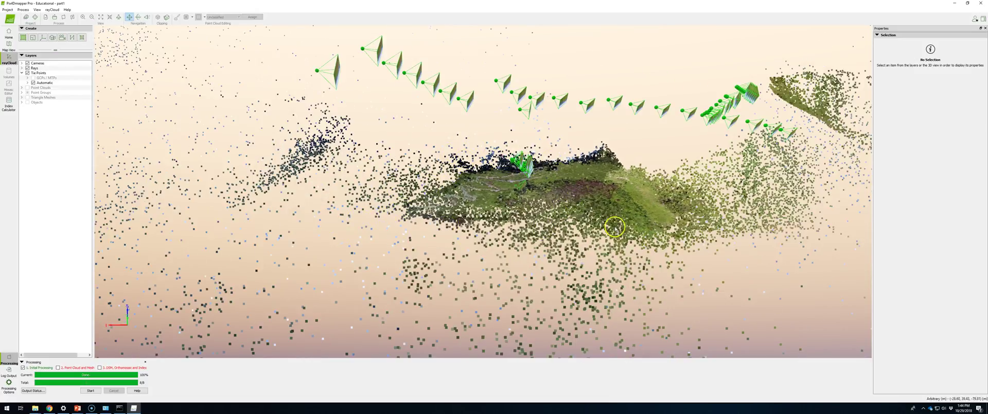
scroll(609, 194, "down", 5)
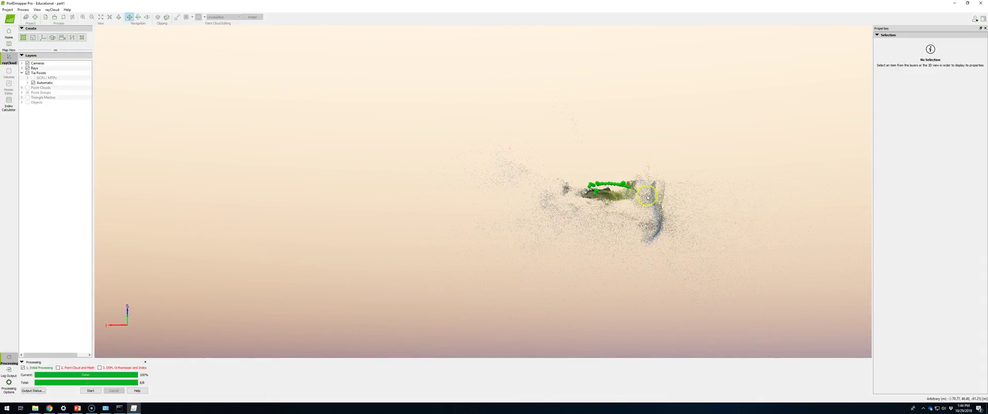
scroll(620, 184, "up", 5)
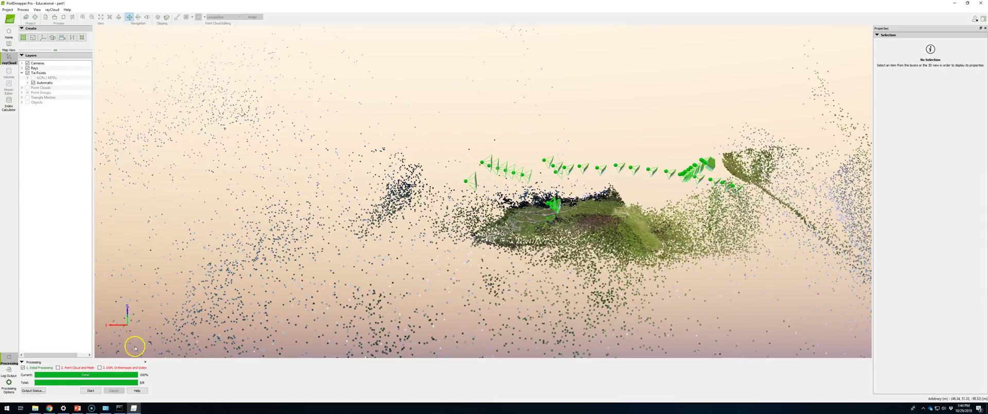
Check the project's map view, and return to the rayCloud.
left_click(8, 47)
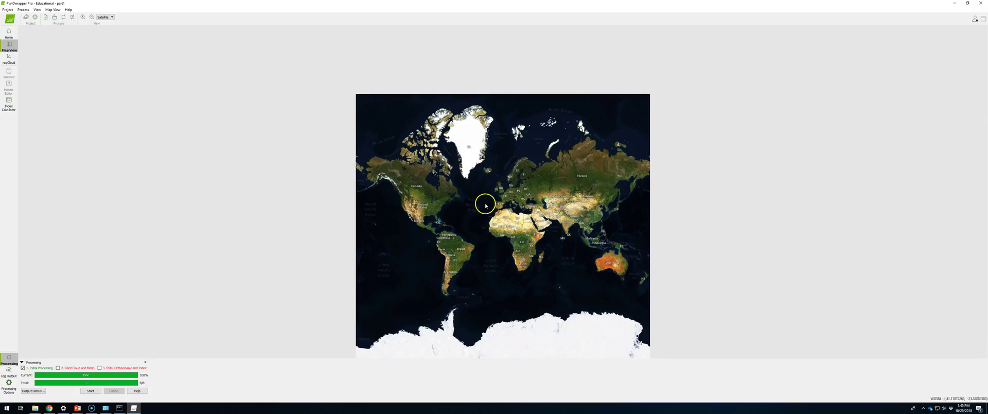
scroll(442, 220, "up", 1)
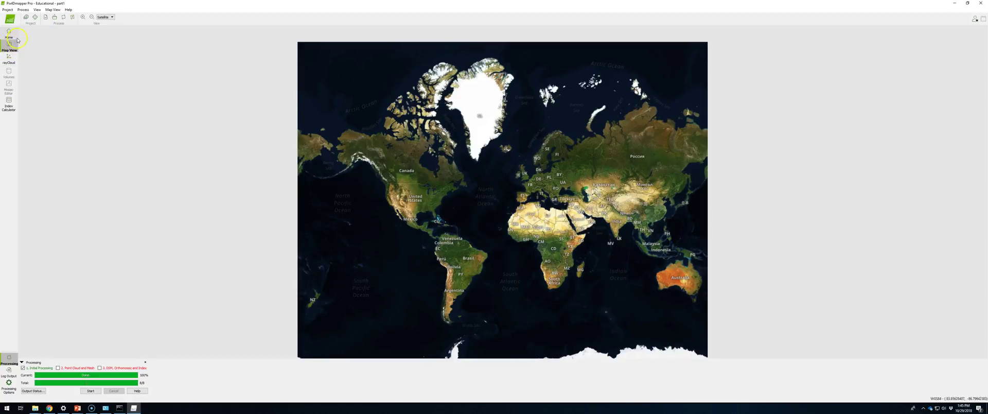
left_click(8, 57)
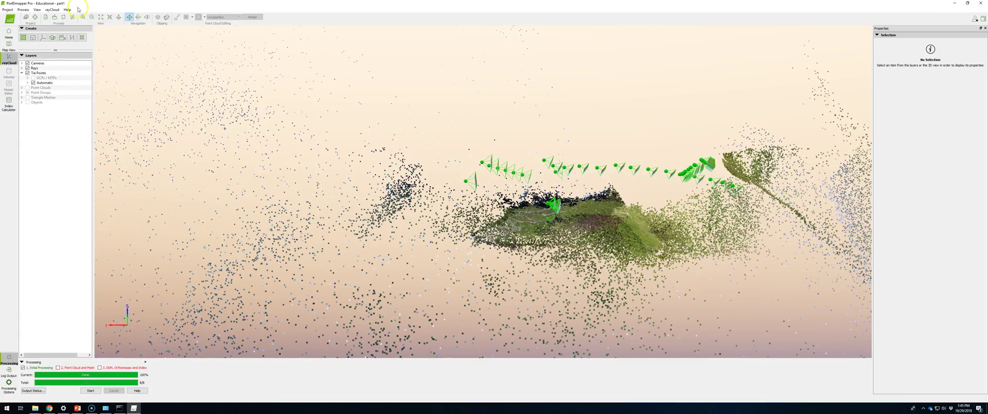
Try to outline a new processing area around the mountain's tie points, and remove it.
left_click(42, 11)
left_click(22, 11)
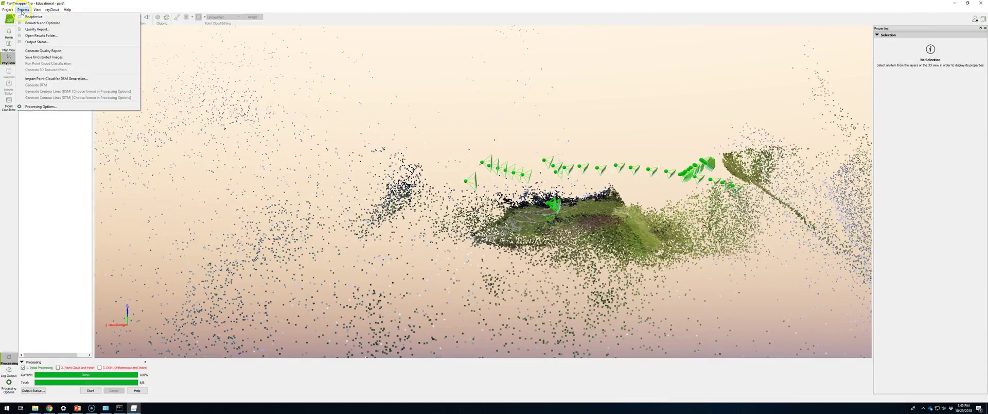
left_click(50, 10)
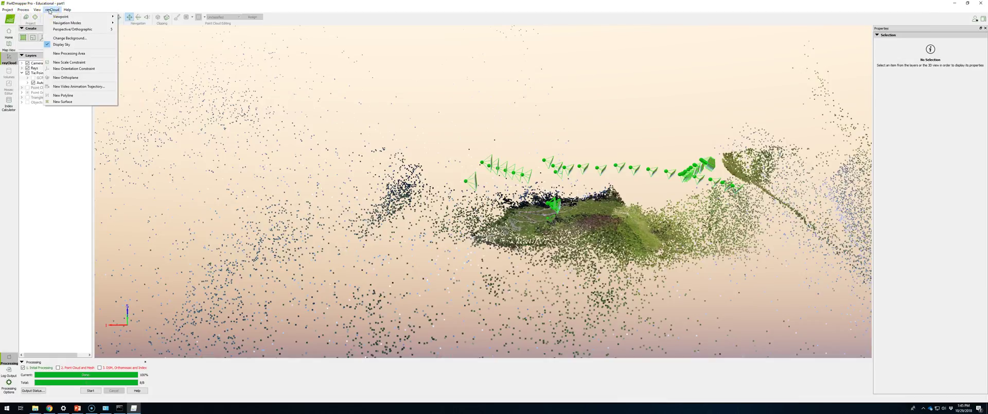
left_click(57, 53)
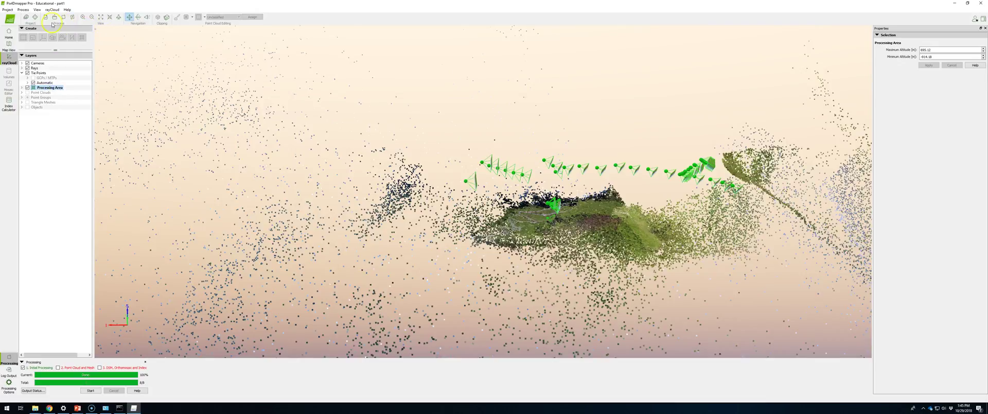
left_click(40, 10)
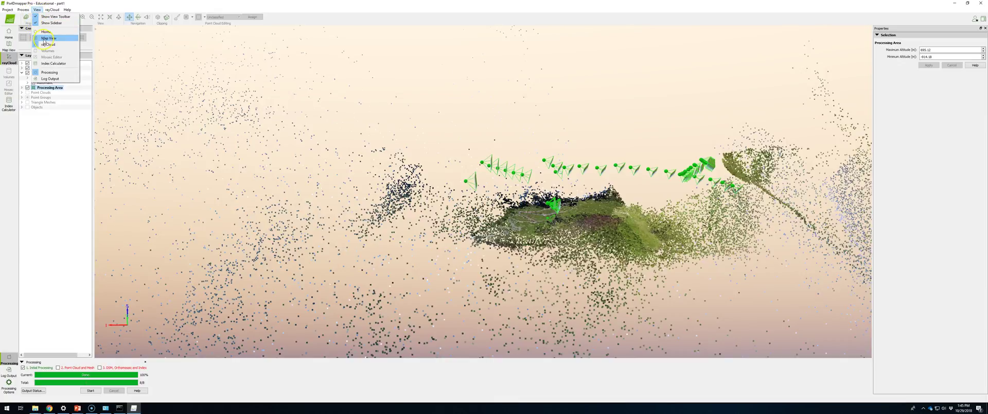
left_click(45, 39)
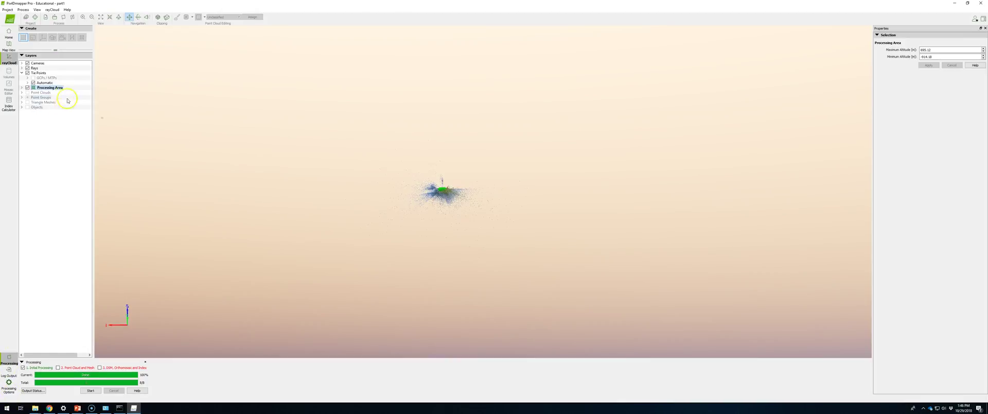
scroll(426, 213, "up", 10)
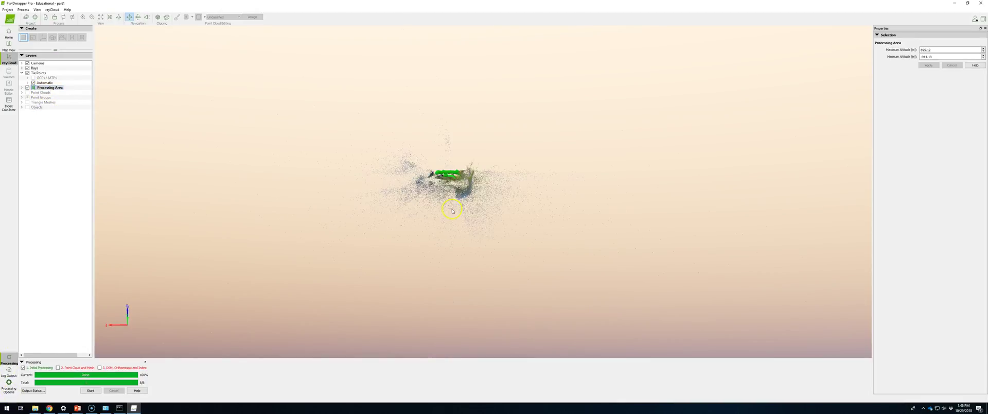
left_click_drag(439, 170, 401, 177)
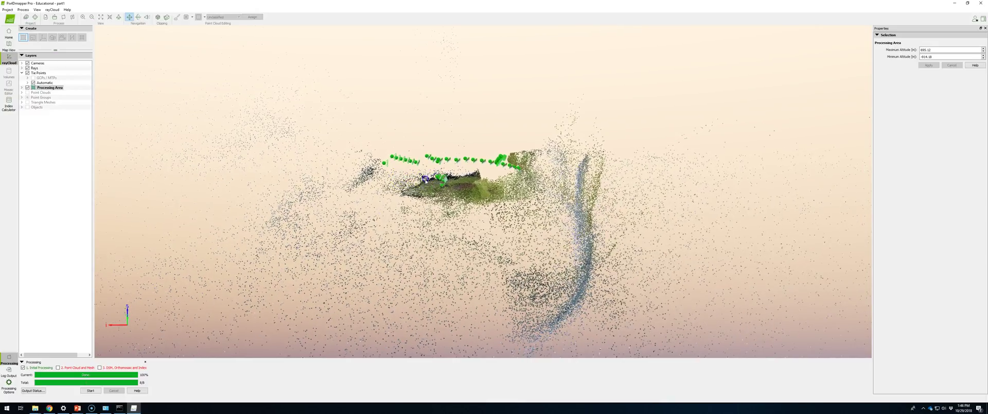
left_click_drag(405, 193, 409, 192)
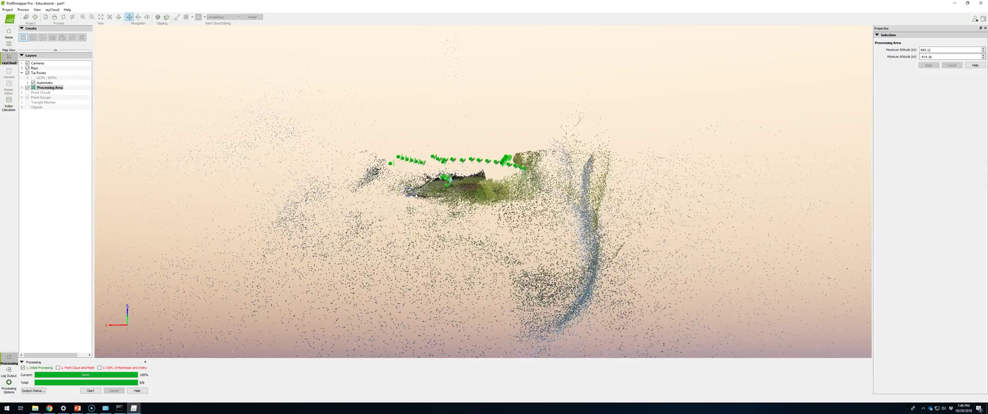
left_click(493, 198)
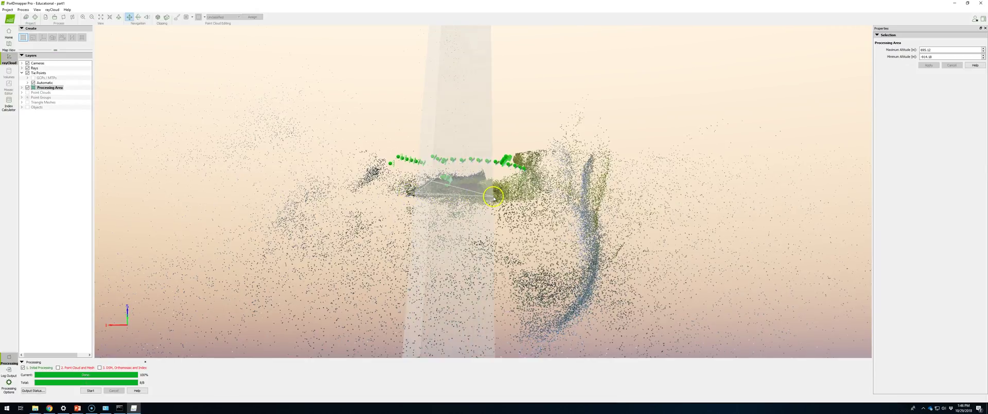
left_click(483, 175)
left_click(475, 183)
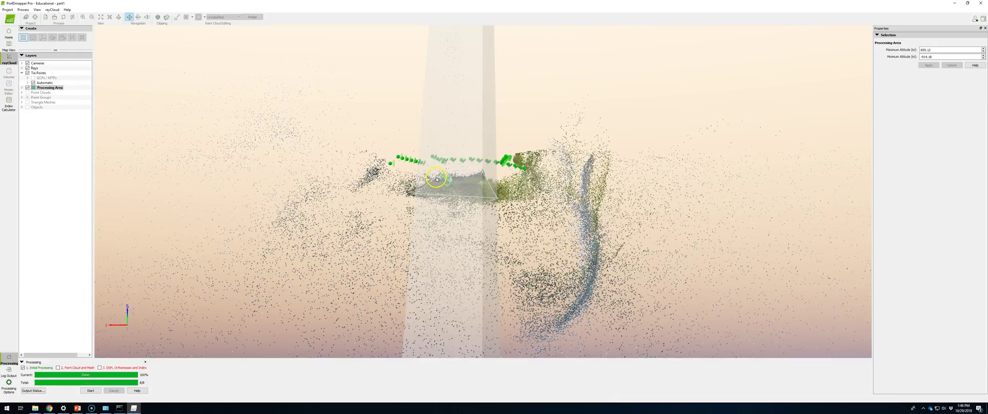
mouse_move(445, 185)
left_mouse_down()
mouse_move(441, 214)
mouse_move(457, 160)
mouse_move(430, 185)
left_mouse_up()
key("Delete")
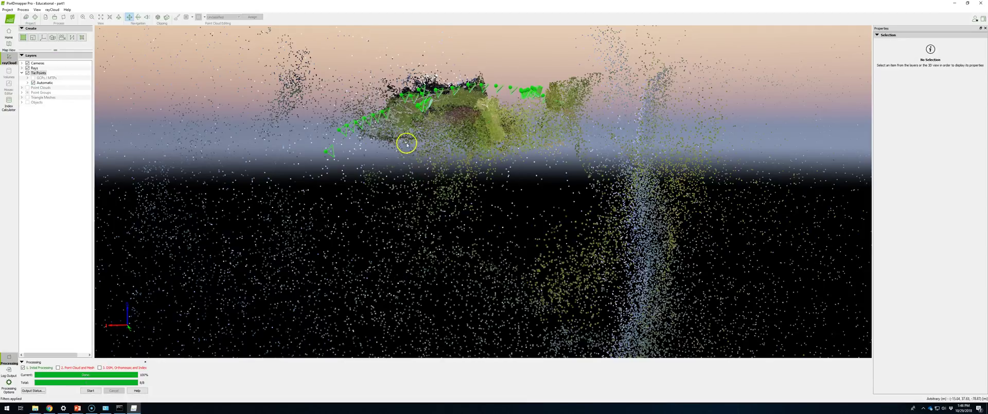
Try again to draw a processing area around the mountain's tie points.
scroll(435, 128, "up", 1)
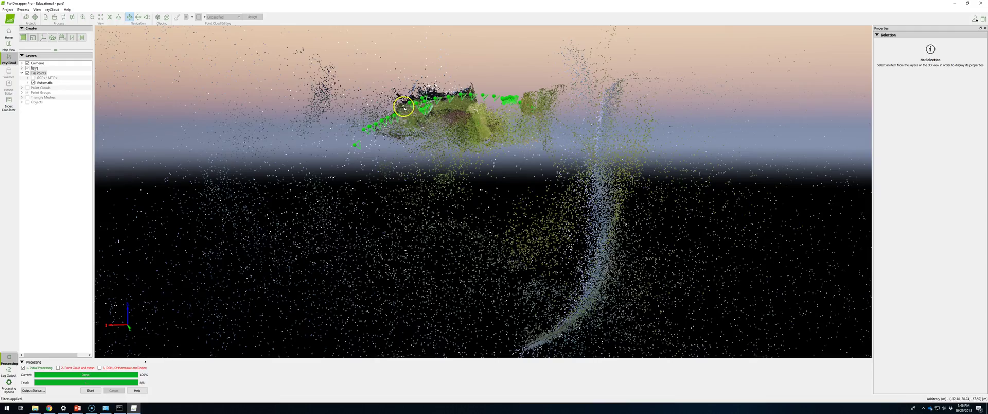
scroll(404, 104, "up", 4)
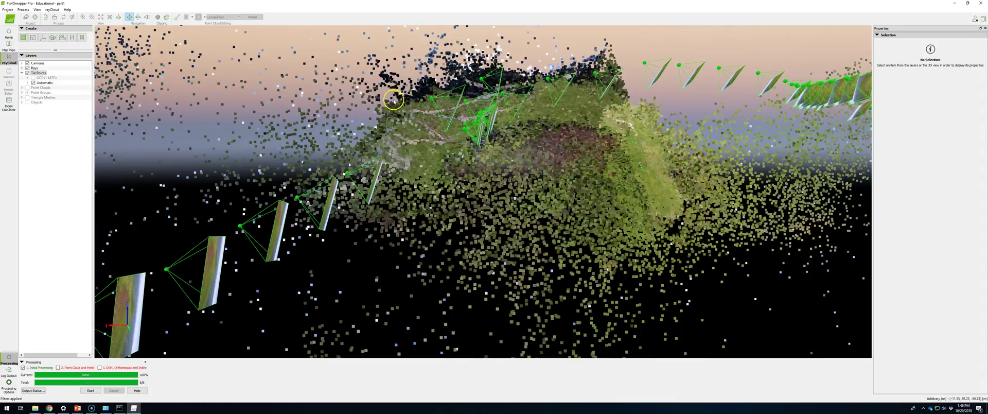
left_click(387, 101)
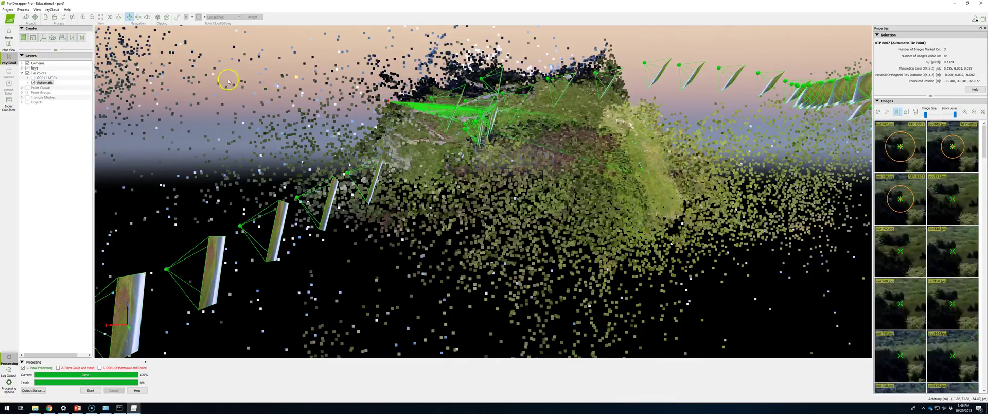
left_click(37, 73)
left_click(24, 37)
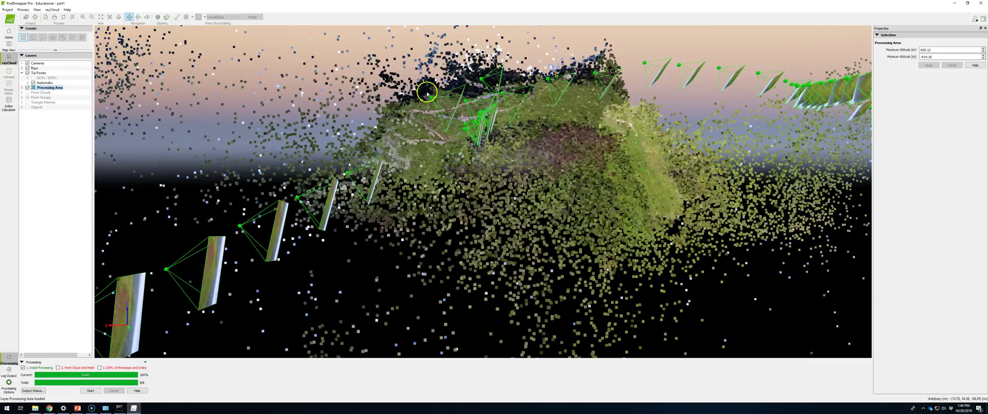
mouse_move(426, 88)
left_mouse_down()
mouse_move(438, 82)
mouse_move(420, 88)
mouse_move(439, 93)
left_mouse_up()
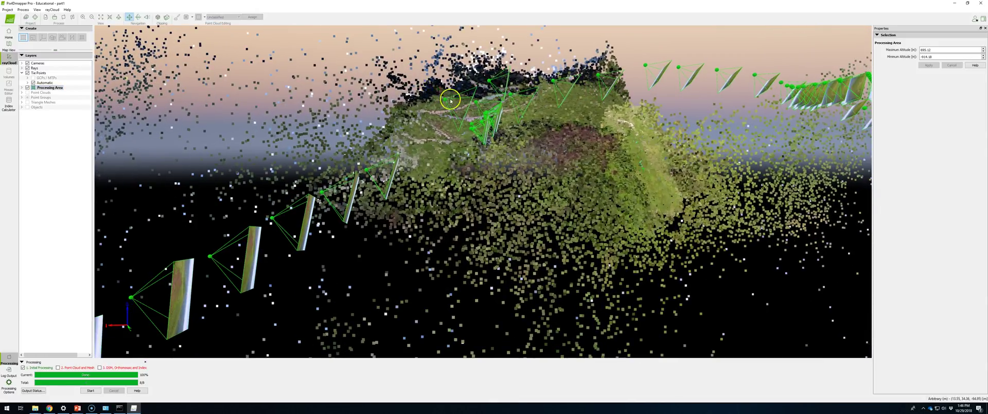
left_click(555, 194)
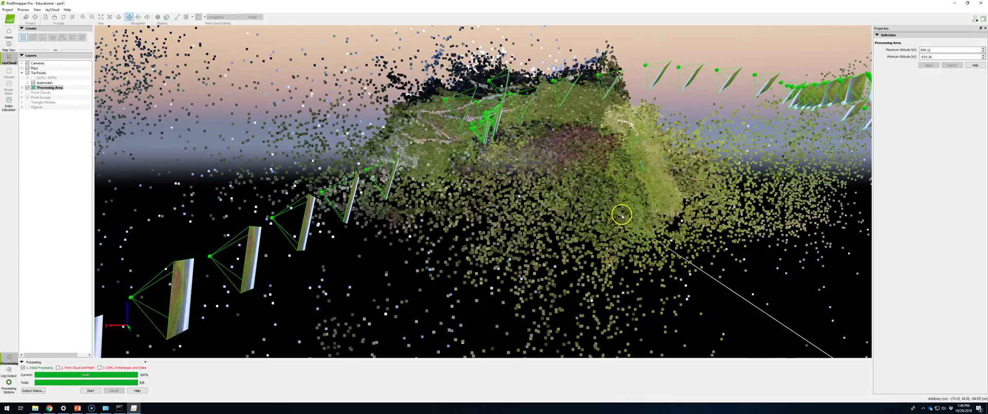
left_click_drag(637, 133, 468, 132)
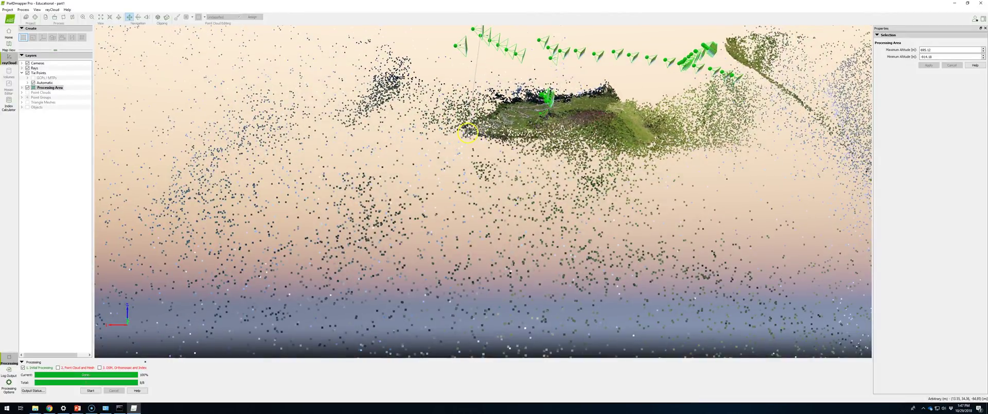
left_click_drag(676, 132, 596, 110)
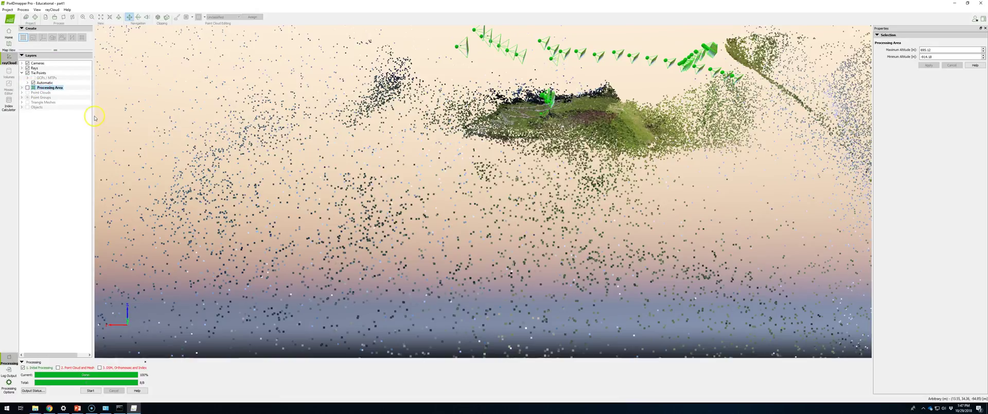
Enable only the Point Cloud and Mesh stage, accept its processing options after reviewing them, and start processing.
left_click(22, 368)
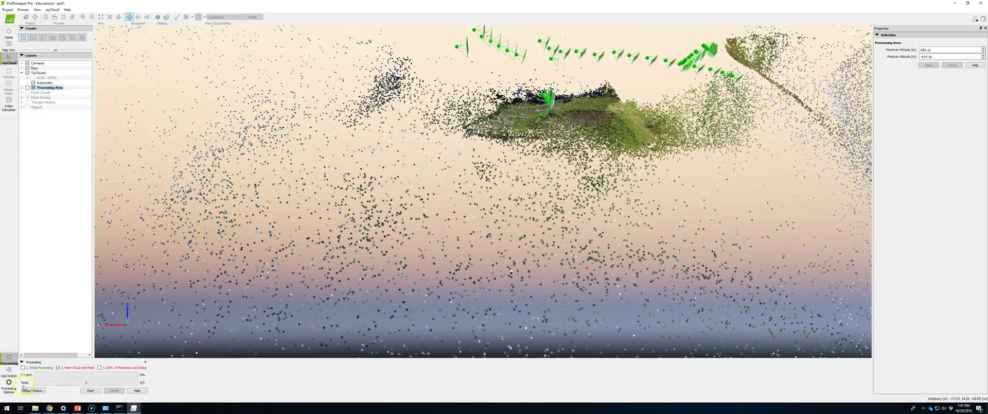
left_click(7, 383)
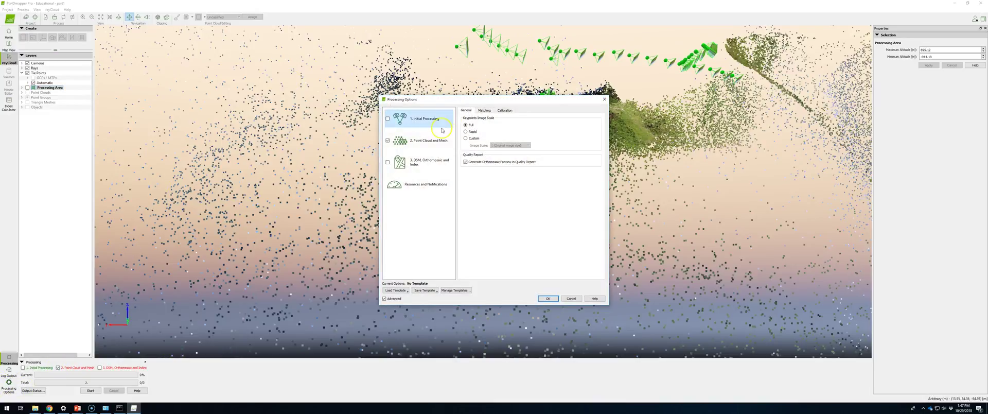
left_click(422, 141)
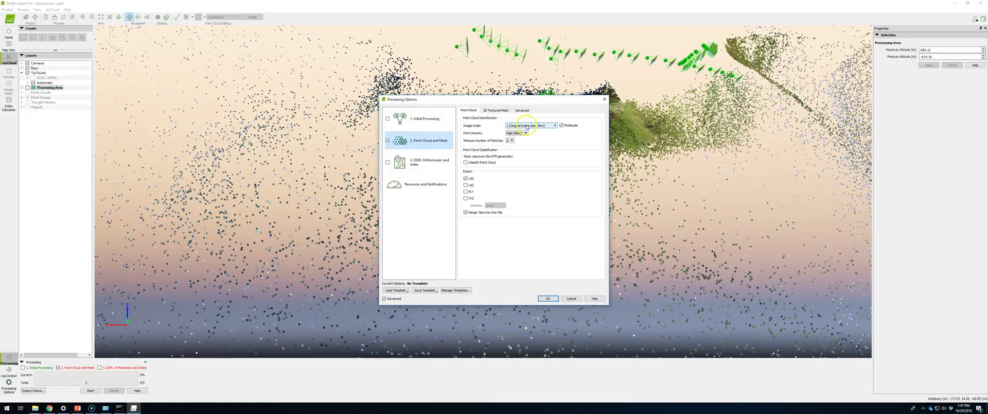
left_click(495, 110)
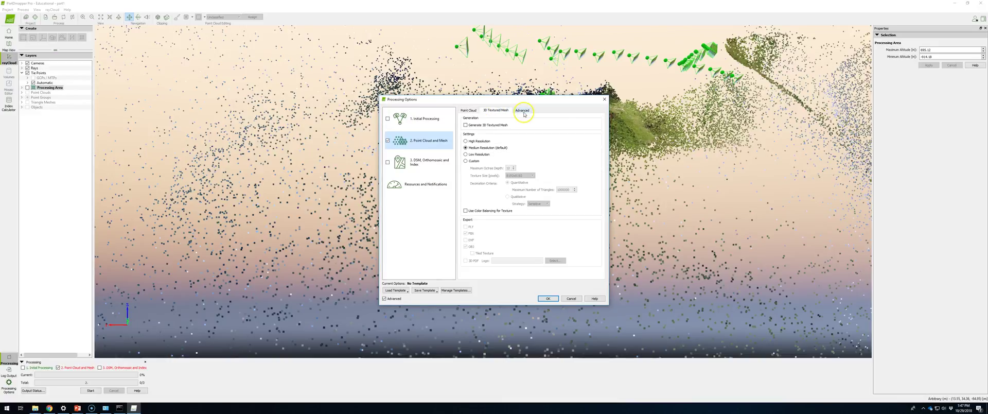
left_click(520, 110)
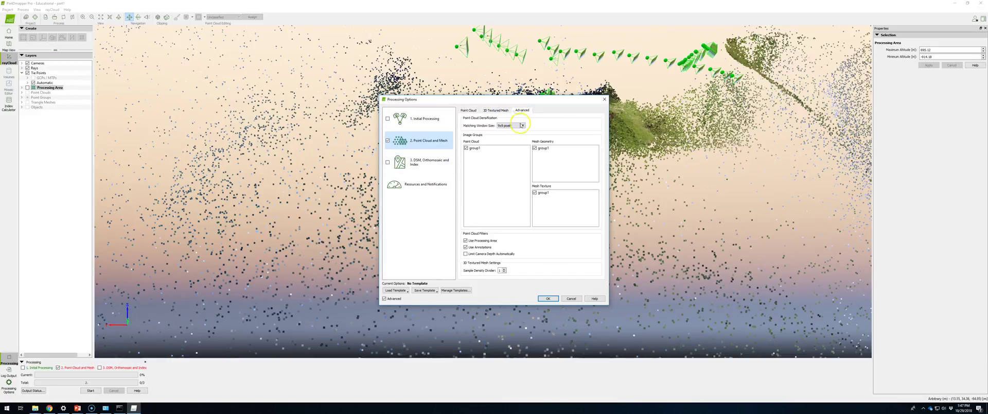
left_click(466, 111)
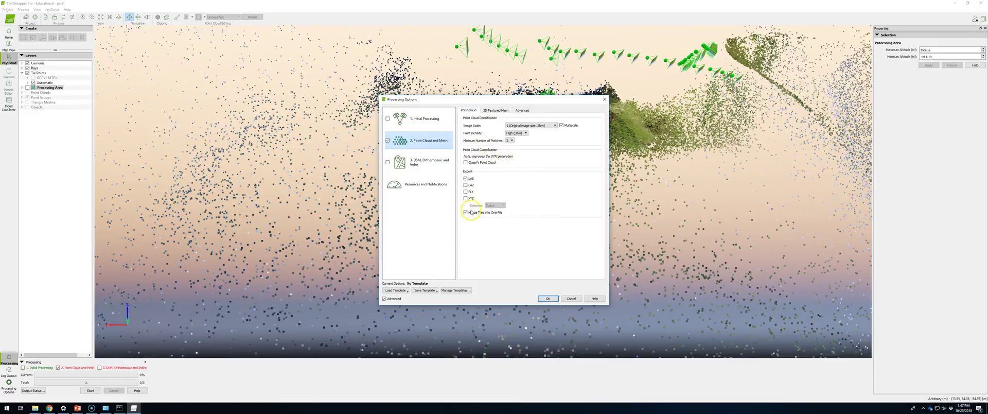
left_click(548, 298)
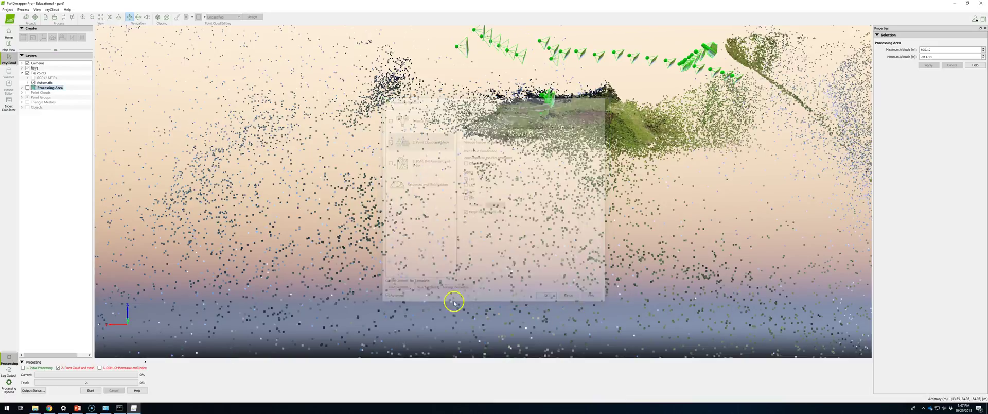
left_click(84, 391)
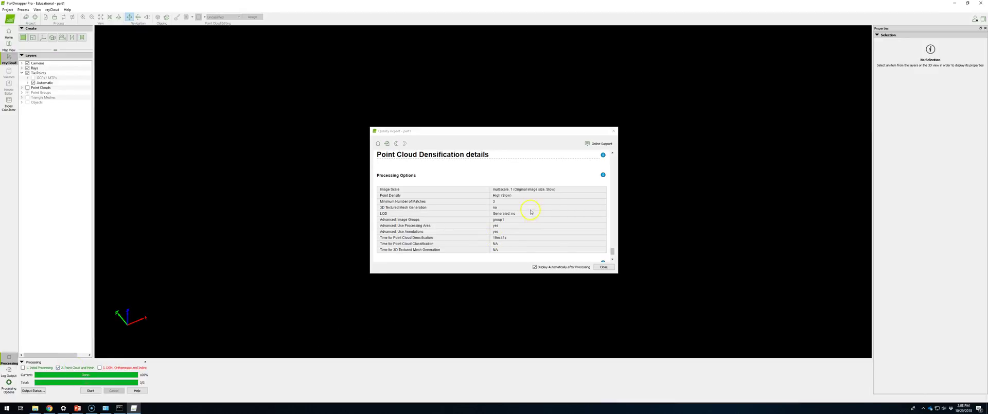
Read the point cloud densification results in the quality report, including the number of 3D densified points, and close the report.
scroll(506, 213, "down", 2)
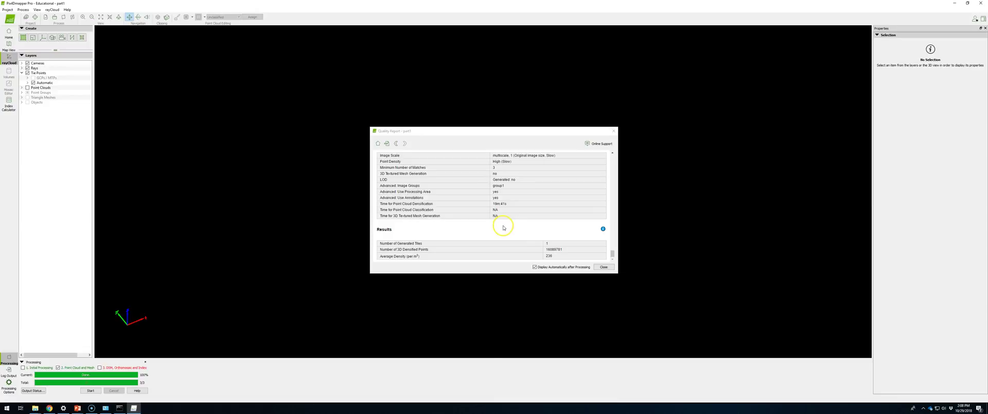
left_click(556, 250)
left_click_drag(550, 249, 549, 249)
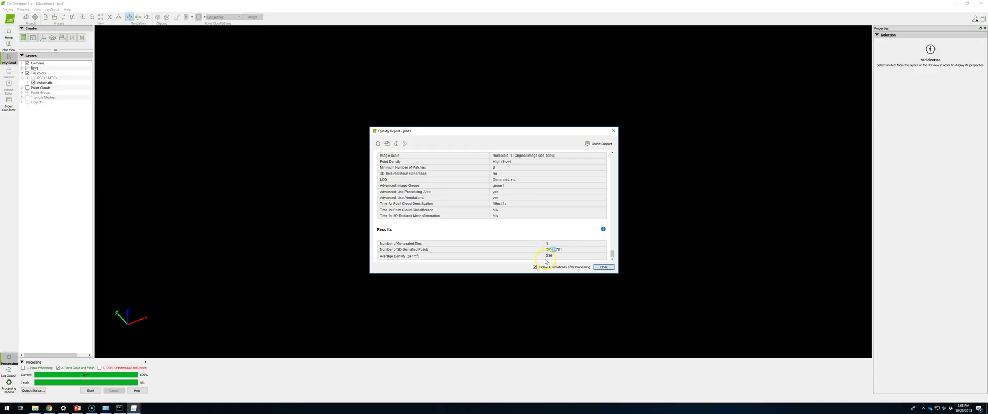
left_click(603, 266)
Launch CloudCompare from the installed applications.
left_click(7, 407)
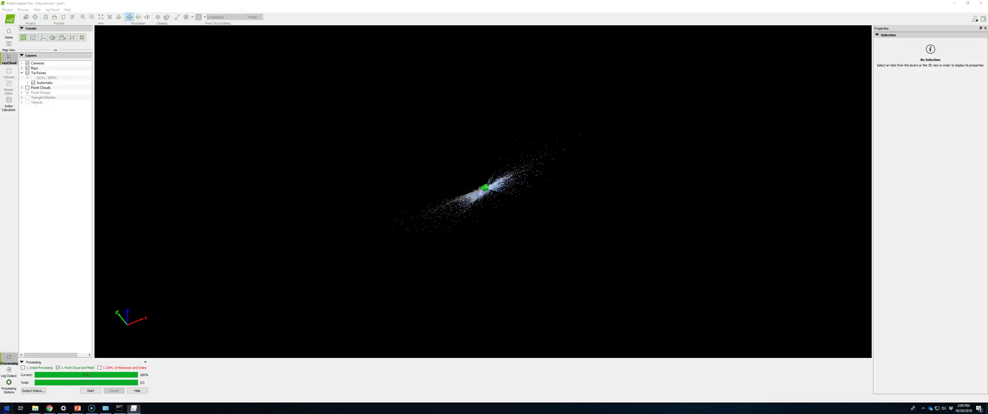
scroll(65, 287, "down", 5)
scroll(66, 287, "up", 8)
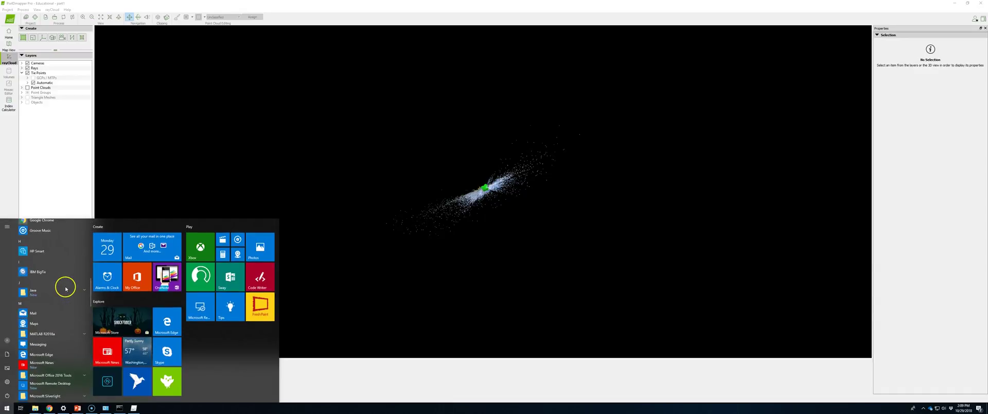
scroll(61, 288, "up", 5)
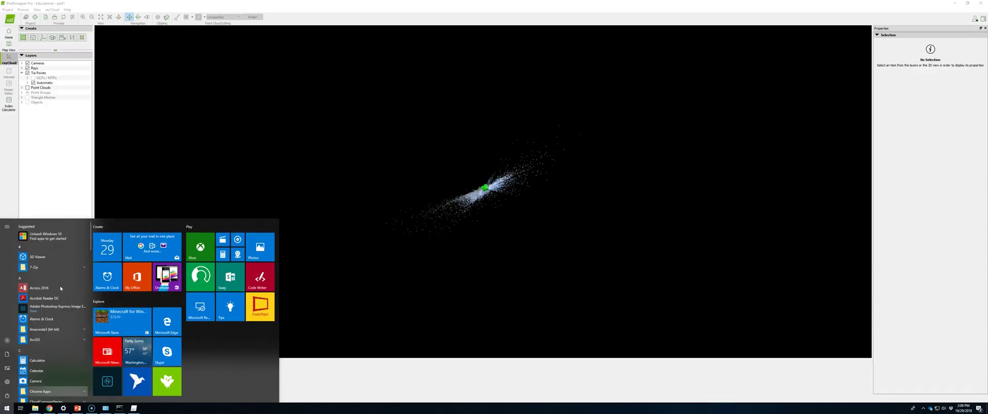
left_click(47, 401)
scroll(68, 325, "down", 3)
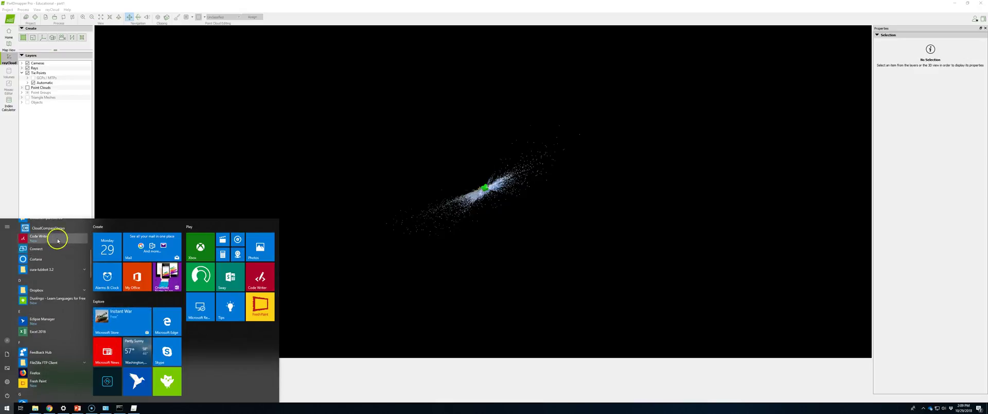
key("Escape")
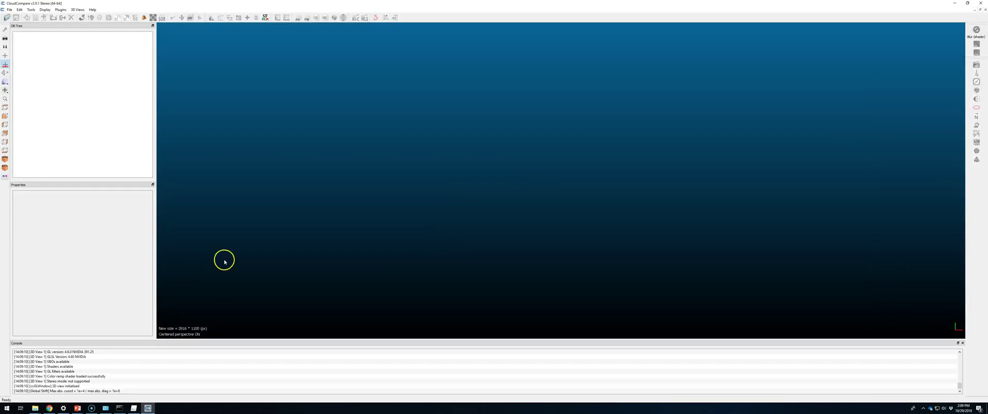
In File Explorer, browse from the Youtube to 3D Model Test folder to part1 > 2_densification > point_cloud.
left_click(35, 408)
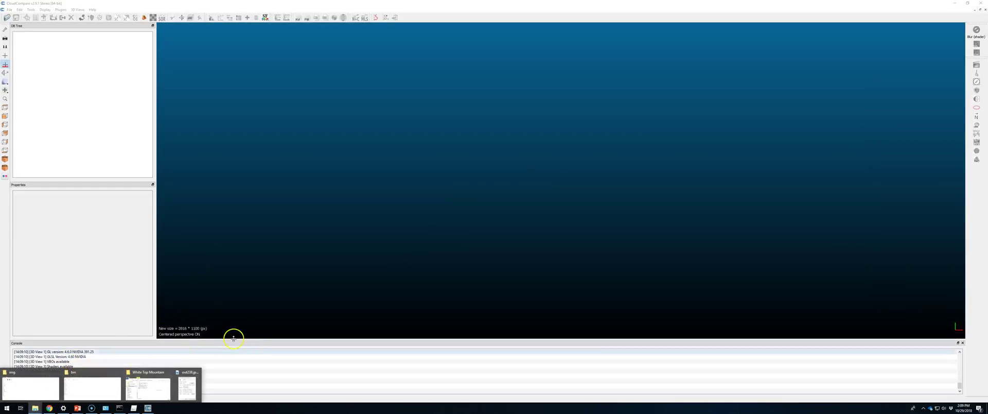
left_click(148, 387)
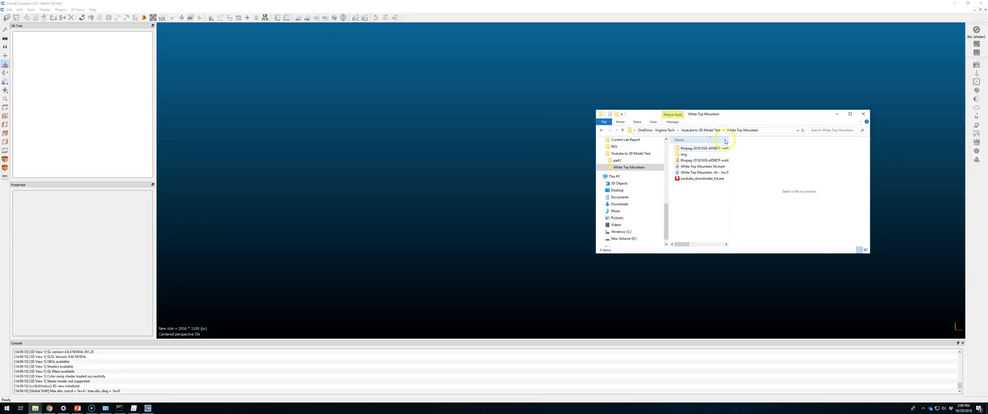
left_click(704, 130)
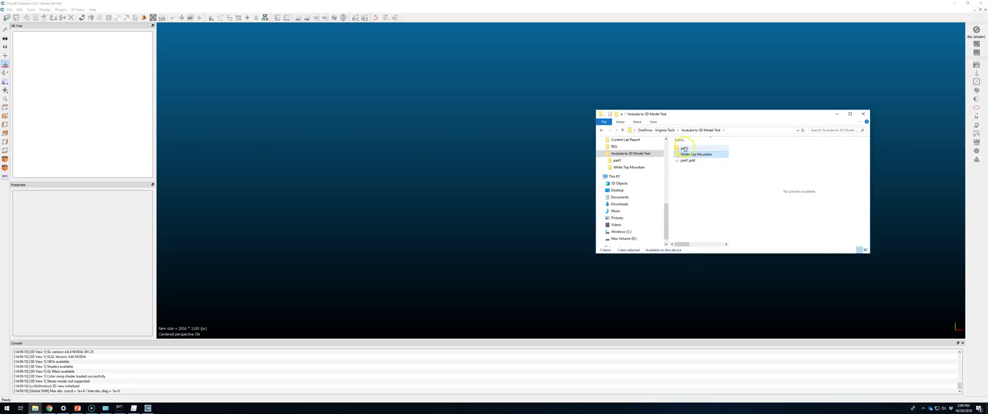
double_click(685, 149)
left_click(690, 155)
double_click(691, 155)
double_click(693, 148)
left_click(694, 150)
Load part1_group1_densified_point_cloud.las into CloudCompare, accepting the LAS import options as set.
left_click_drag(729, 166, 791, 167)
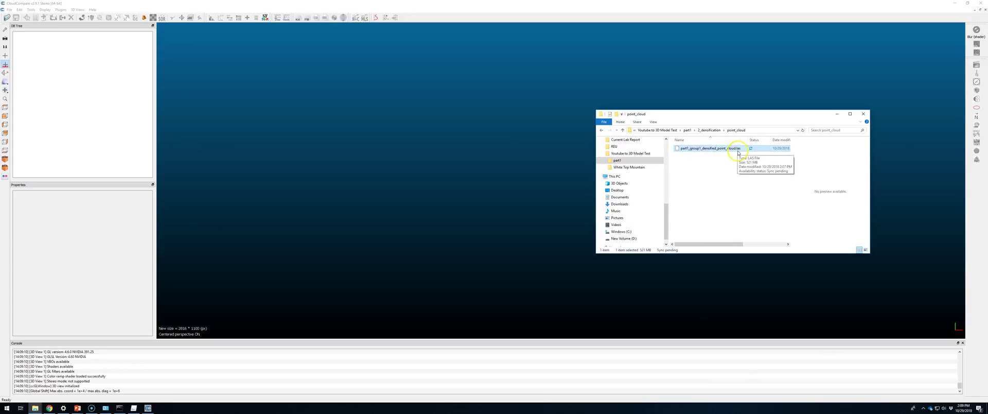
left_click_drag(731, 150, 468, 172)
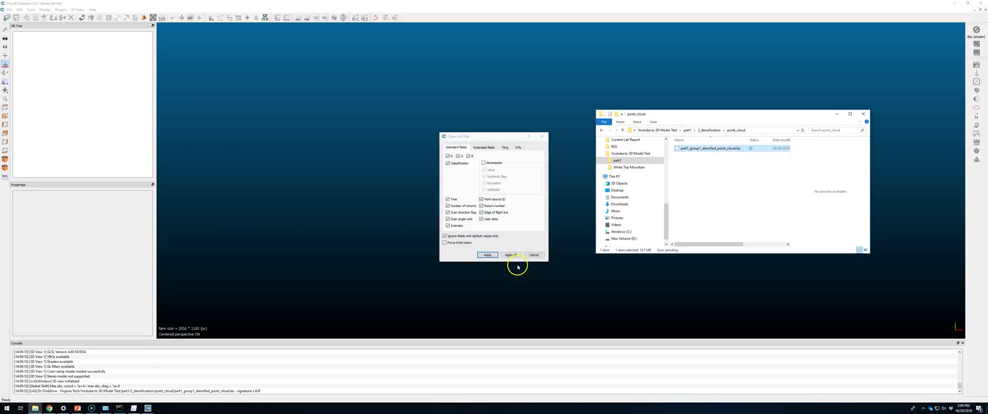
left_click(487, 253)
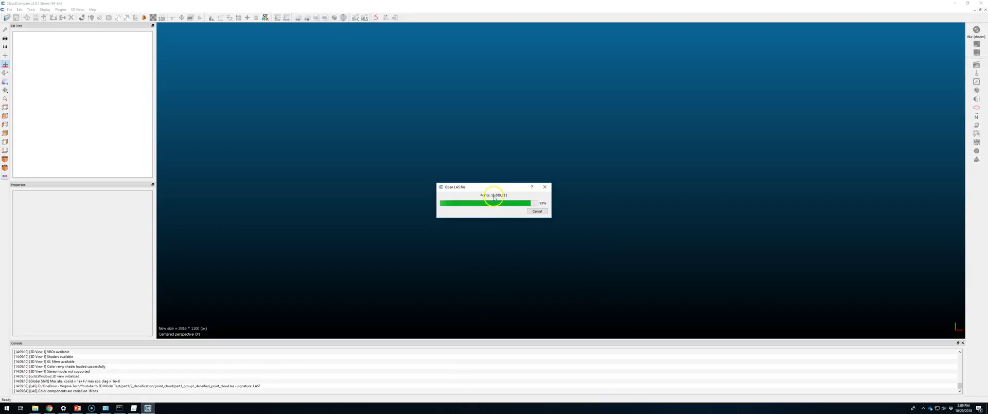
Examine the densified point cloud of the mountain and the stray points around it from several angles and distances.
scroll(510, 211, "up", 2)
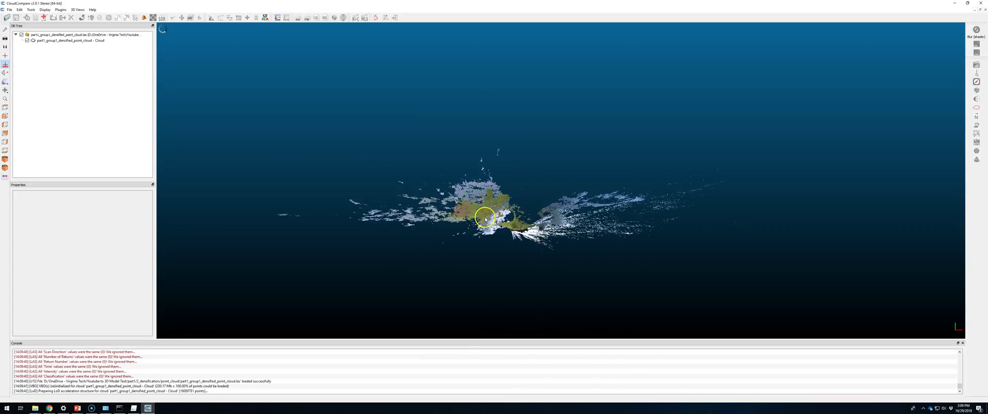
right_click_drag(513, 230, 586, 246)
scroll(729, 216, "up", 5)
left_click_drag(729, 216, 651, 294)
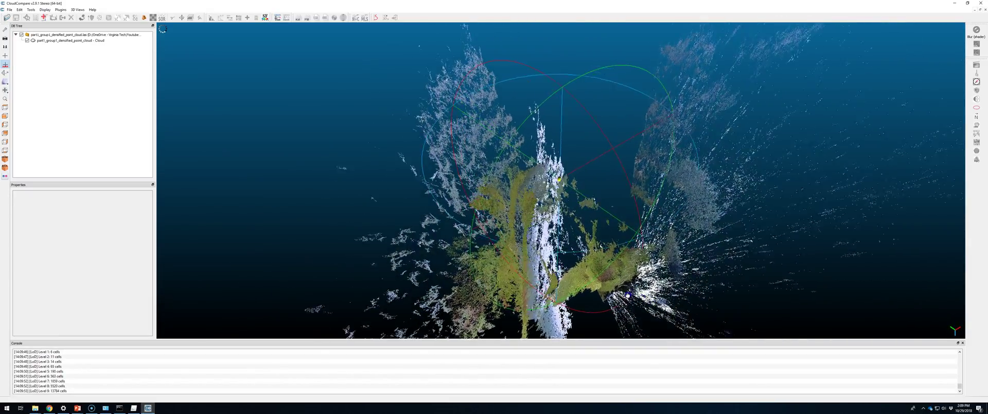
scroll(592, 273, "up", 3)
right_click_drag(592, 273, 516, 212)
left_click_drag(461, 199, 659, 163)
scroll(480, 234, "up", 2)
scroll(479, 234, "up", 2)
right_click_drag(477, 238, 514, 208)
scroll(515, 211, "up", 3)
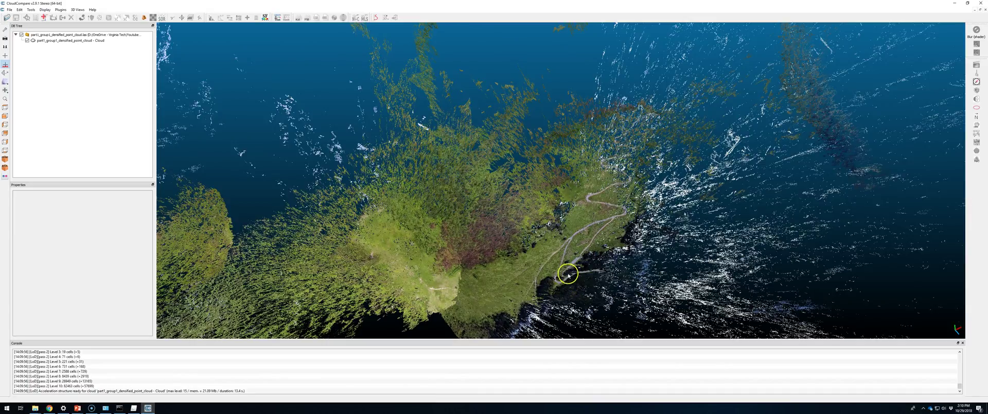
scroll(499, 275, "down", 5)
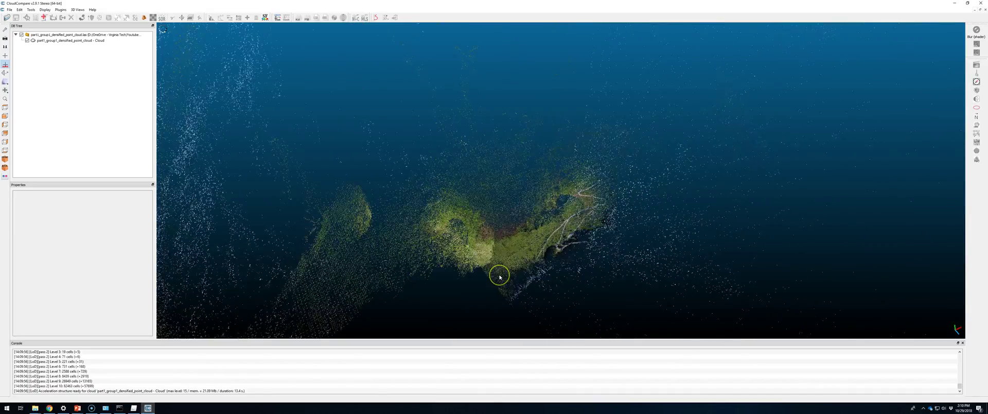
scroll(499, 276, "up", 3)
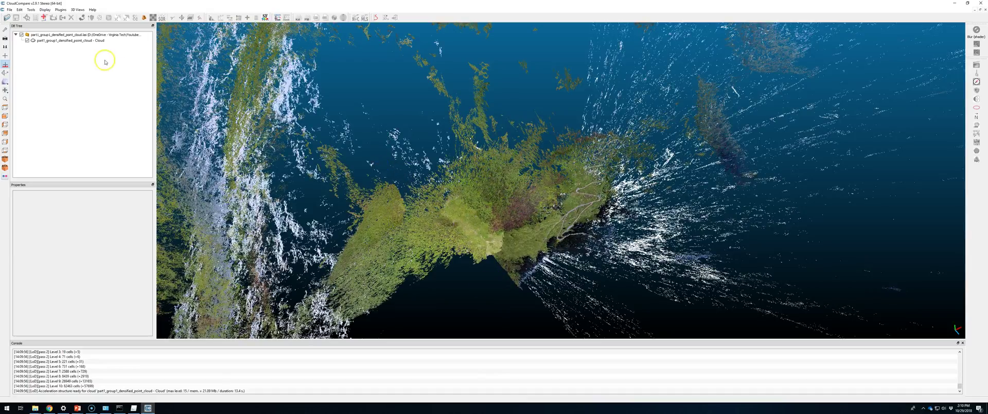
left_click(75, 40)
left_click(197, 17)
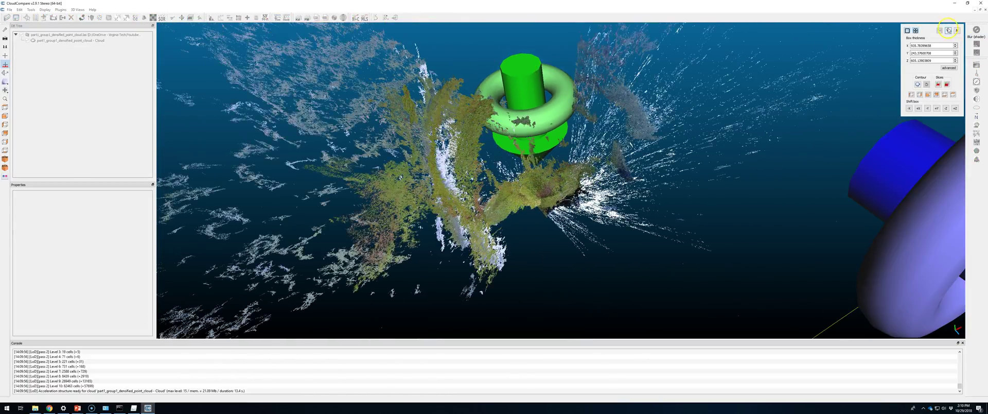
left_click(956, 30)
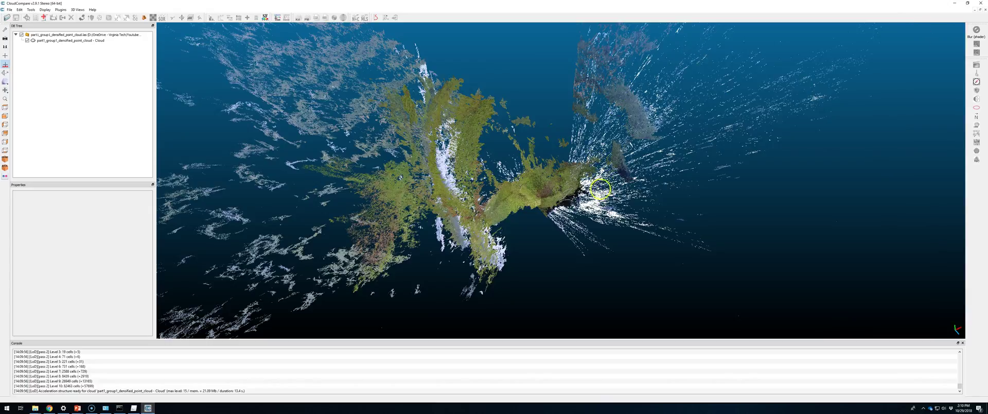
Segment the densified point cloud with a polygon around the central mountain, keep the points inside, and hide the remaining cloud.
left_click(93, 41)
left_click(172, 18)
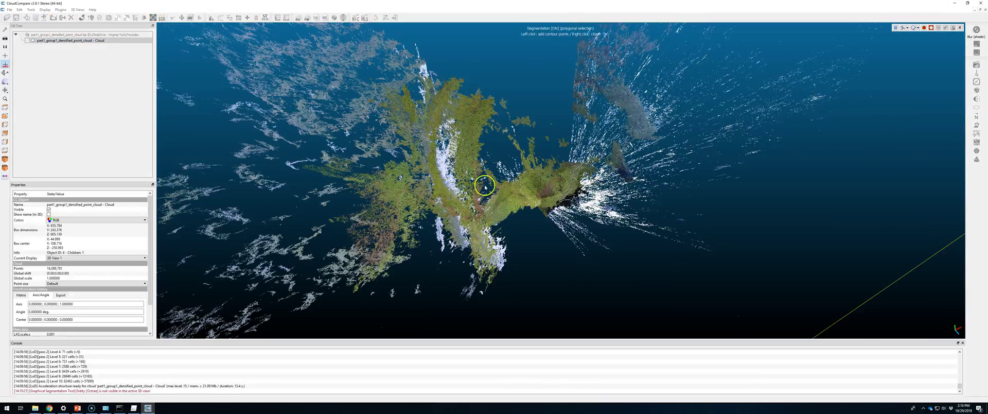
left_click(461, 225)
left_click(482, 186)
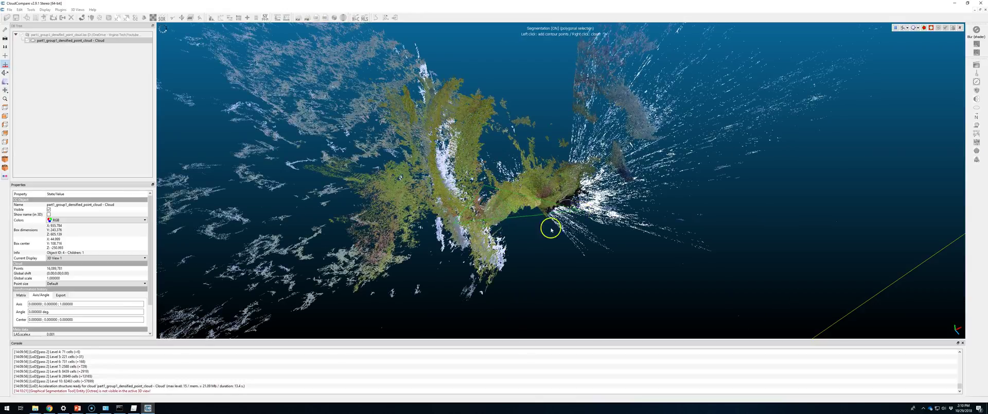
left_click(554, 226)
left_click(597, 191)
left_click(588, 153)
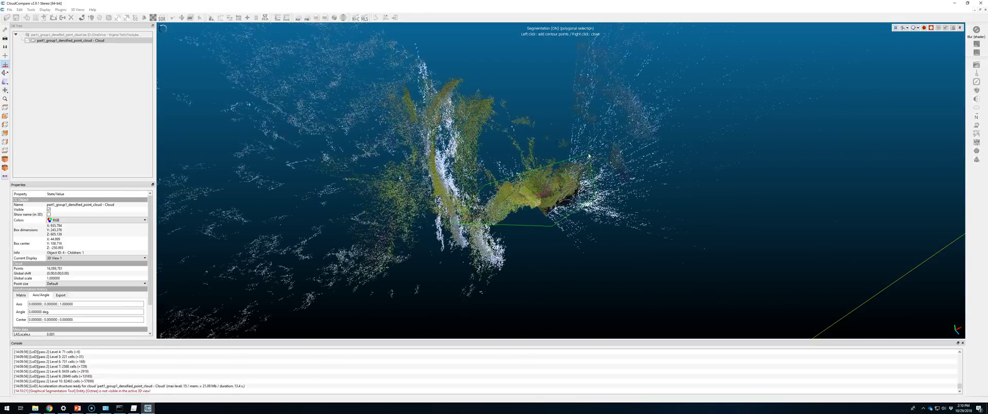
left_click(521, 154)
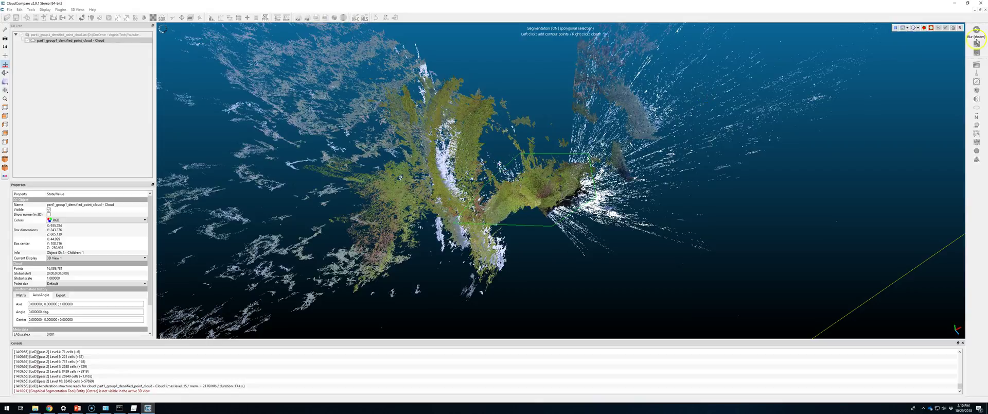
left_click(923, 27)
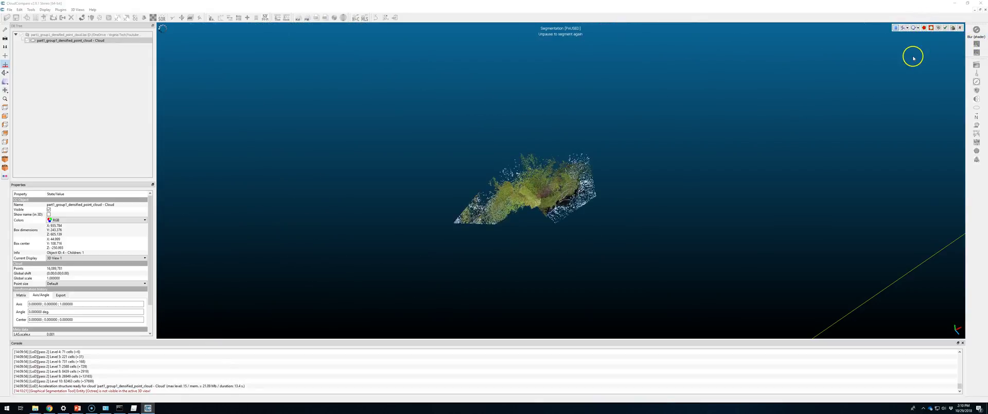
left_click(945, 28)
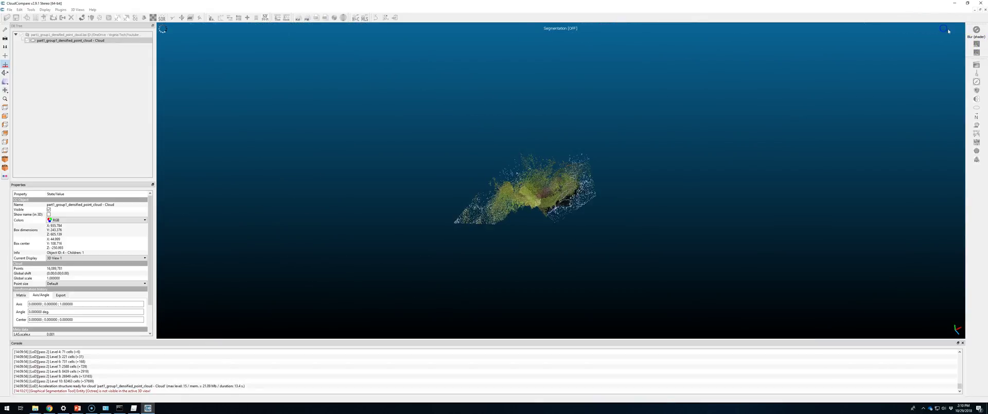
left_click(26, 40)
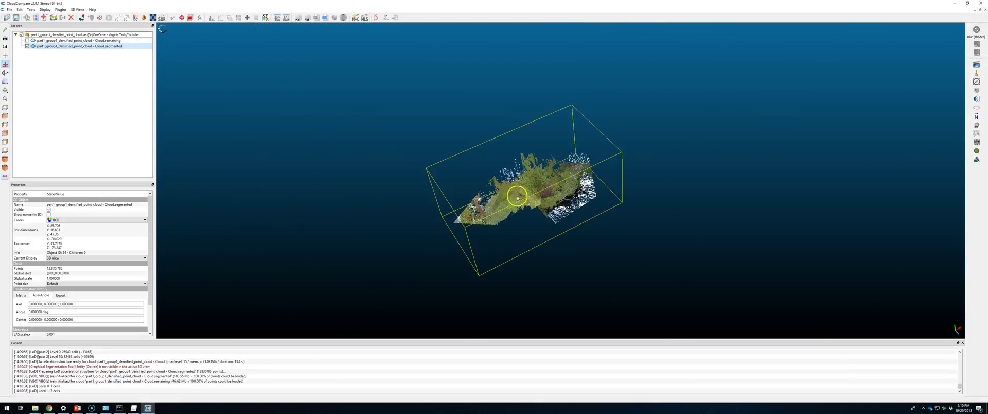
Segment the cropped mountain cloud from the side, outlining the stray clusters floating above the ridge and removing the points inside.
scroll(528, 196, "up", 5)
left_click_drag(528, 196, 592, 165)
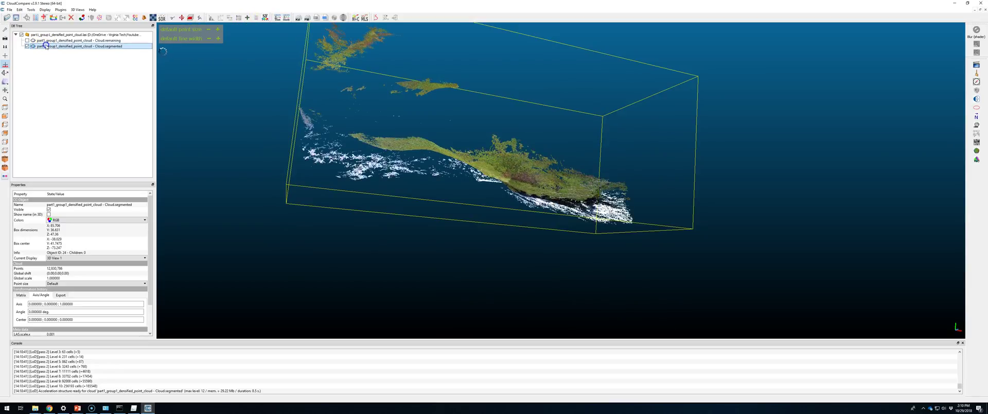
left_click(169, 18)
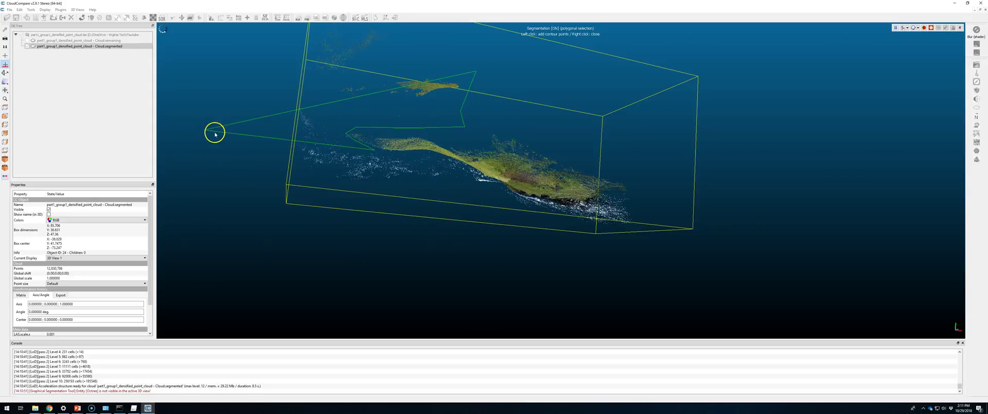
left_click(239, 136)
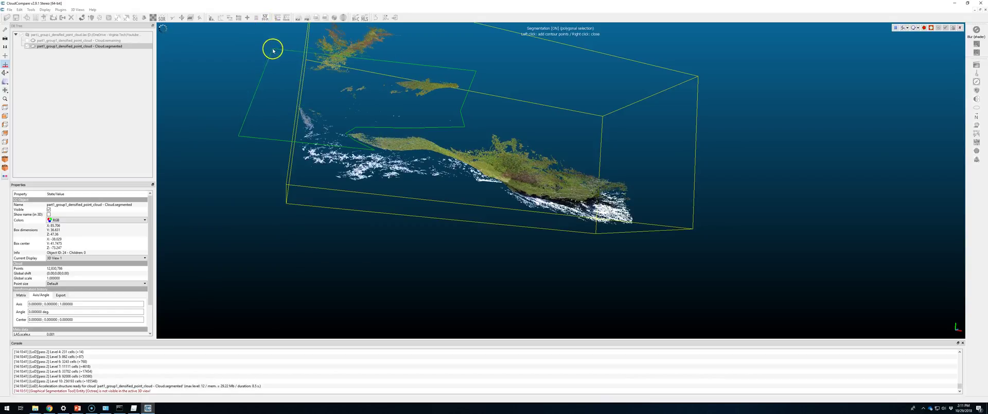
left_click(316, 29)
left_click(386, 23)
right_click(392, 32)
left_click(931, 29)
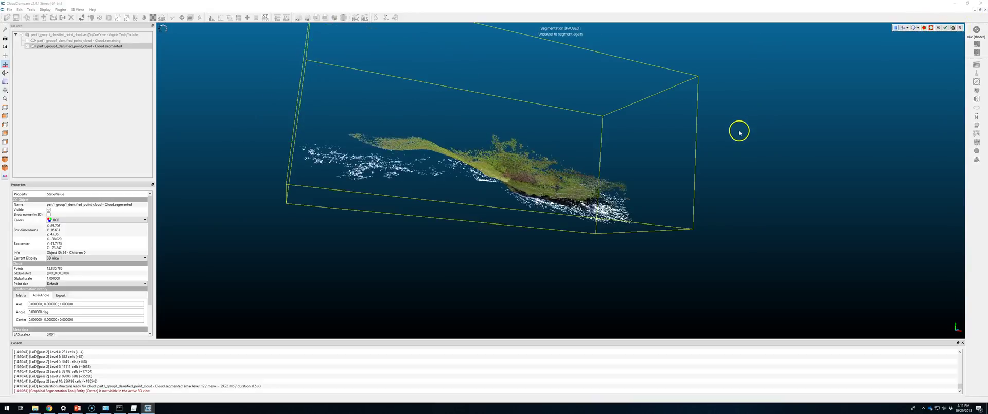
Outline the few leftover stray points high above the mountain and segment them out.
scroll(541, 151, "down", 3)
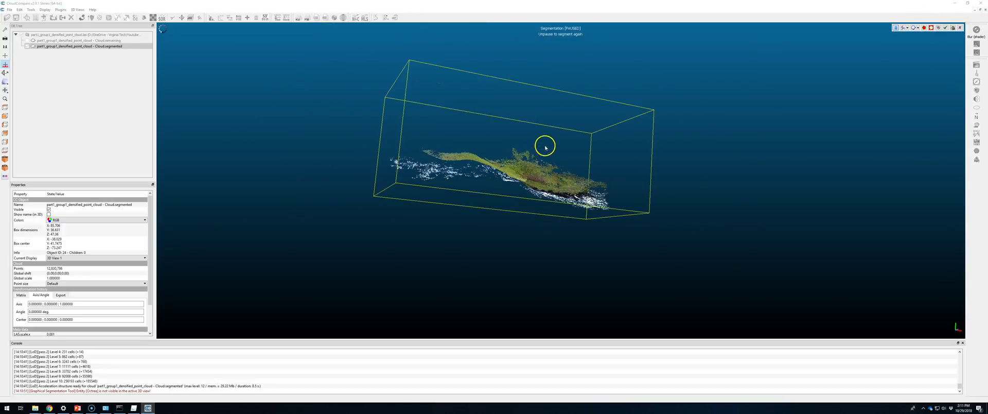
left_click(895, 28)
left_click(404, 115)
left_click(489, 104)
left_click(457, 53)
right_click(597, 56)
left_click(932, 29)
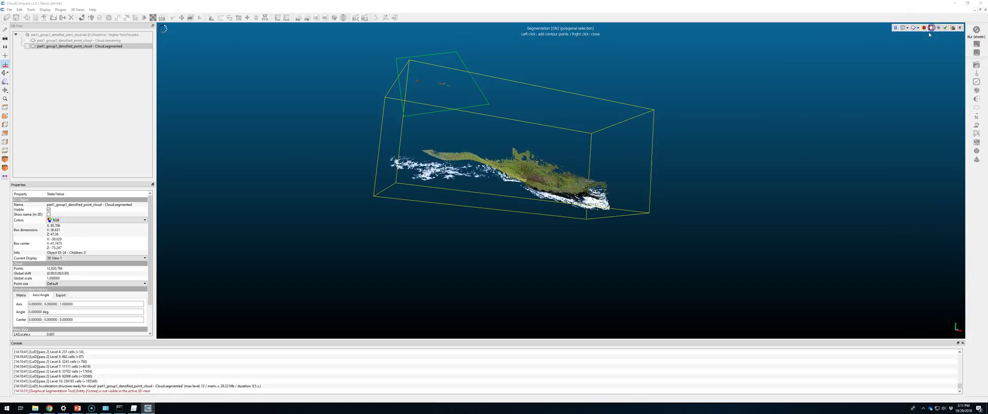
Outline the scattered white points beneath the mountain's long thin ridge with a polygon and segment them out.
left_click(896, 28)
left_click(387, 135)
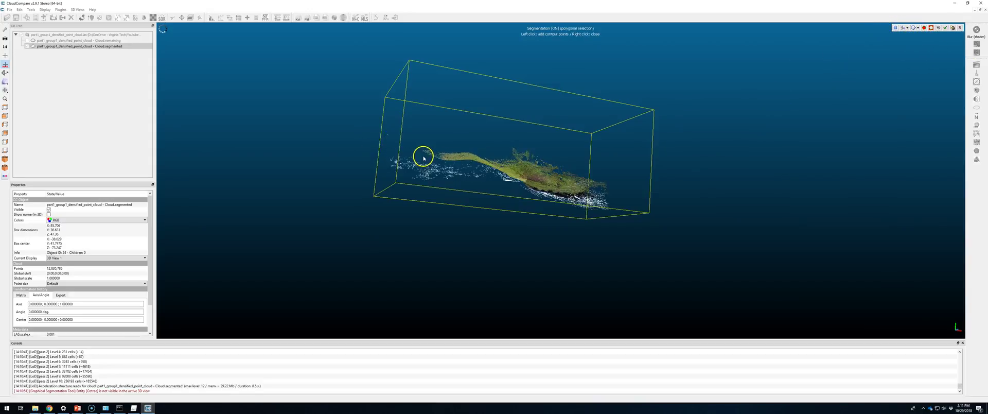
left_click(452, 161)
left_click(484, 176)
left_click(486, 194)
right_click(458, 204)
left_click(408, 205)
left_click(364, 153)
left_click(366, 134)
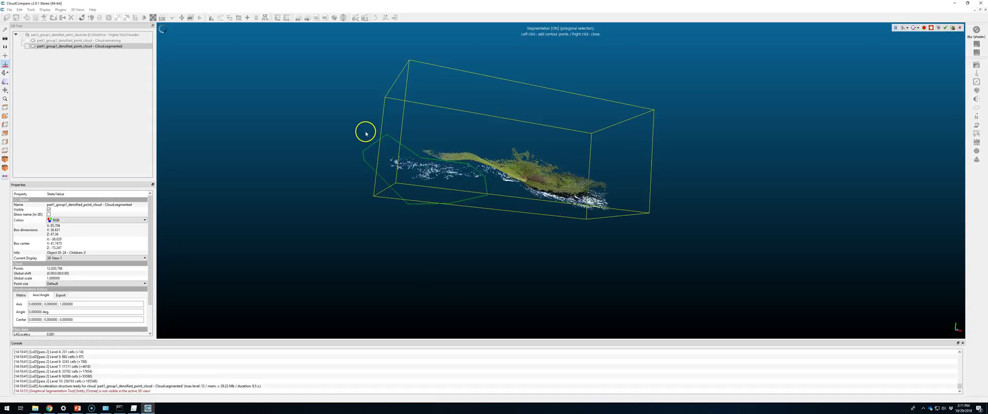
left_click(930, 28)
From a closer, lower angle, outline the white stray points still under the middle of the ridge and segment them out.
scroll(535, 172, "up", 8)
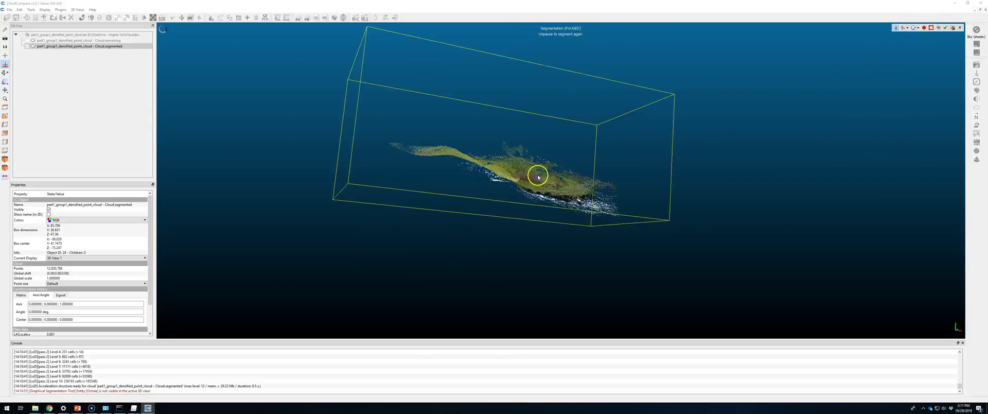
left_click_drag(586, 253, 355, 146)
left_click(895, 27)
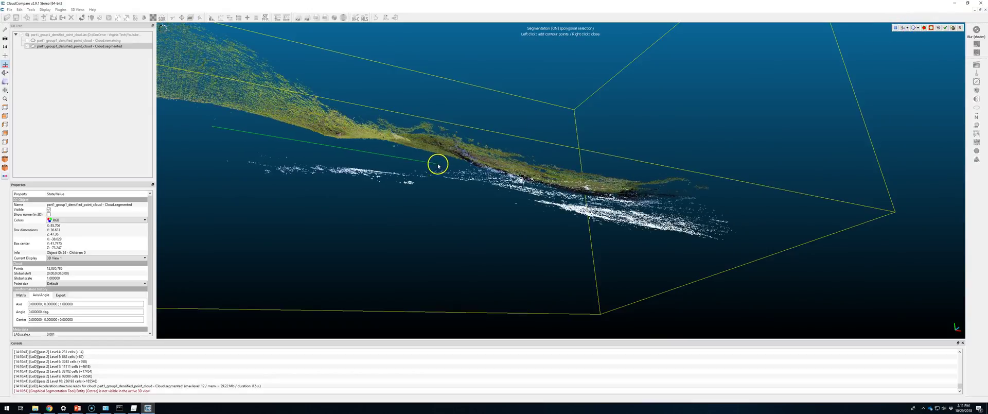
left_click(487, 216)
left_click(263, 216)
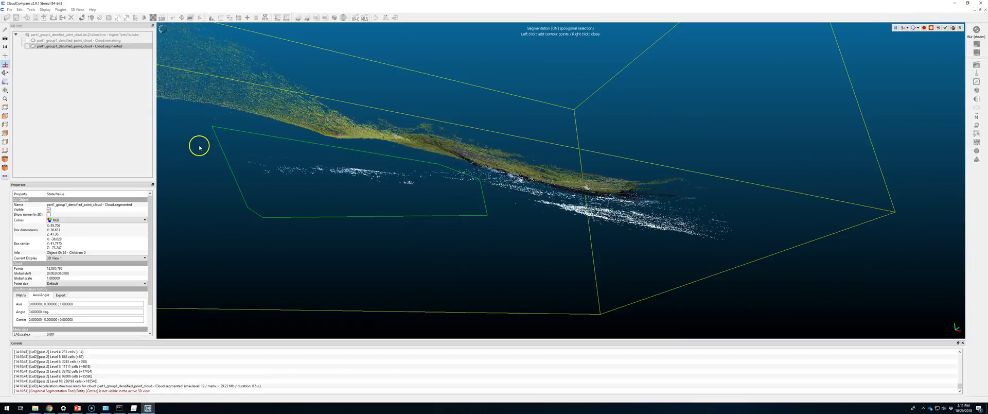
left_click(932, 28)
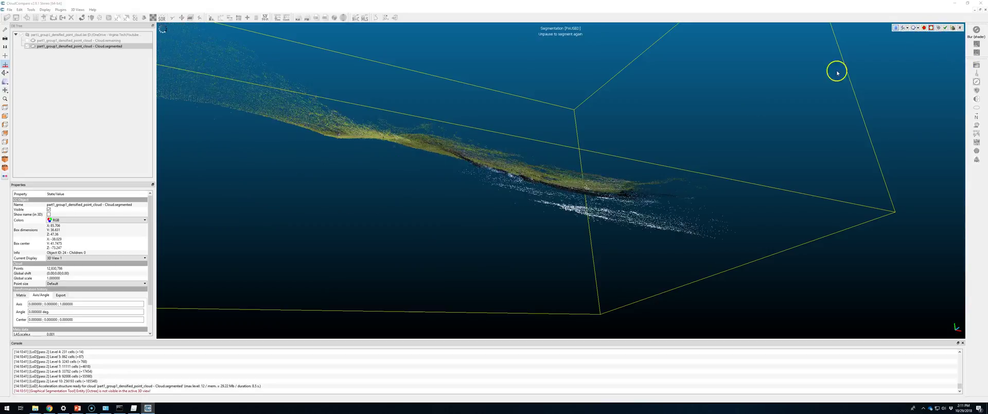
Outline the dense white streaks under the mountain's lower end, following its underside closely, and segment them out.
left_click_drag(589, 251, 626, 242)
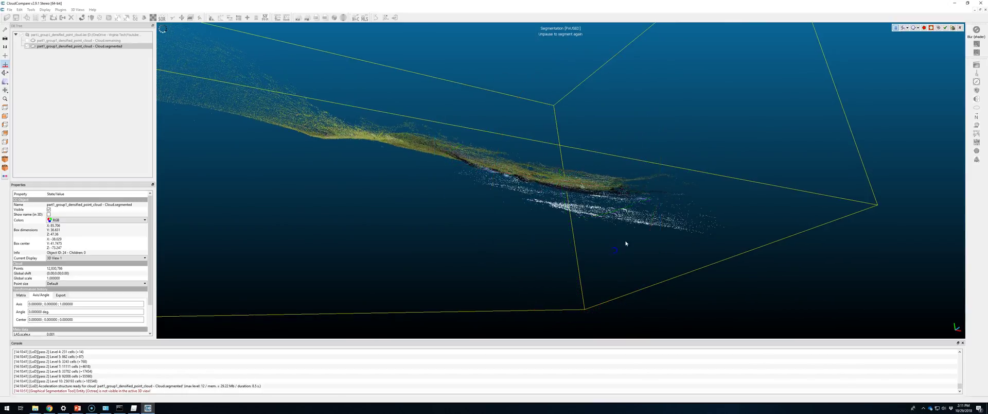
left_click(909, 26)
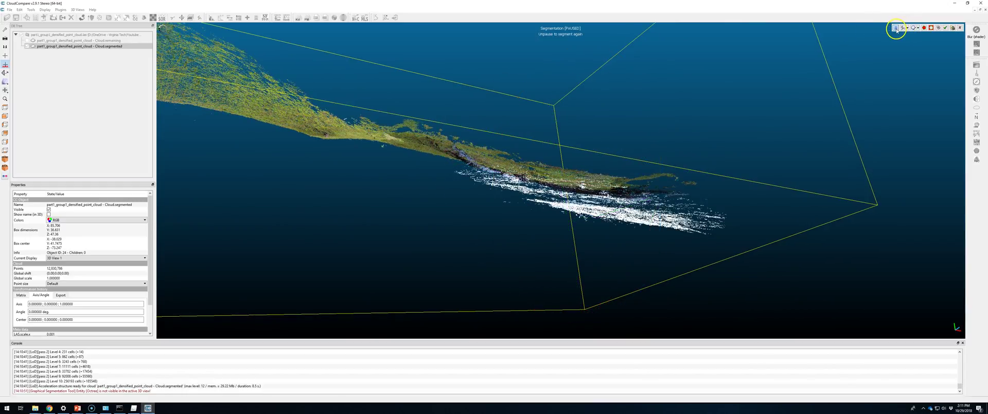
left_click(465, 168)
left_click(636, 196)
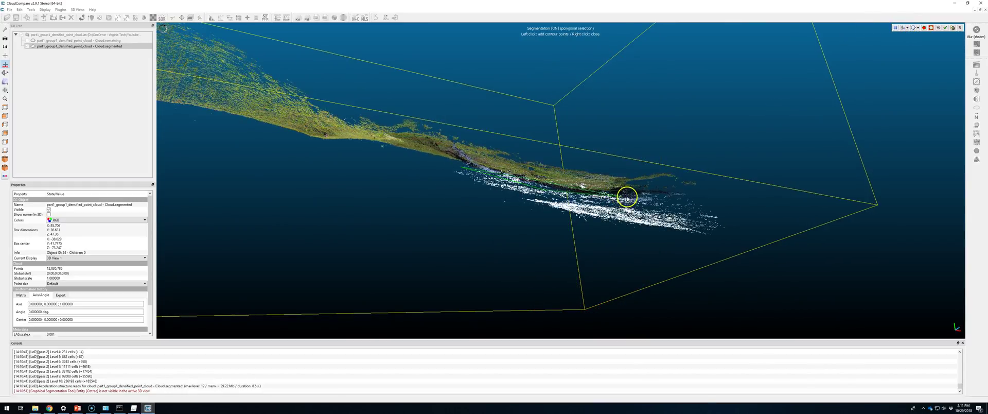
left_click(698, 193)
left_click(752, 208)
left_click(742, 267)
left_click(600, 283)
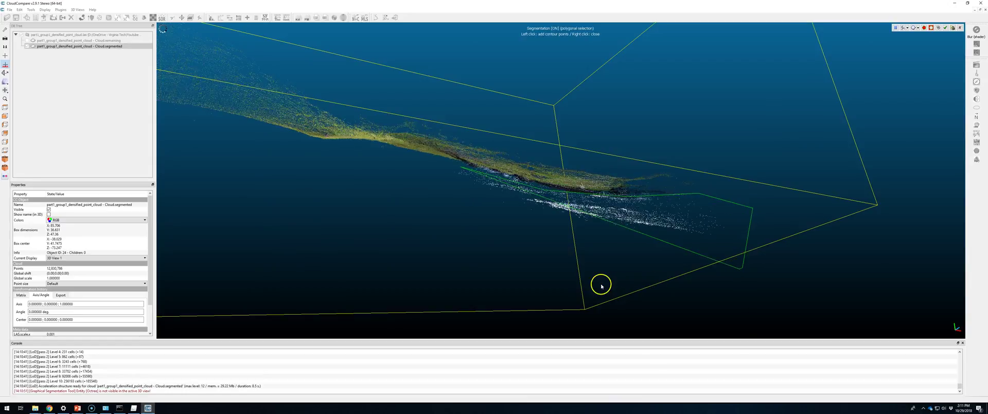
left_click(555, 281)
left_click(433, 252)
right_click(443, 166)
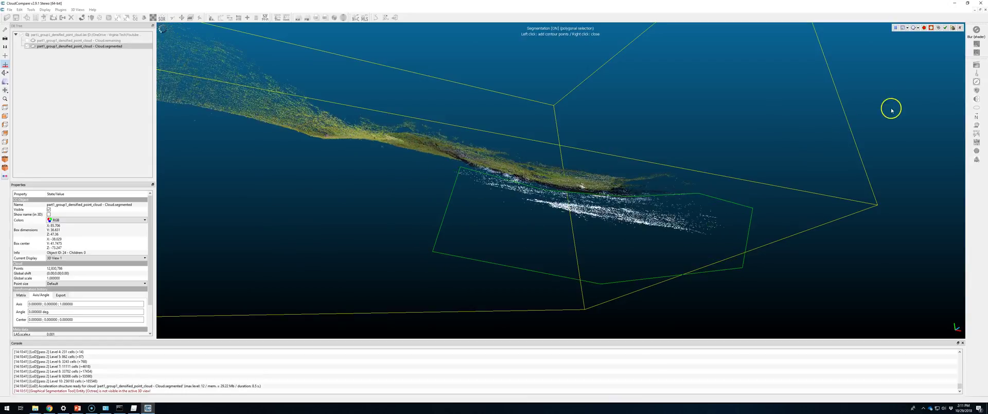
left_click(927, 29)
Outline the small isolated patch of points just below the ridge and remove it from the segmentation.
left_click(444, 165)
left_click(460, 167)
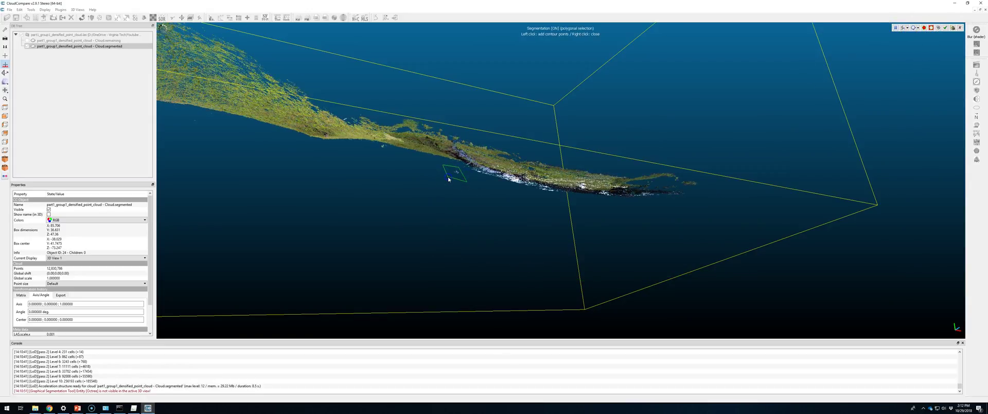
key("space")
Confirm the segmentation of the cleaned mountain cloud and hide the cloud of removed points.
left_click_drag(497, 110, 391, 126)
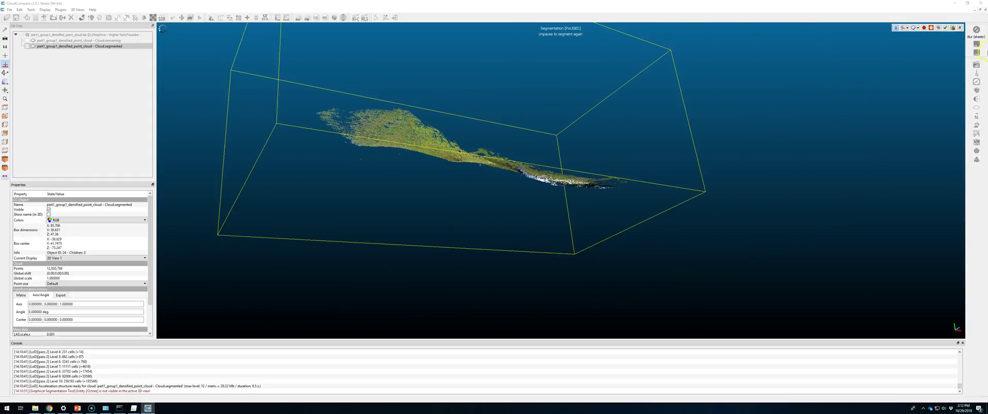
scroll(448, 80, "down", 5)
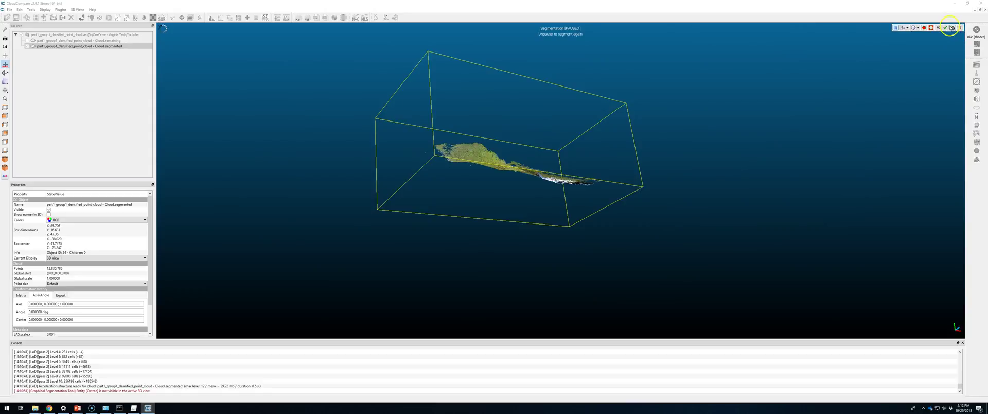
left_click(947, 28)
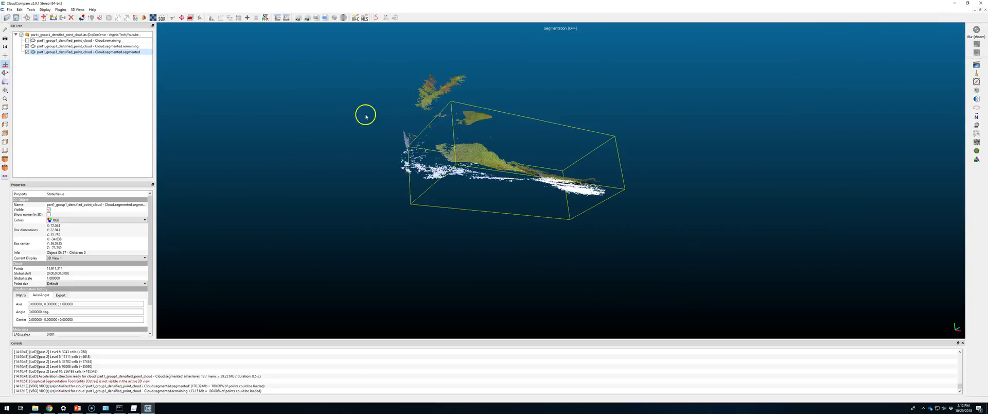
left_click(26, 47, "ctrl")
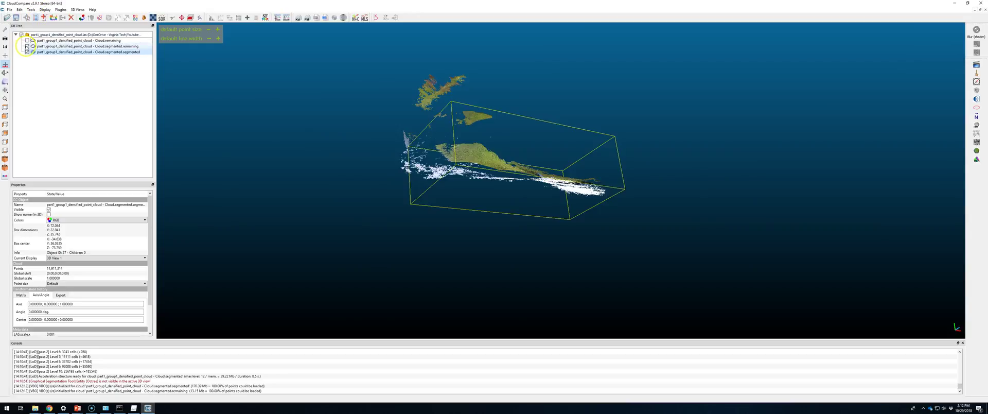
left_click(26, 47)
Examine the cleaned mountain point cloud up close from several angles, including its paths, vegetation and edges.
scroll(470, 162, "up", 3)
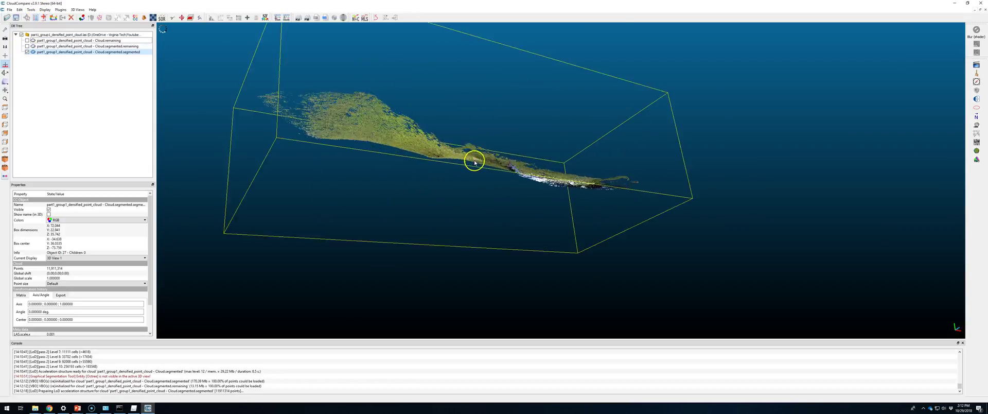
left_click_drag(501, 201, 446, 139)
scroll(556, 200, "up", 10)
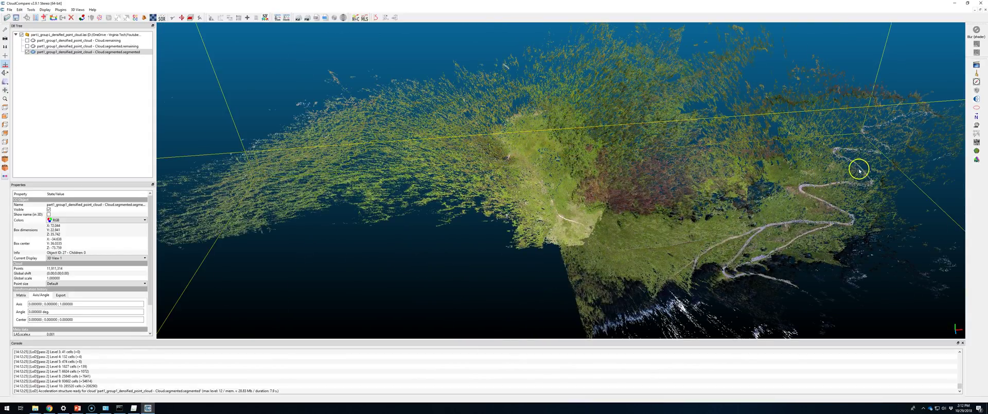
left_click_drag(623, 259, 715, 210)
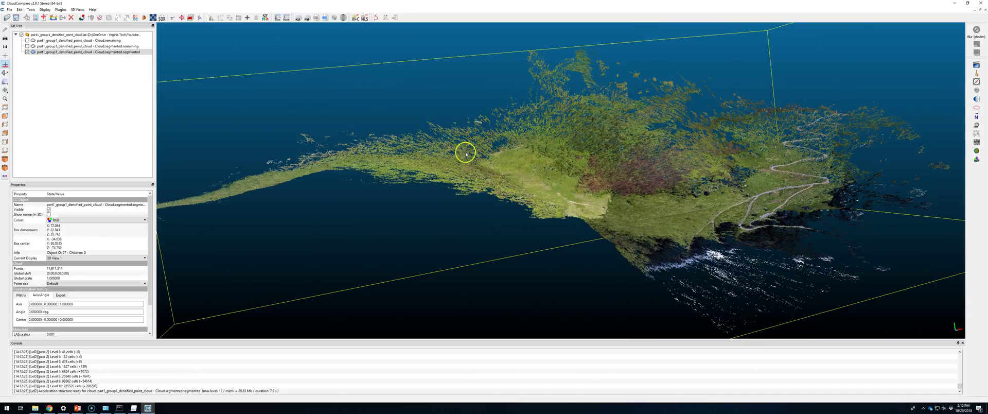
scroll(466, 153, "up", 5)
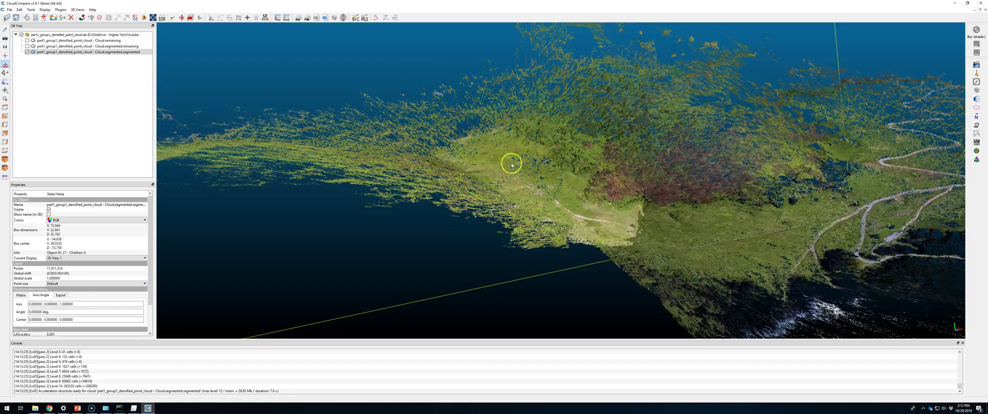
Inspect the mountain cloud's stretched outer points and winding paths from several sides and distances.
left_click_drag(729, 258, 725, 232)
left_click_drag(479, 167, 682, 254)
left_click_drag(739, 282, 600, 280)
scroll(591, 289, "up", 3)
scroll(705, 207, "down", 5)
left_click_drag(706, 207, 233, 148)
scroll(533, 187, "up", 3)
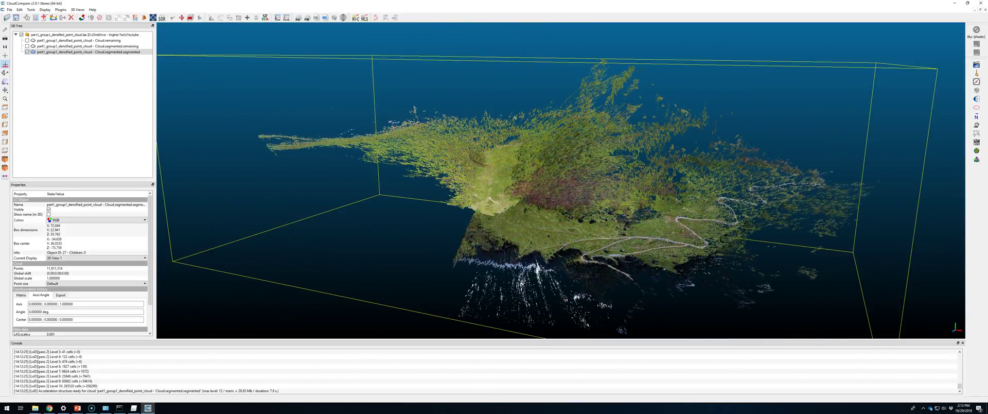
Try the E.D.L. shader on the cleaned mountain cloud and remove the filter again.
left_click(45, 9)
mouse_move(71, 124)
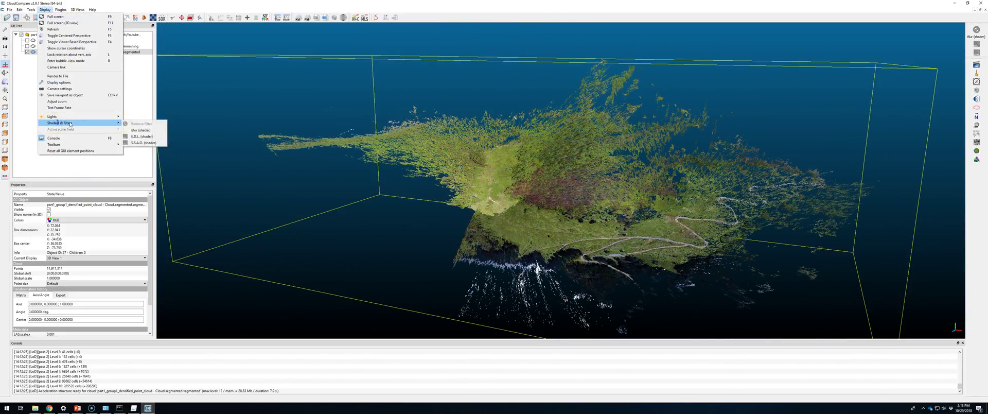
left_click(141, 137)
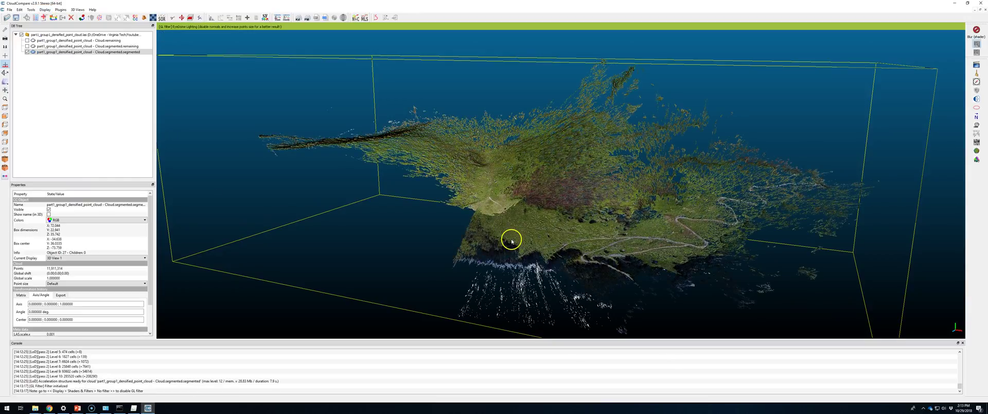
scroll(511, 240, "up", 3)
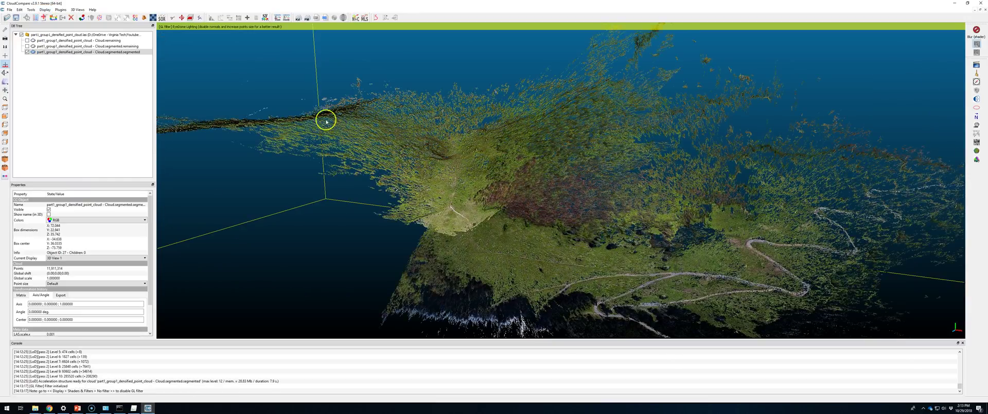
left_click(44, 9)
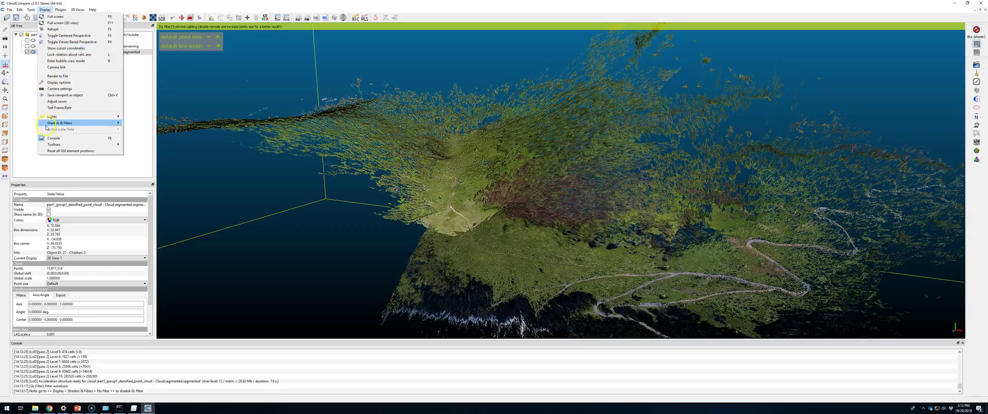
mouse_move(71, 122)
left_click(162, 124)
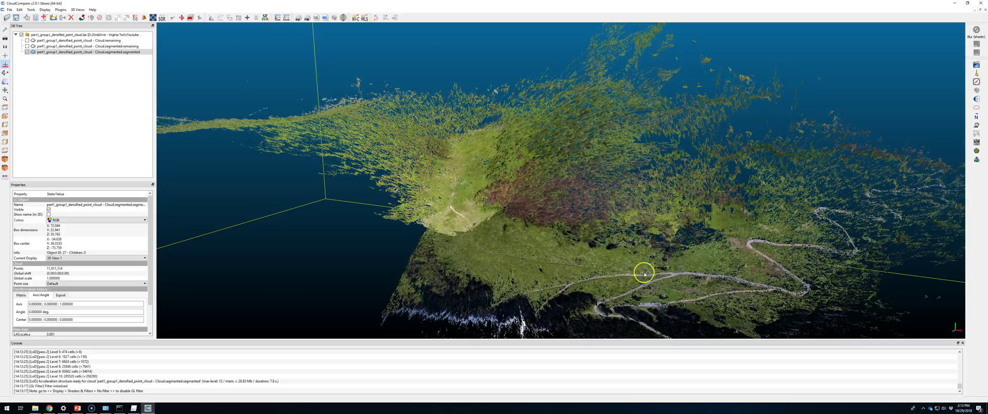
Switch to Pix4Dmapper and examine the camera positions and tie points around the mountain up close.
left_click(134, 409)
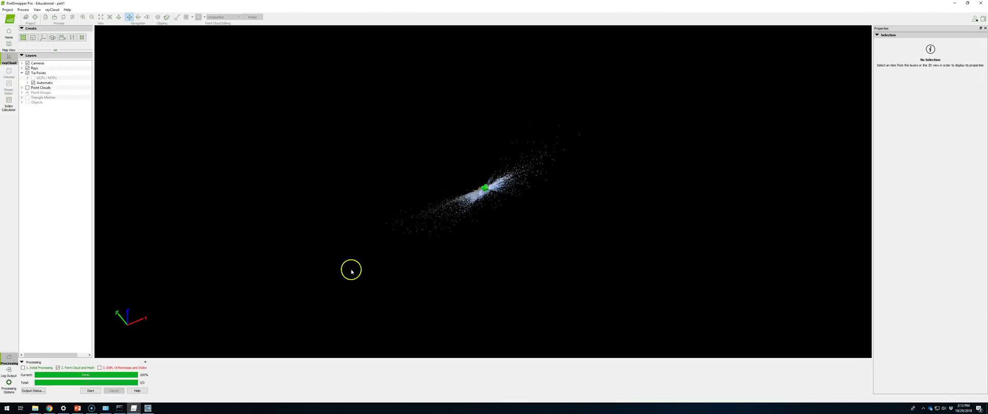
scroll(466, 205, "up", 5)
left_click_drag(632, 94, 600, 115)
scroll(561, 170, "up", 3)
mouse_move(561, 170)
left_mouse_down()
mouse_move(595, 117)
mouse_move(640, 206)
mouse_move(708, 291)
mouse_move(741, 255)
mouse_move(710, 152)
mouse_move(657, 110)
mouse_move(664, 216)
mouse_move(618, 145)
mouse_move(489, 184)
mouse_move(578, 176)
mouse_move(416, 107)
mouse_move(505, 148)
mouse_move(344, 105)
mouse_move(463, 175)
mouse_move(536, 150)
mouse_move(448, 130)
mouse_move(333, 176)
mouse_move(397, 88)
mouse_move(317, 133)
left_mouse_up()
scroll(313, 135, "up", 5)
mouse_move(317, 133)
right_mouse_down()
mouse_move(393, 179)
mouse_move(453, 167)
right_mouse_up()
scroll(452, 167, "up", 4)
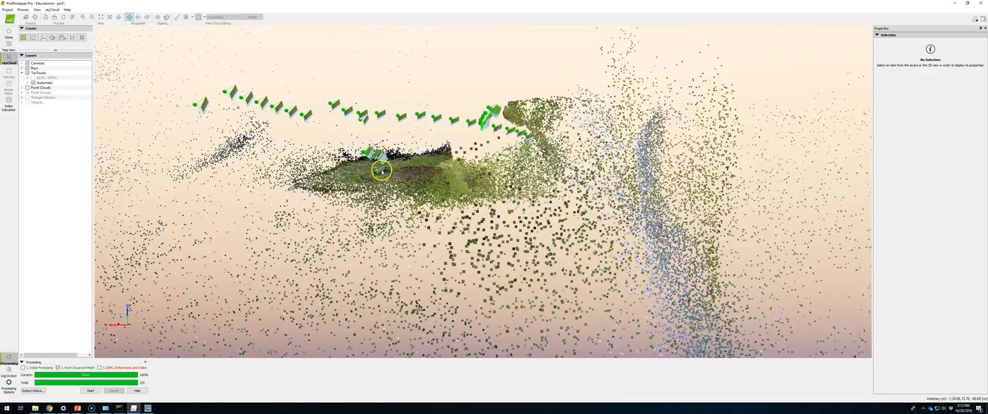
Identify cameras out166 and out175 in the low cluster above the mountain and hide cameras out174 through out177.
left_click(378, 169)
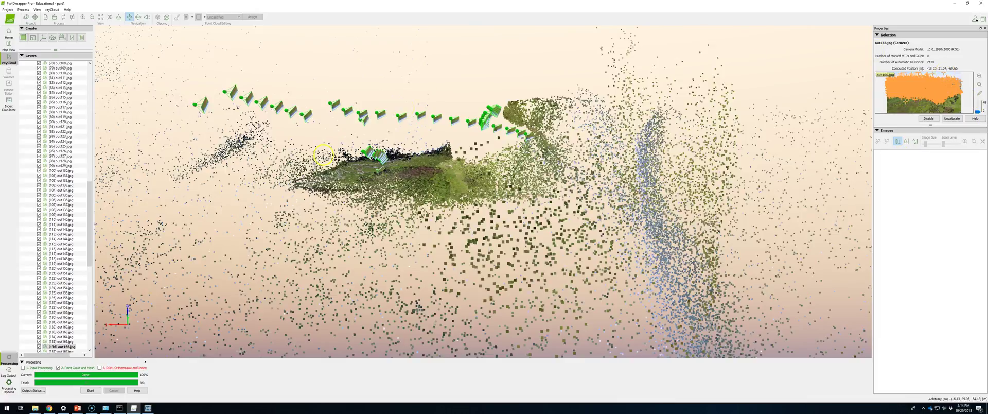
scroll(51, 247, "down", 7)
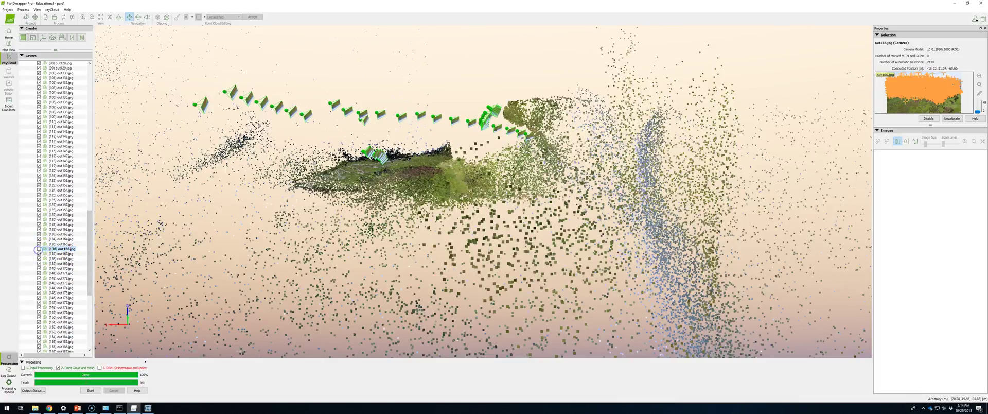
left_click(370, 157)
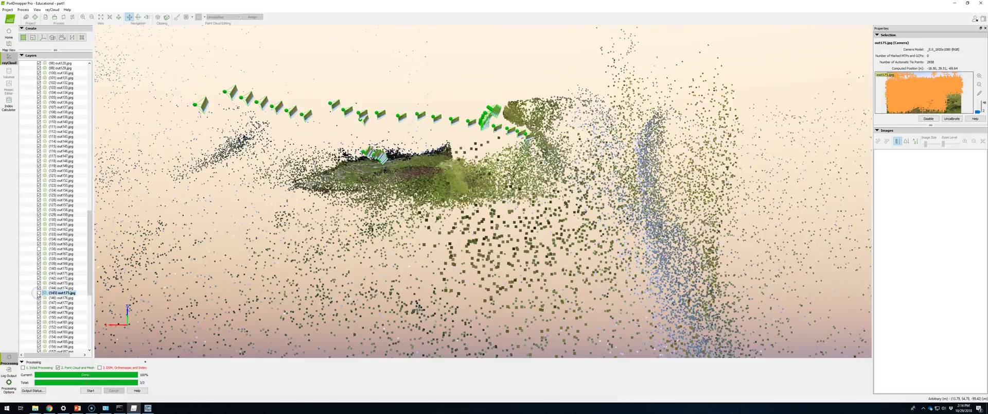
left_click(38, 293)
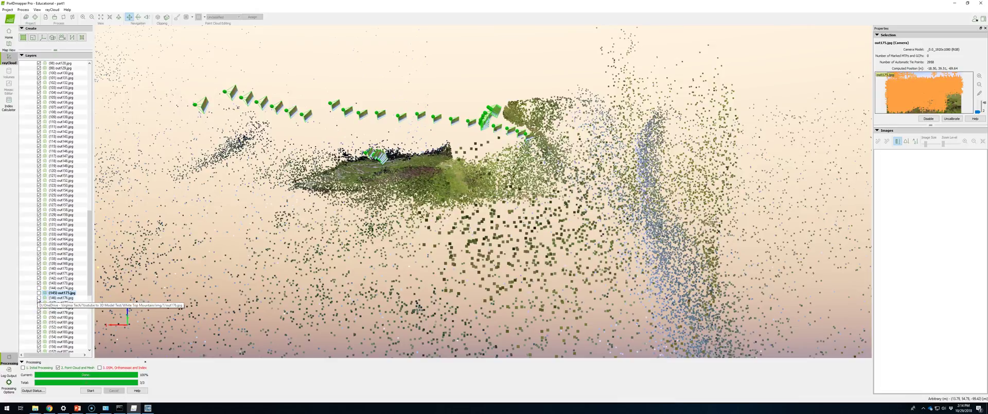
left_click(38, 297)
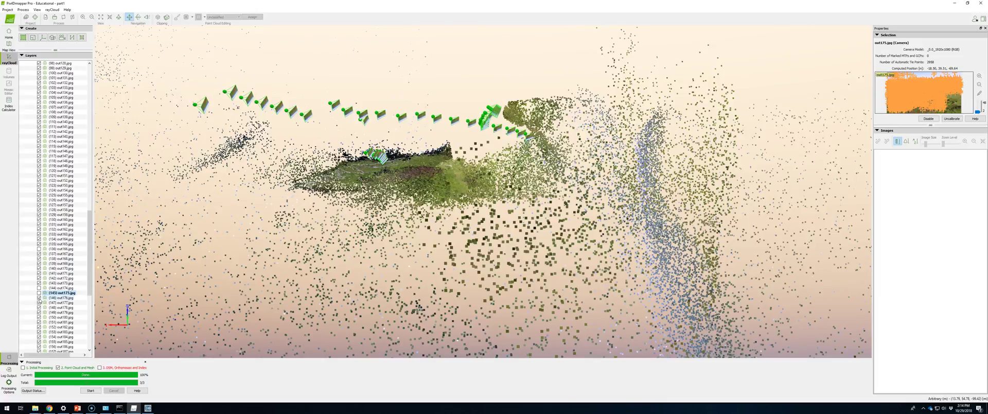
left_click(38, 298)
left_click(38, 302)
left_click(38, 302)
left_click(38, 302)
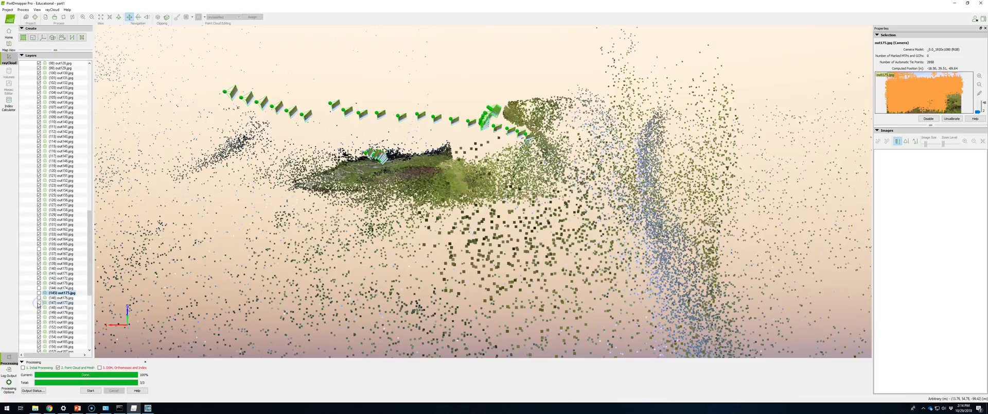
Hide the preceding cameras in the same low cluster, from out173 back through out167.
left_click(37, 283)
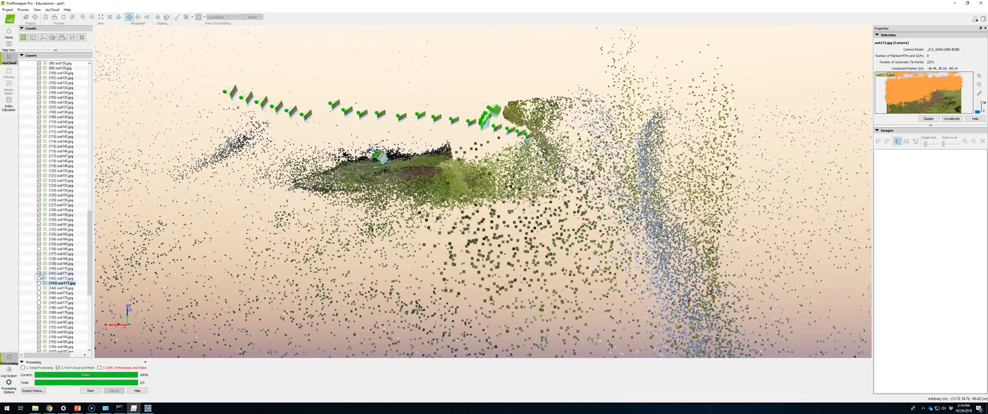
left_click(37, 274)
left_click(391, 179)
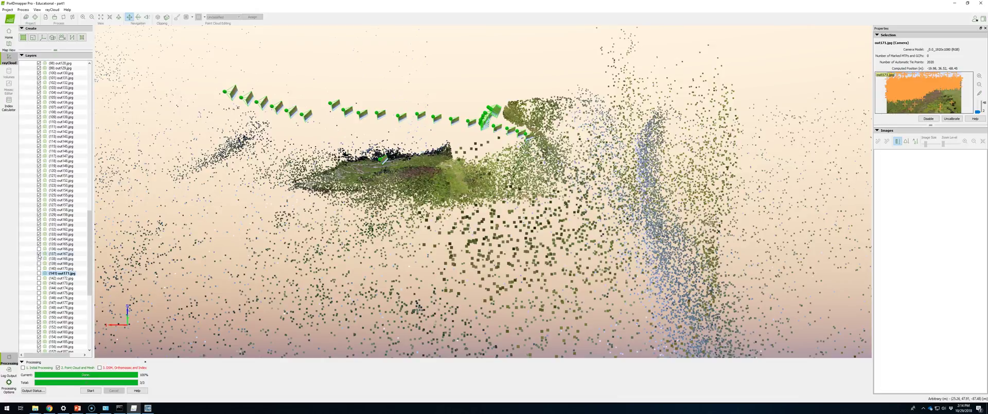
left_click(39, 254)
Select camera out207 at the end of the flight path and reduce the orange tie-point overlay in its image preview.
left_click_drag(473, 166, 468, 267)
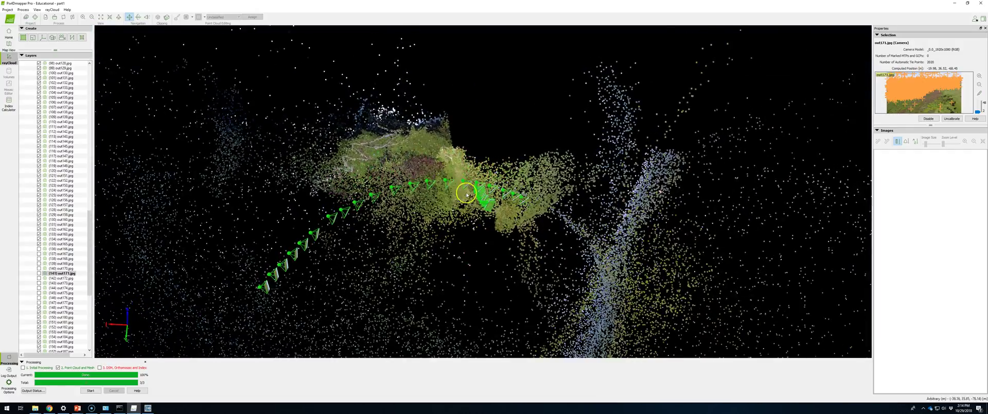
scroll(479, 177, "up", 5)
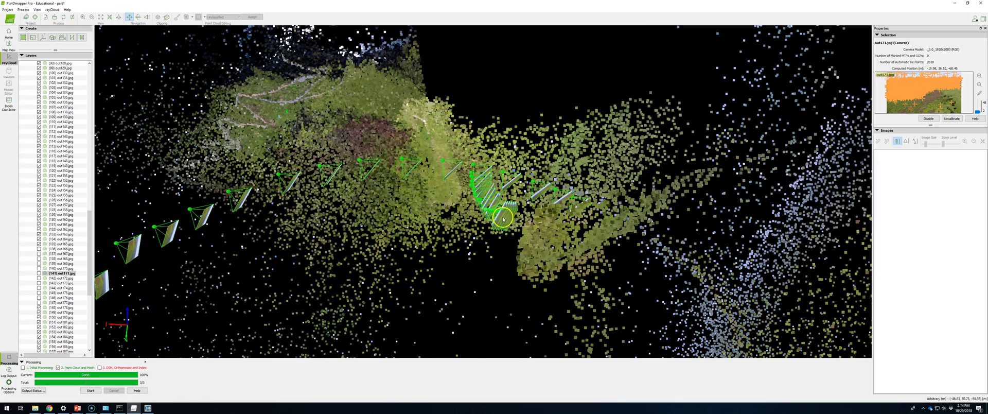
left_click_drag(505, 261, 526, 134)
left_click(537, 109)
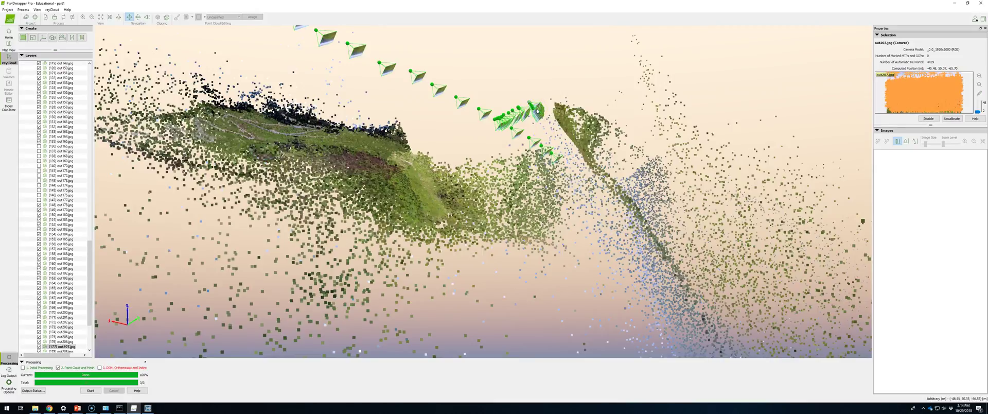
left_click_drag(978, 112, 981, 105)
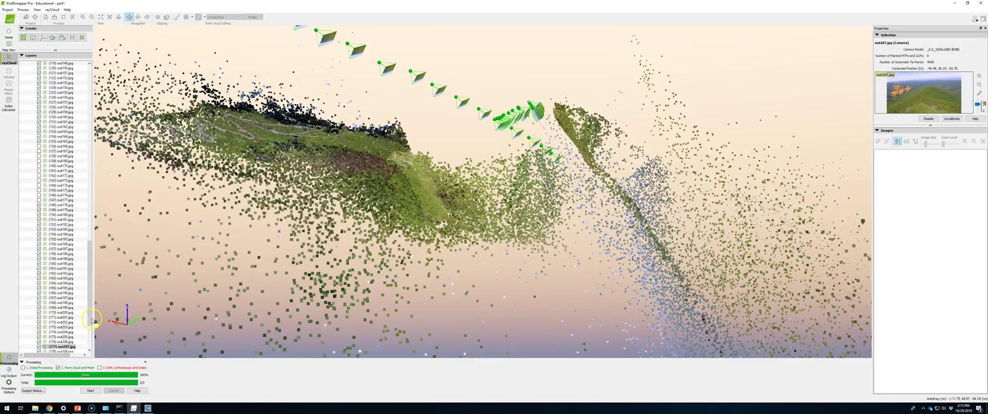
Compare the image previews of frame out208 and the frames from out193 back to out184.
scroll(87, 319, "down", 3)
left_click(69, 317)
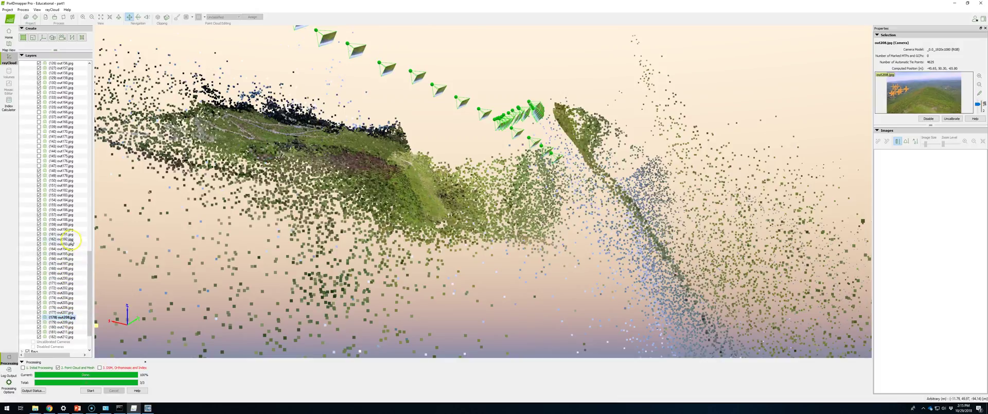
left_click(65, 234)
key("Down")
key("Down")
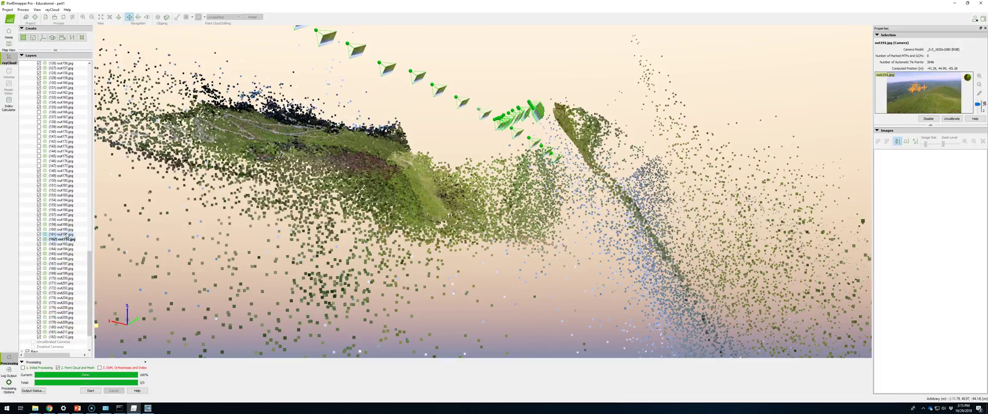
key("Up")
key("Up")
key("Up")
key("Up")
key("Up")
key("Up")
key("Up")
key("Up")
key("Up")
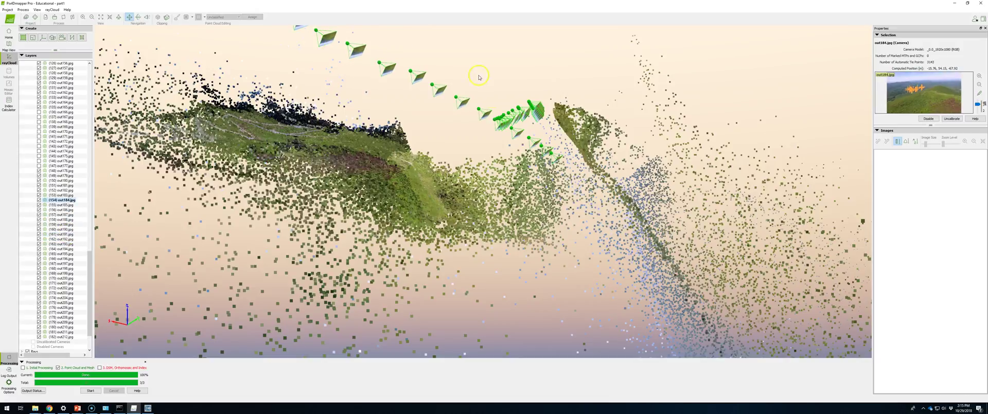
Check cameras along the flight path near out191 and step through the following image previews up to out212.
left_click(464, 105)
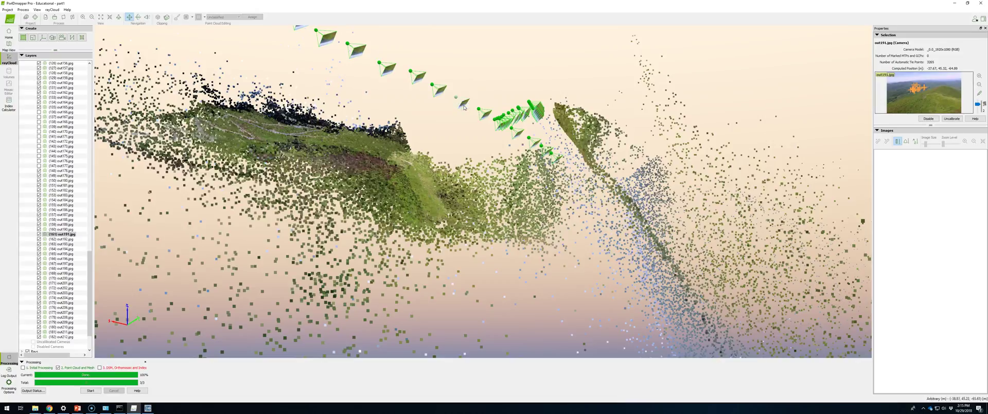
left_click(485, 116)
left_click(461, 102)
key("Down")
key("Down")
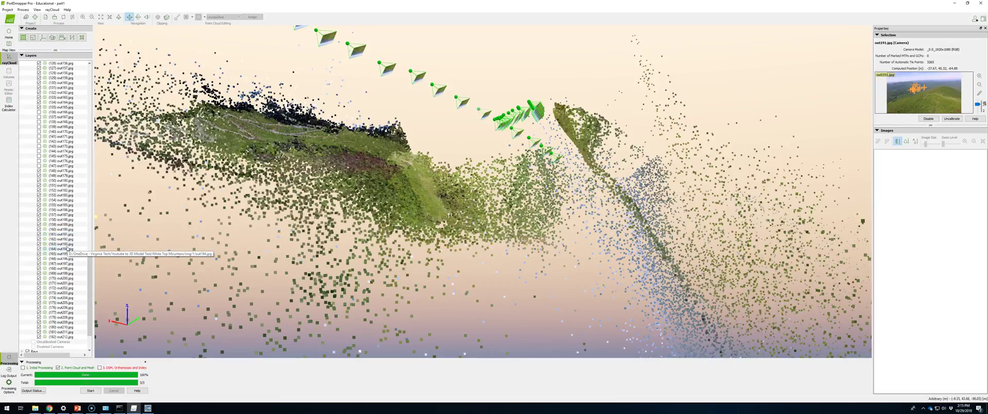
key("Down")
key("Down")
key("Down")
key("Down")
key("Down")
key("Down")
key("Down")
key("Down")
key("Down")
key("Down")
key("Down")
key("Down")
key("Down")
key("Down")
key("Down")
key("Down")
key("Down")
key("Down")
key("Down")
key("Down")
key("Down")
key("Down")
key("Down")
key("Down")
key("Down")
key("Down")
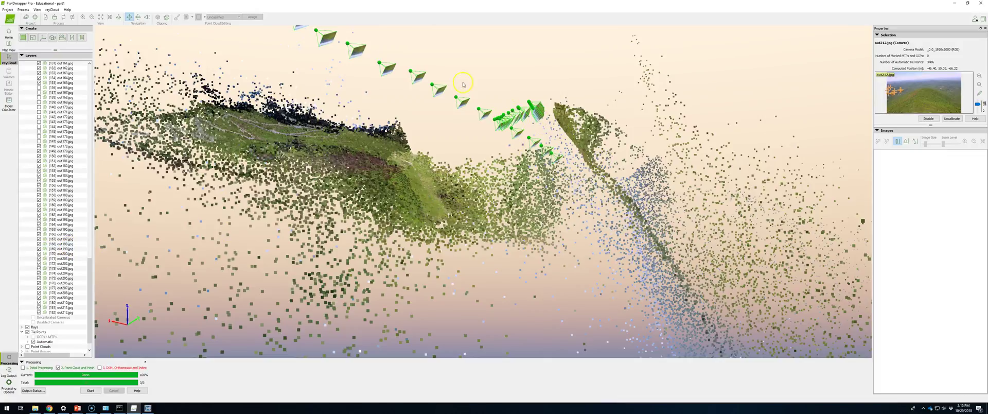
Toggle the visibility of cameras out179 and out177 to locate them along the flight path.
left_click_drag(402, 132, 313, 237)
scroll(313, 236, "down", 2)
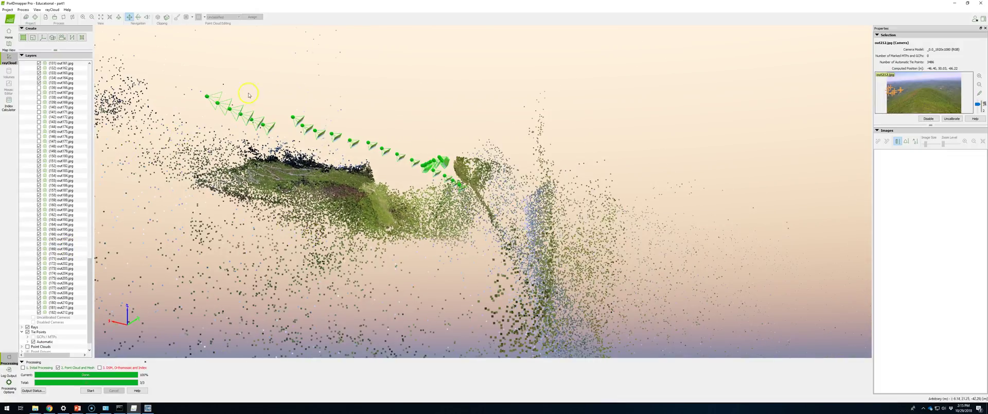
scroll(49, 205, "up", 20)
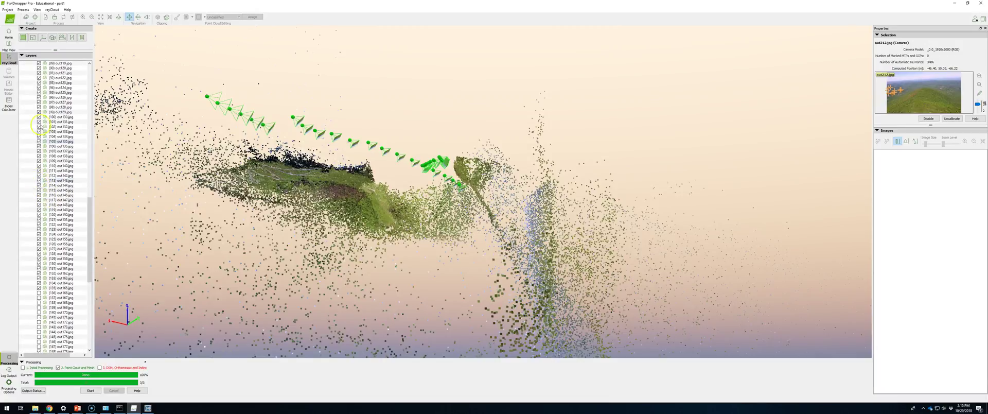
scroll(46, 96, "up", 3)
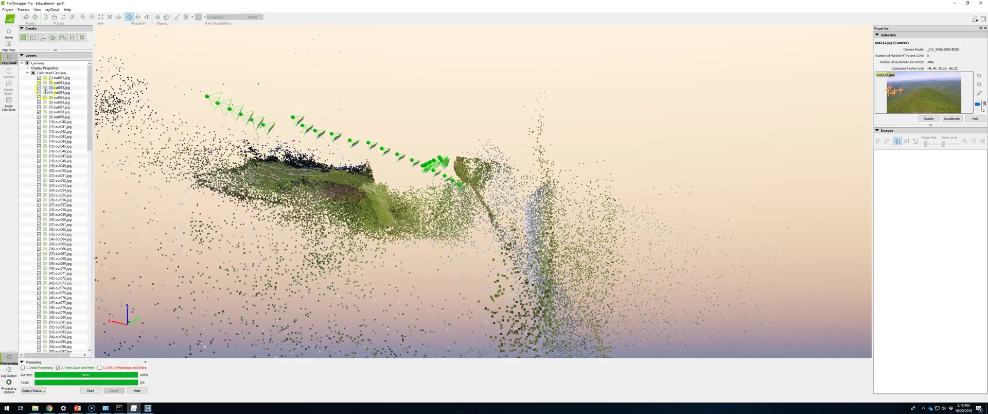
scroll(46, 93, "down", 20)
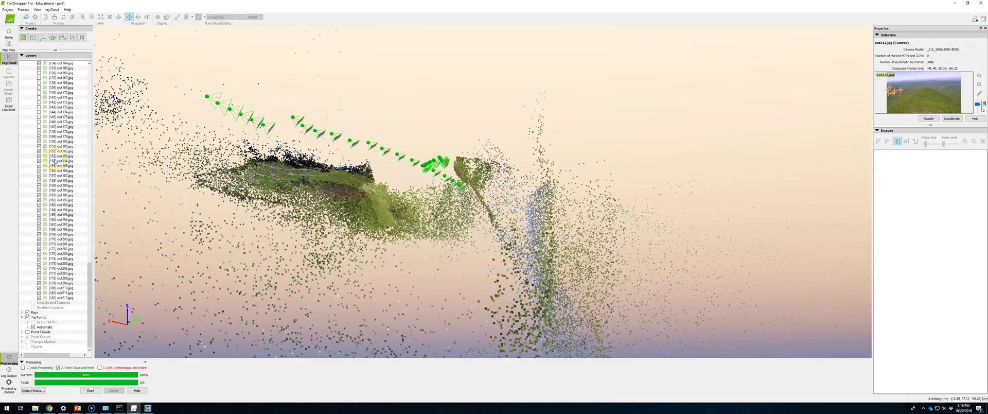
left_click(39, 137)
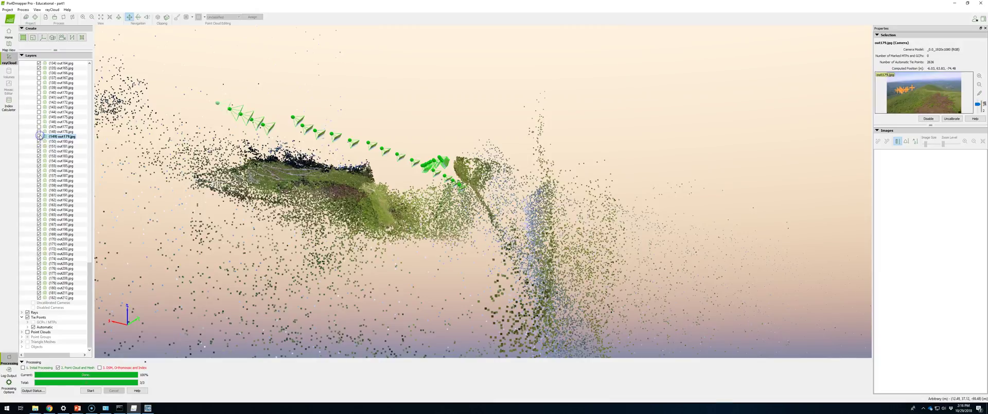
left_click(39, 127)
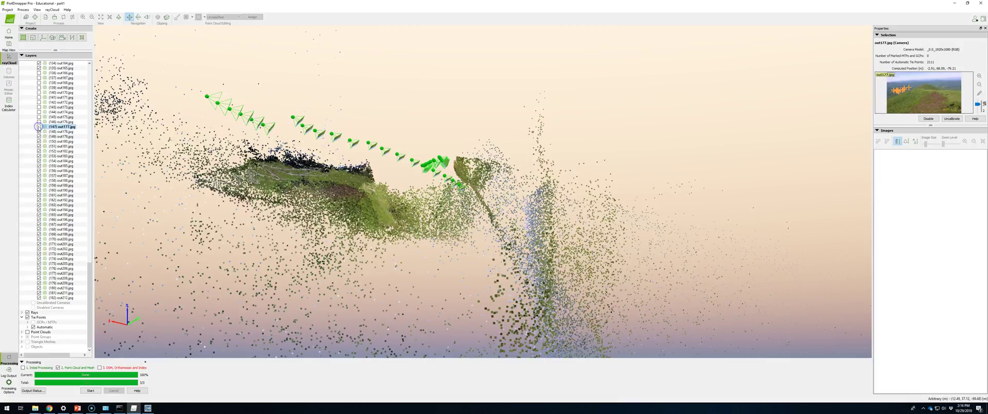
Return to the start of the calibrated cameras and step through the image previews from out031 up to out170.
scroll(31, 157, "up", 1)
scroll(30, 157, "up", 17)
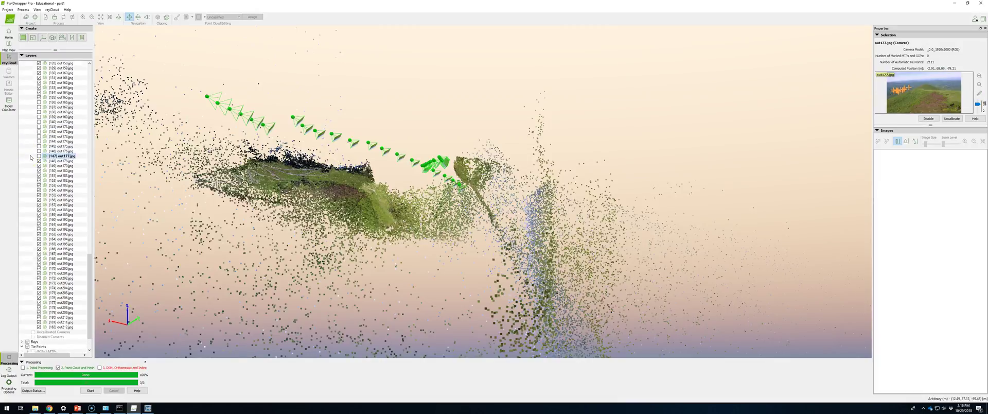
left_click(53, 92)
scroll(59, 95, "up", 20)
scroll(64, 97, "up", 2)
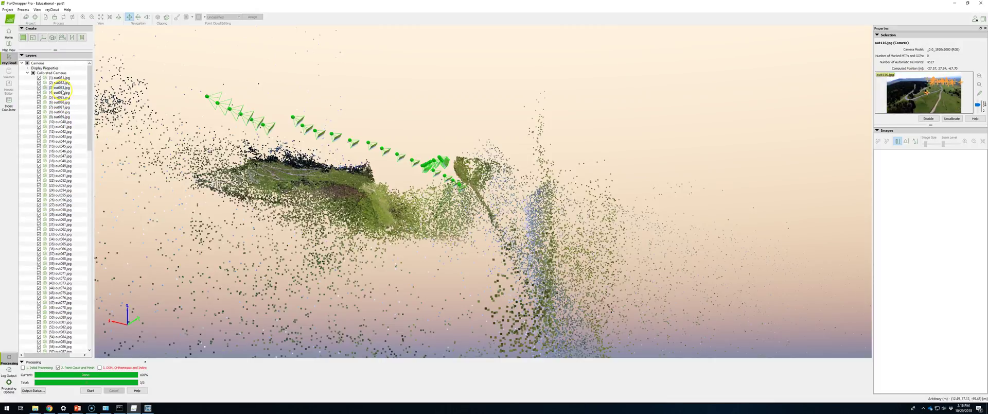
left_click(61, 78)
key("Down")
key("Down")
key("Down")
key("Down")
key("Down")
key("Down")
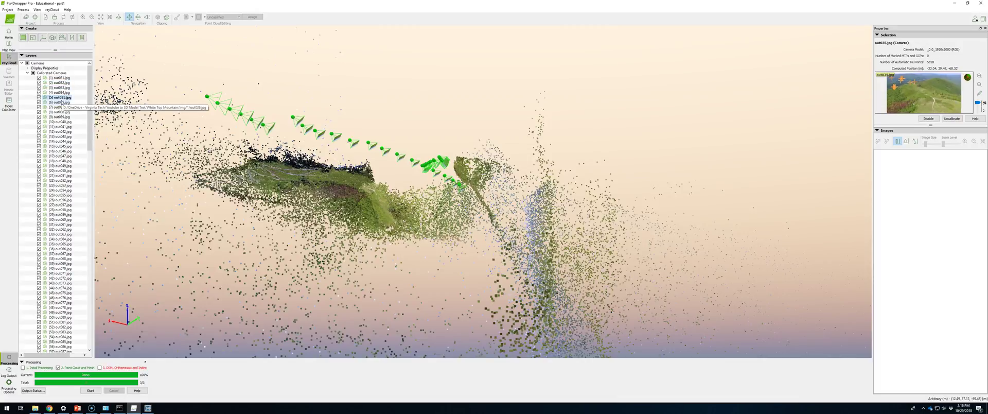
key("Down")
key("Down")
key("Down")
key("Down")
key("Down")
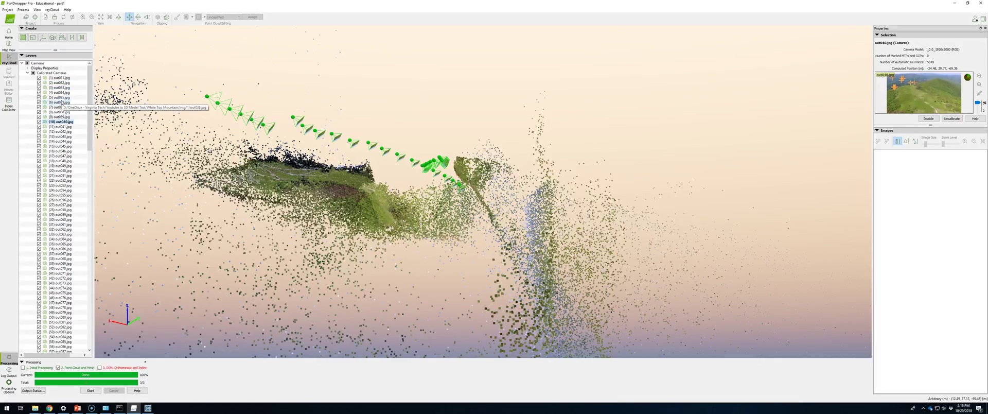
key("Down")
key("Down")
key("Down")
key("Down")
key("Down")
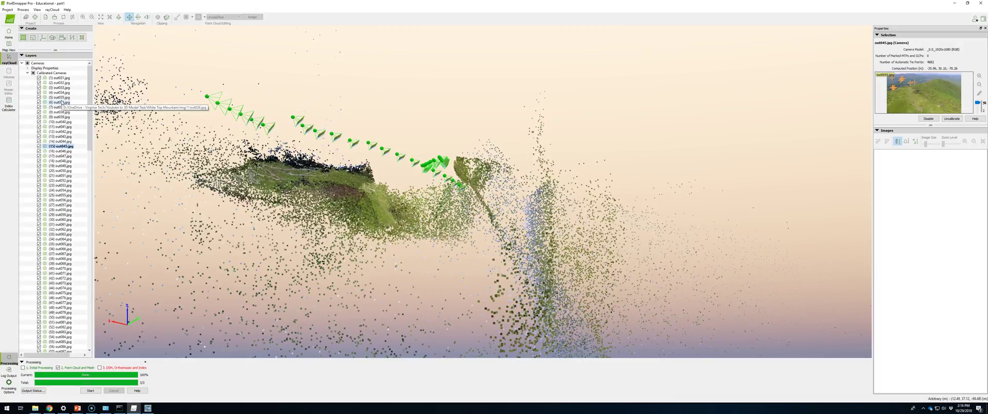
key("Down")
key("Down")
key("Down")
key("Down")
key("Down")
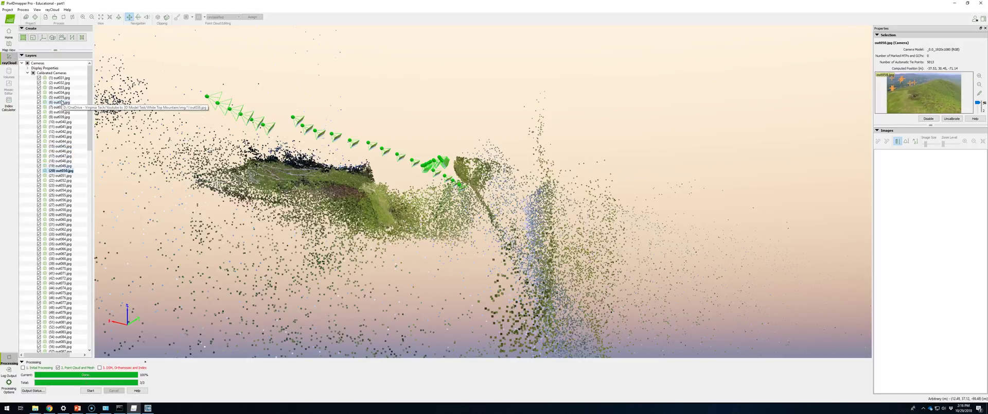
key("Down")
key("Down")
key("Down")
key("Down")
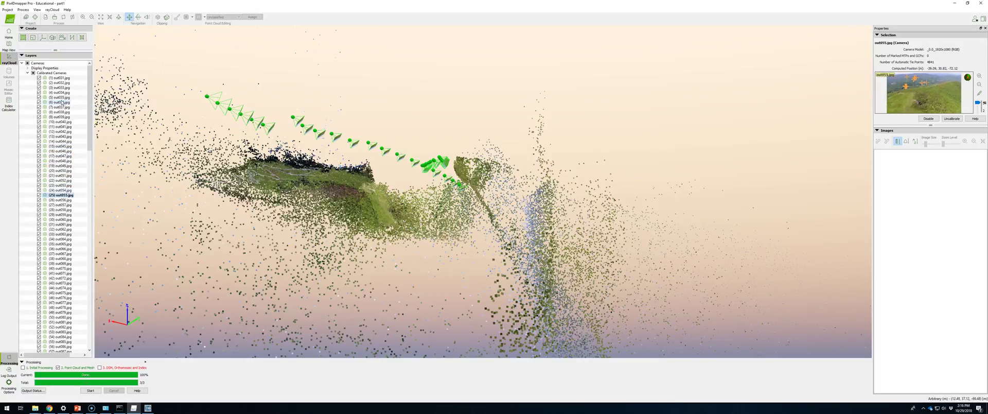
key("Down")
key("Down")
key("Down")
key("Down")
key("Down")
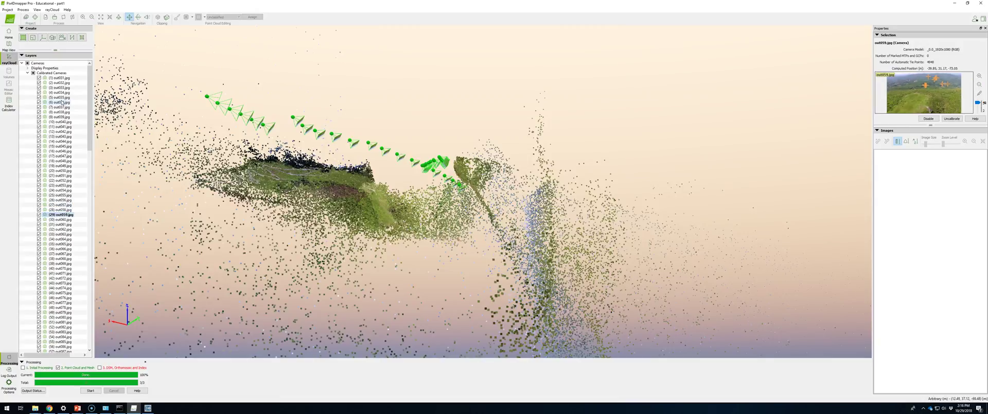
key("Down")
key("Down")
key("Down")
key("Down")
key("Down")
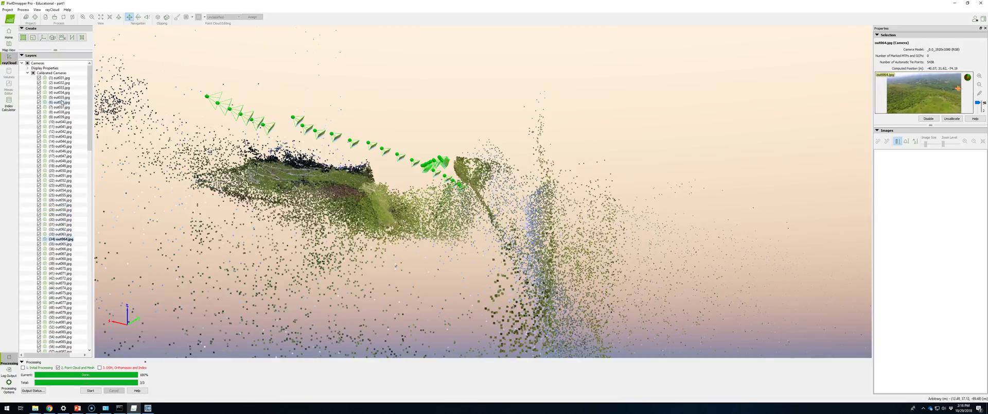
key("Down")
key("Down")
key("Down")
key("Down")
key("Down")
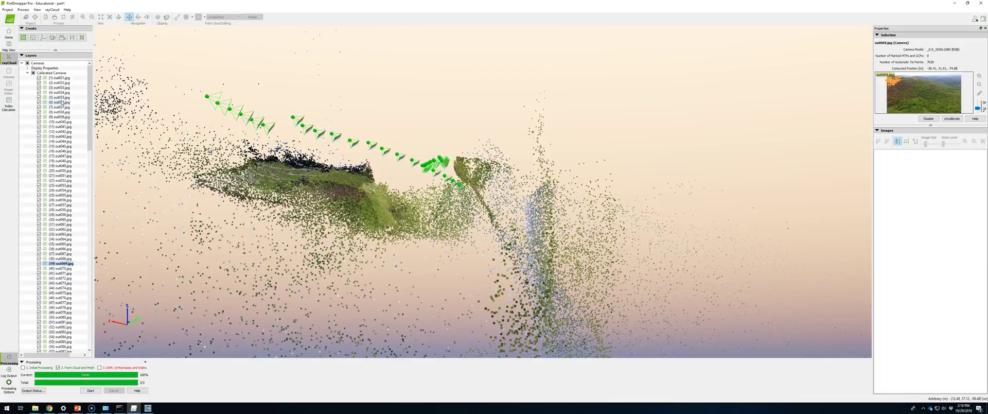
key("Down")
key("Down")
key("Down")
key("Down")
key("Down")
key("Down")
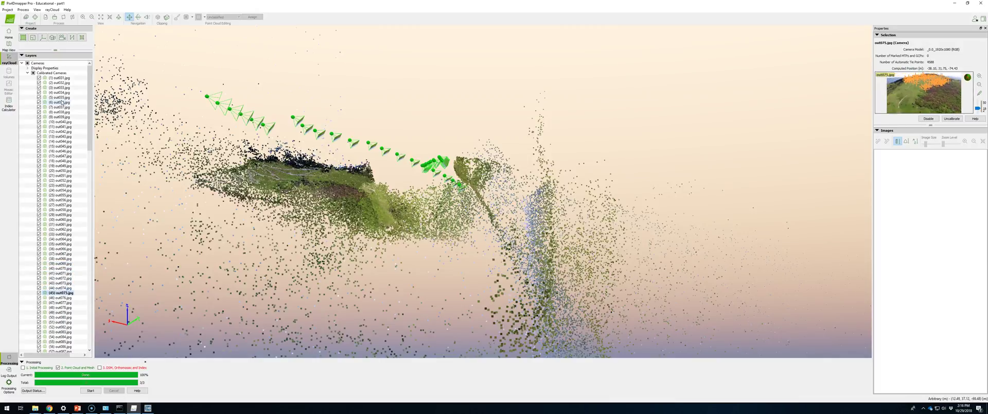
key("Down")
key("Down")
key("Down")
key("Down")
key("Down")
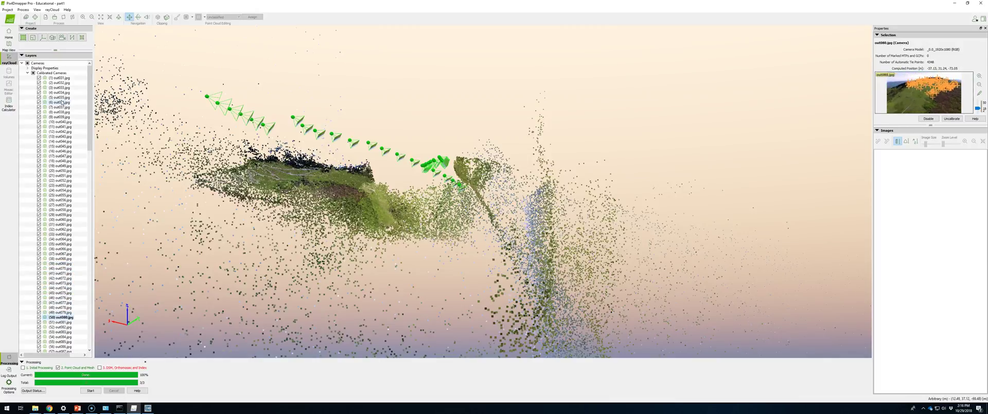
key("Down")
key("Down")
key("Down")
key("Down")
key("Down")
key("Down")
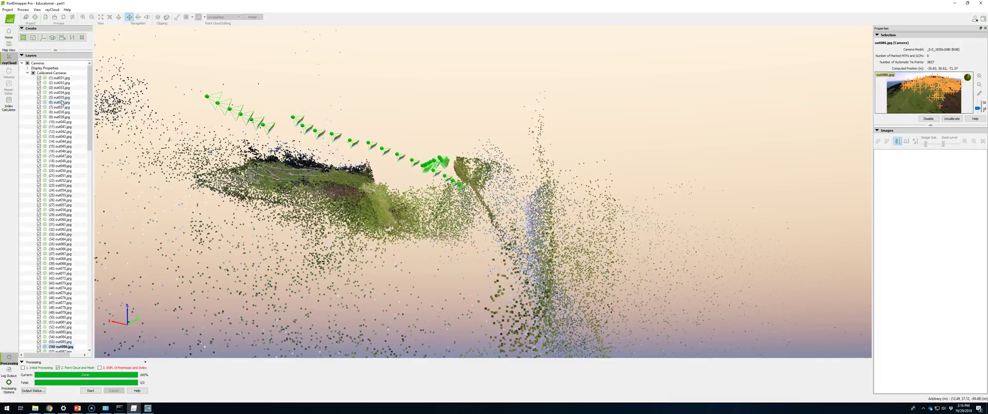
key("Down")
key("Down")
key("Down")
key("Down")
key("Down")
key("Down")
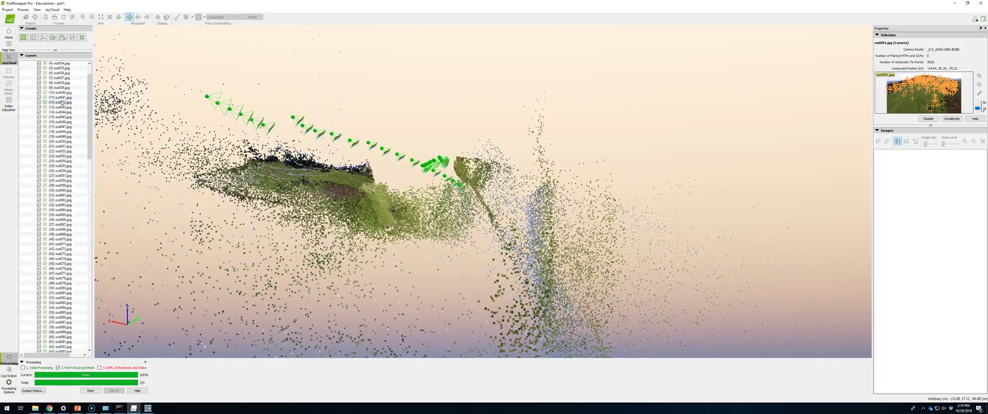
key("Down")
key("Down")
key("Down")
key("Down")
key("Down")
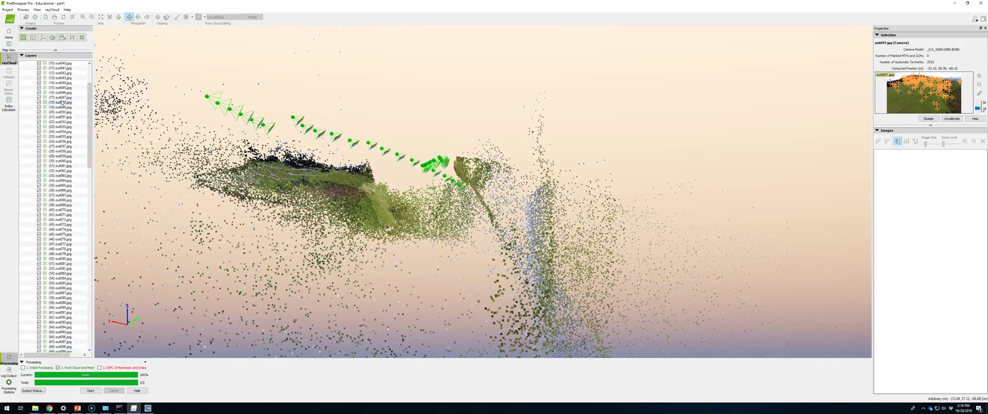
key("Down")
key("Down")
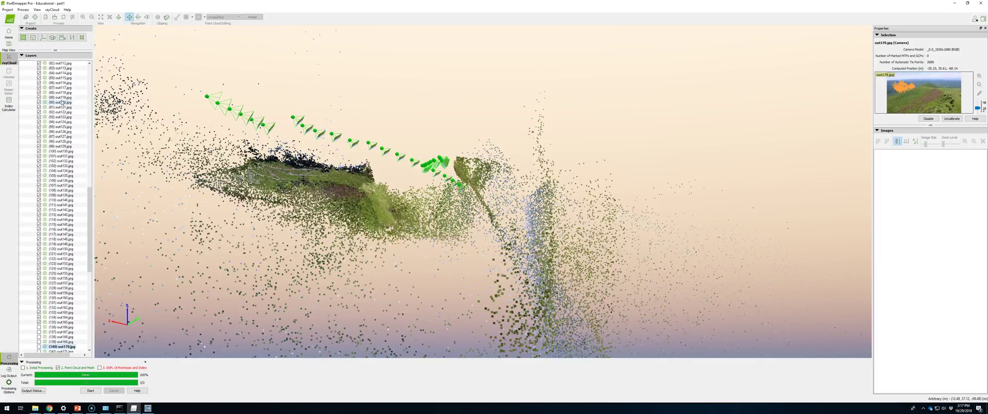
Continue through the remaining camera image previews from out171 to out212.
key("Down")
key("Down")
key("Down")
key("Down")
key("Down")
key("Down")
key("Down")
key("Down")
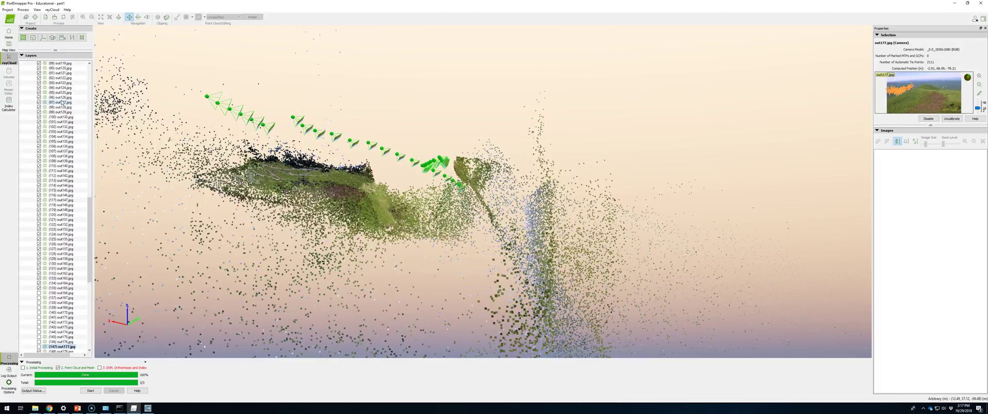
key("Down")
key("Down")
key("Down")
key("Down")
key("Down")
key("Down")
key("Down")
key("Down")
key("Down")
key("Down")
key("Down")
key("Down")
key("Down")
key("Down")
key("Down")
key("Down")
key("Down")
key("Down")
key("Down")
key("Down")
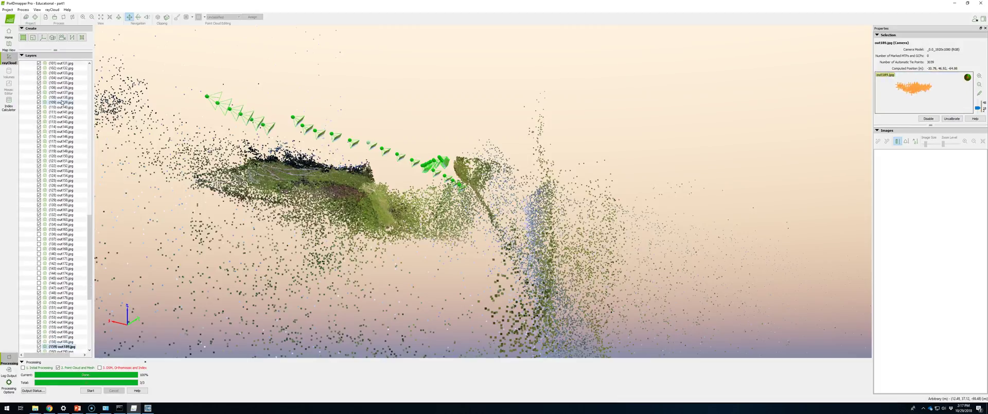
key("Down")
key("Down")
key("Down")
key("Down")
key("Down")
key("Down")
key("Down")
key("Down")
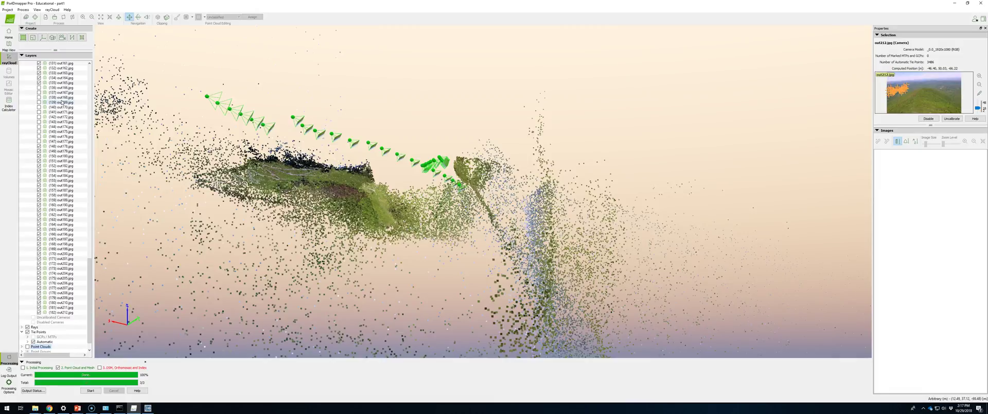
Check the Point Cloud and Mesh processing options and dismiss them without changes.
left_click(9, 390)
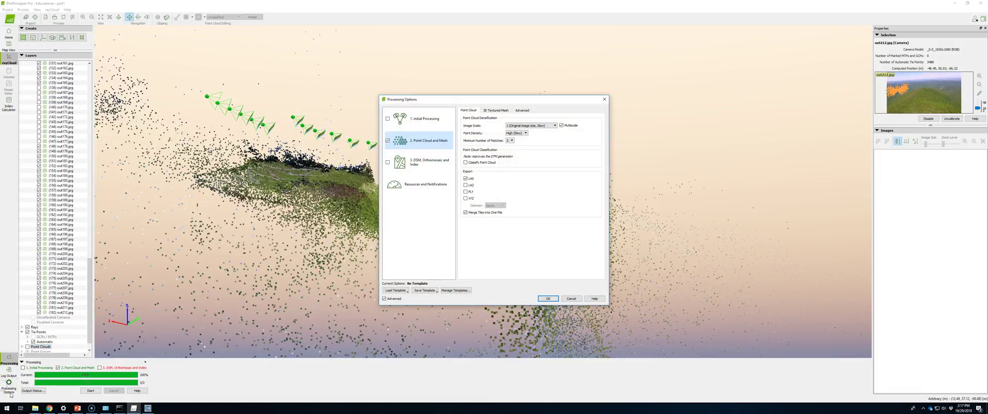
left_click(571, 299)
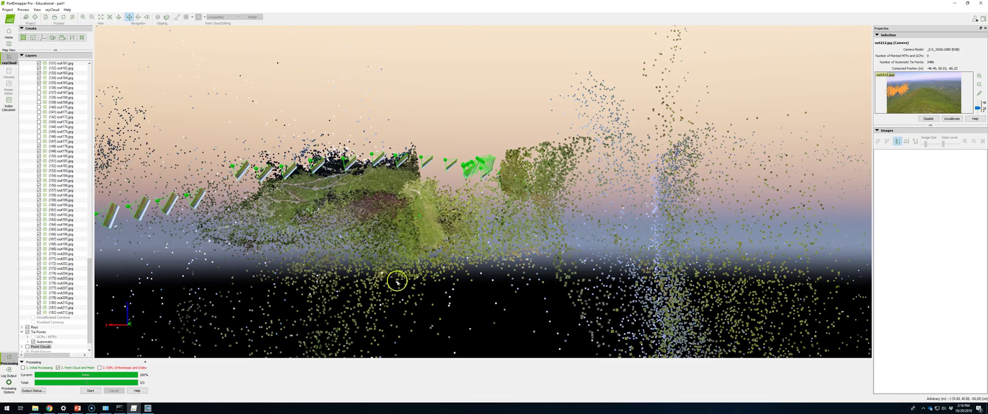
Select camera out178 at the far end of the stray flight path and hide cameras out178 through out184.
left_click_drag(396, 298, 377, 295)
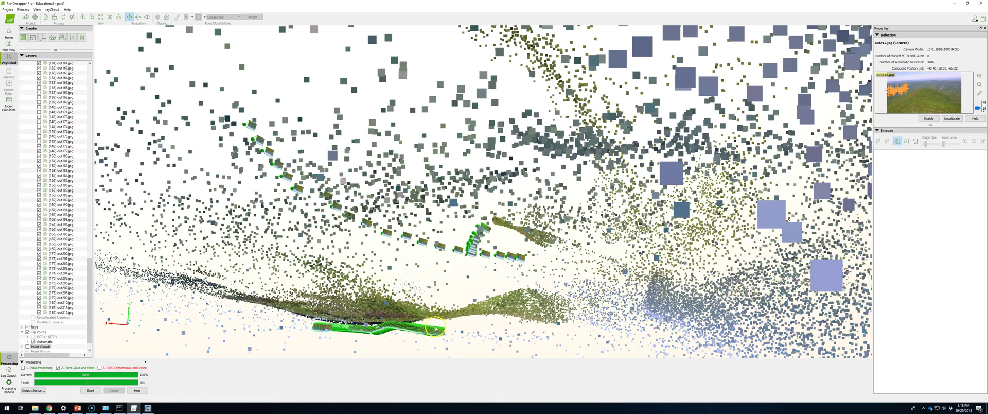
left_click_drag(467, 206, 257, 111)
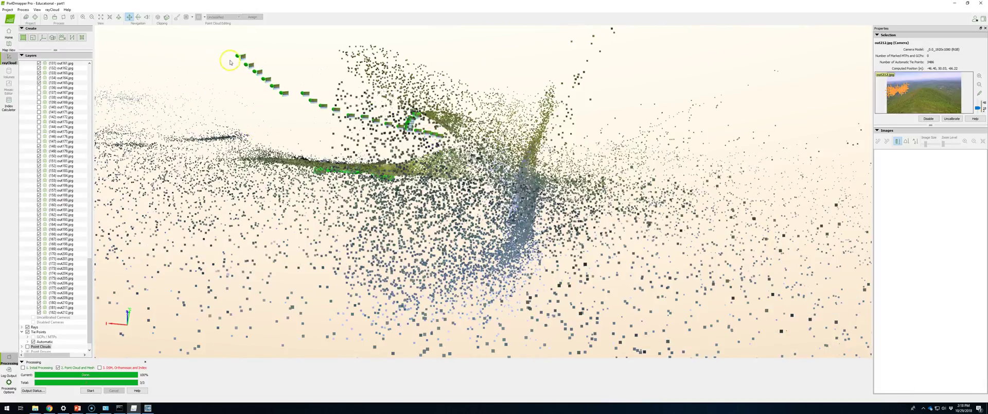
left_click(244, 61)
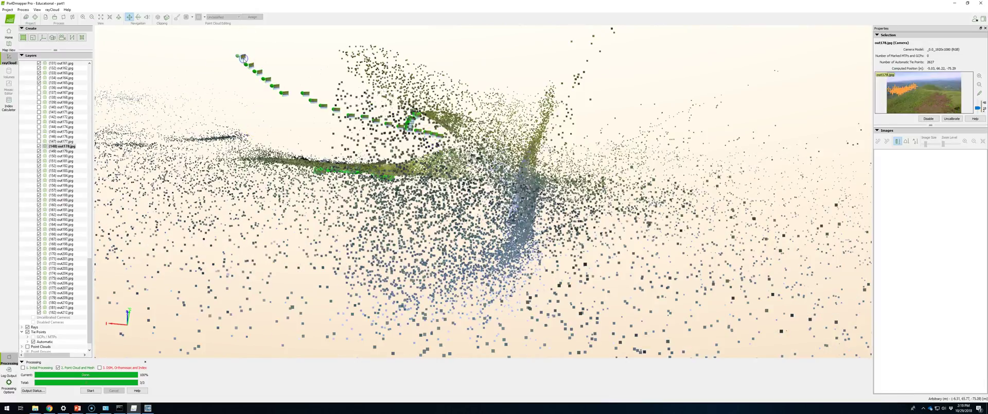
left_click(39, 151)
left_click(39, 156)
left_click(39, 160)
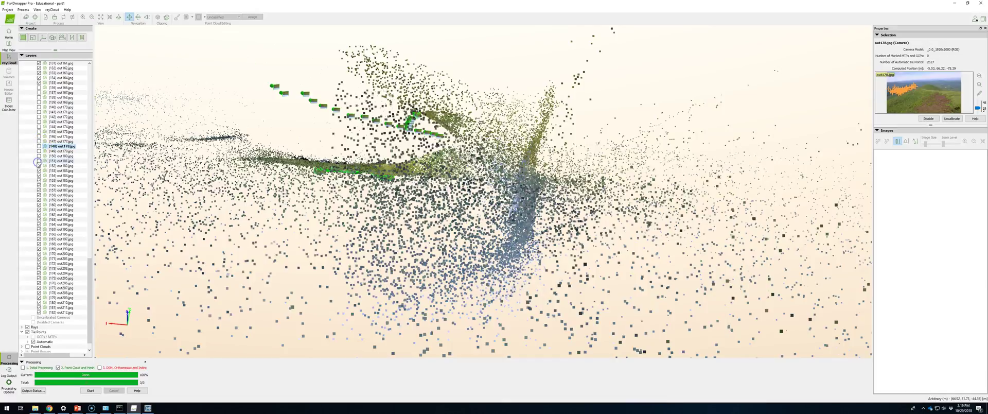
left_click(39, 165)
left_click(39, 175)
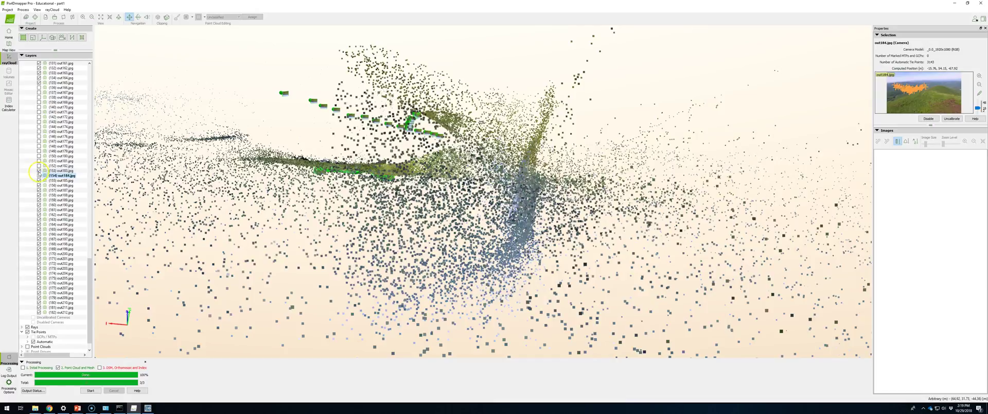
left_click(39, 171)
Hide the next cameras along the stray flight path, from out185 through out196.
left_click(39, 185)
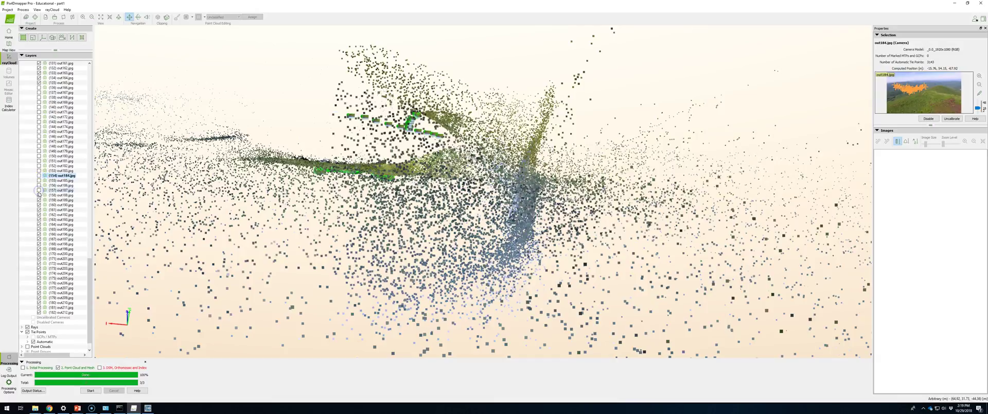
left_click(39, 195)
left_click(39, 210)
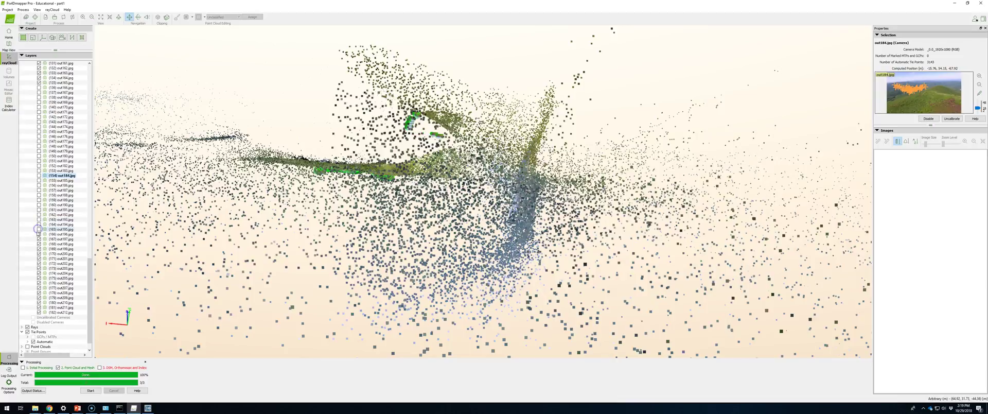
left_click(38, 234)
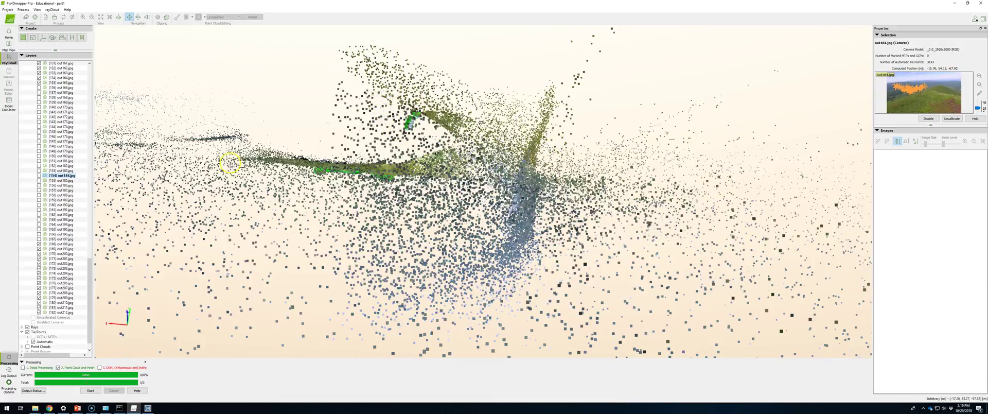
Hide the remaining cameras of the stray flight path through out212 and check the tie points without them.
left_click(38, 263)
left_click(39, 258)
left_click(39, 269)
left_click(39, 273)
left_click(38, 278)
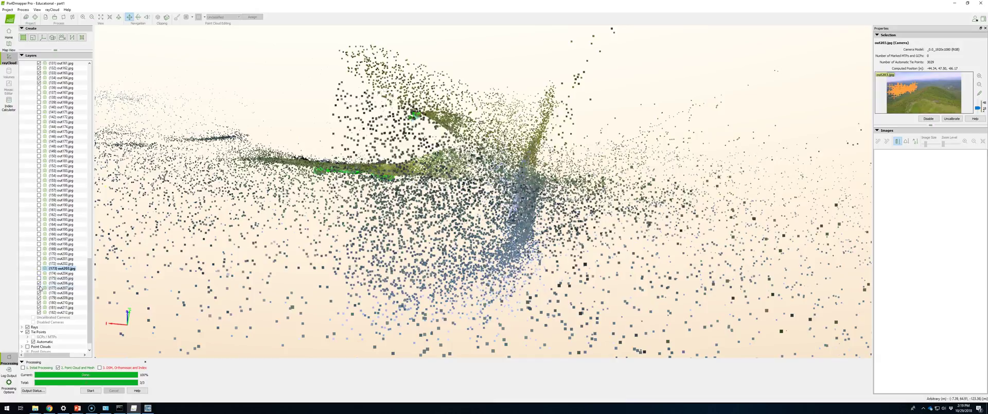
left_click(37, 287)
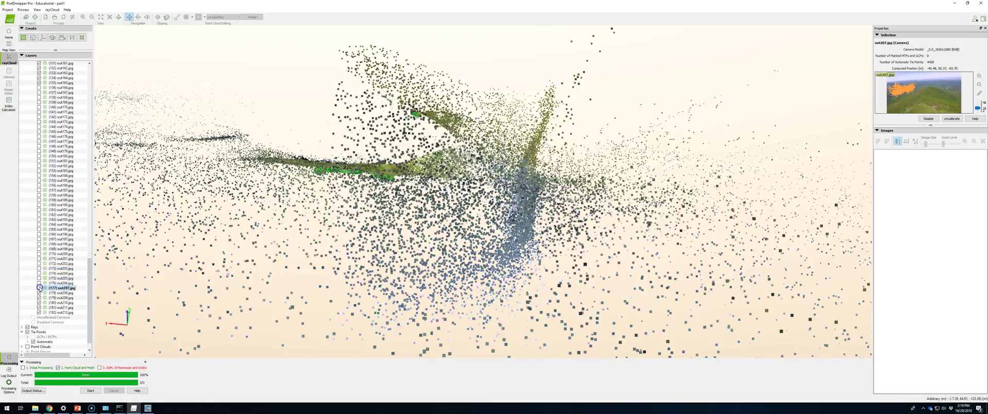
left_click(39, 297)
mouse_move(364, 191)
left_mouse_down()
mouse_move(378, 195)
mouse_move(411, 174)
mouse_move(365, 205)
left_mouse_up()
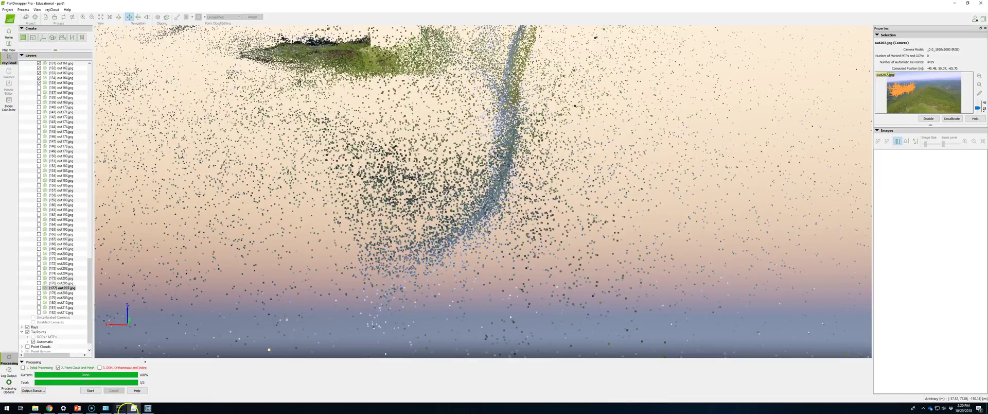
Switch to CloudCompare and quit it, confirming the exit.
left_click(148, 408)
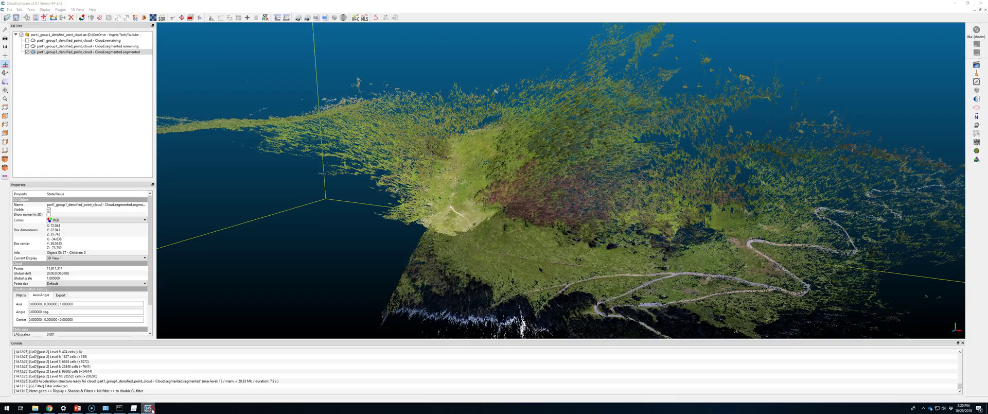
left_click(182, 350)
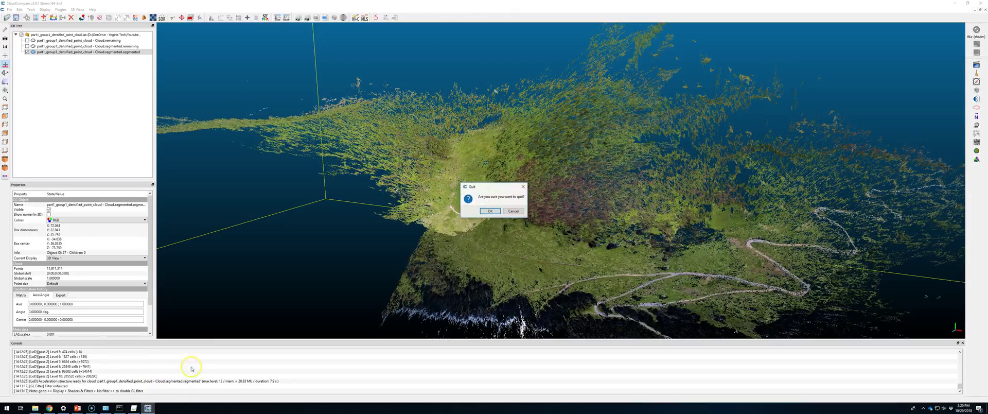
left_click(491, 211)
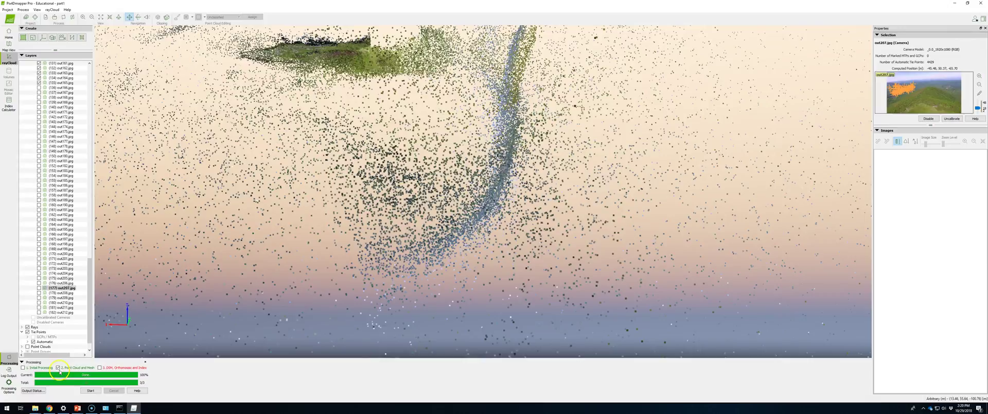
Try to rerun the Point Cloud and Mesh processing, accepting that existing results are overwritten.
left_click(91, 390)
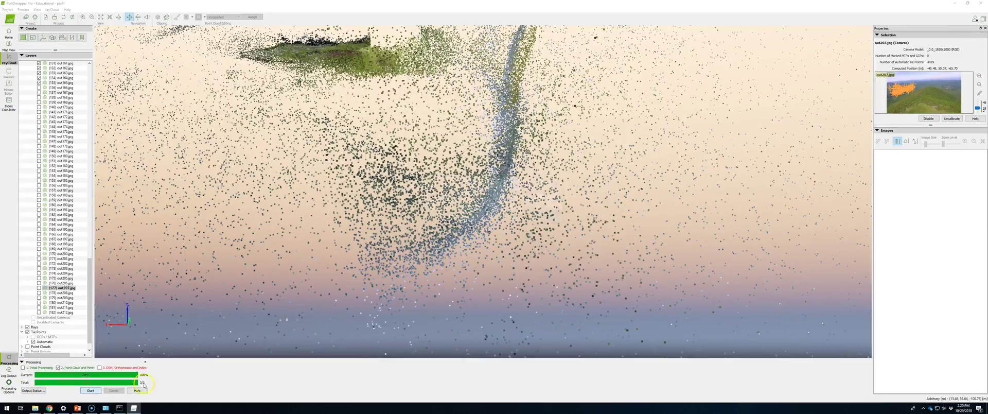
left_click(527, 217)
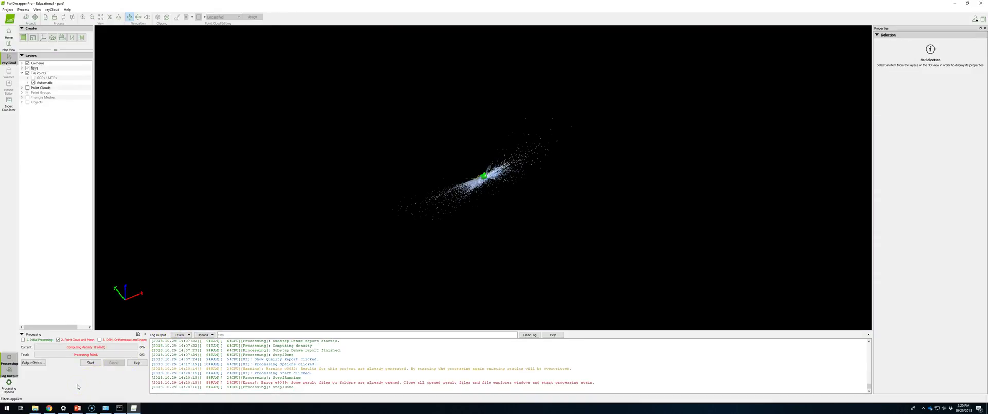
left_click(81, 386)
Move the 2_densification File Explorer window up to Youtube to 3D Model Test and rerun Point Cloud and Mesh, overwriting existing results.
left_click(34, 408)
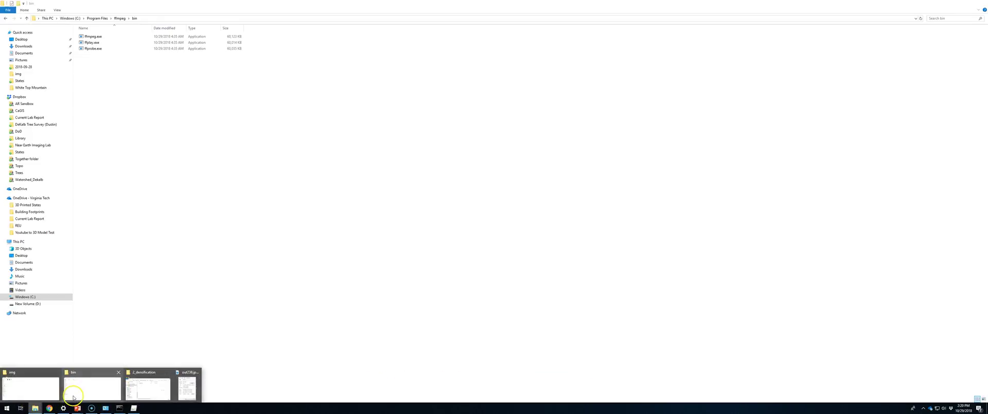
left_click(146, 388)
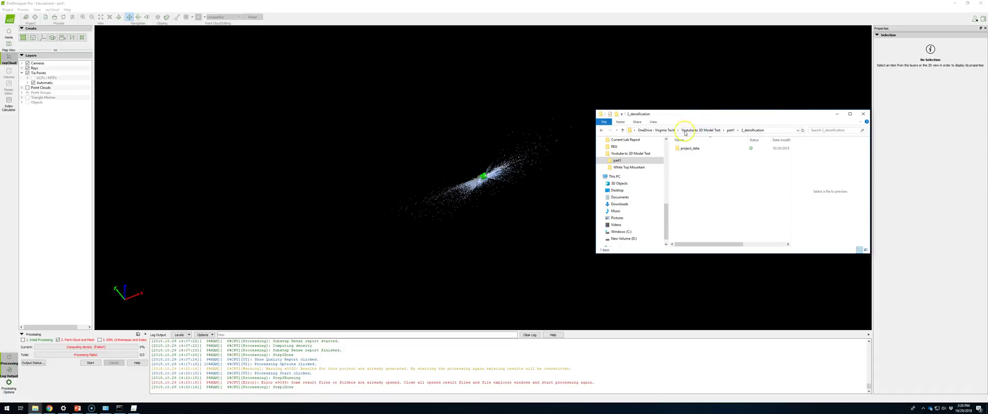
left_click(701, 129)
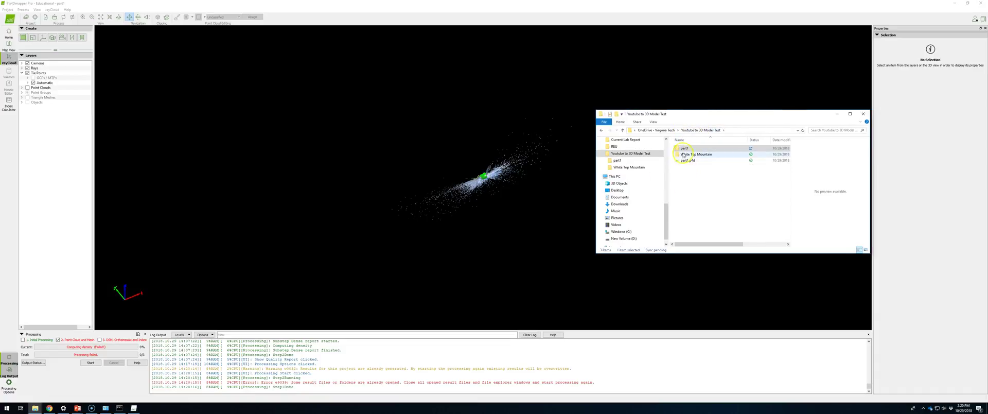
left_click(90, 362)
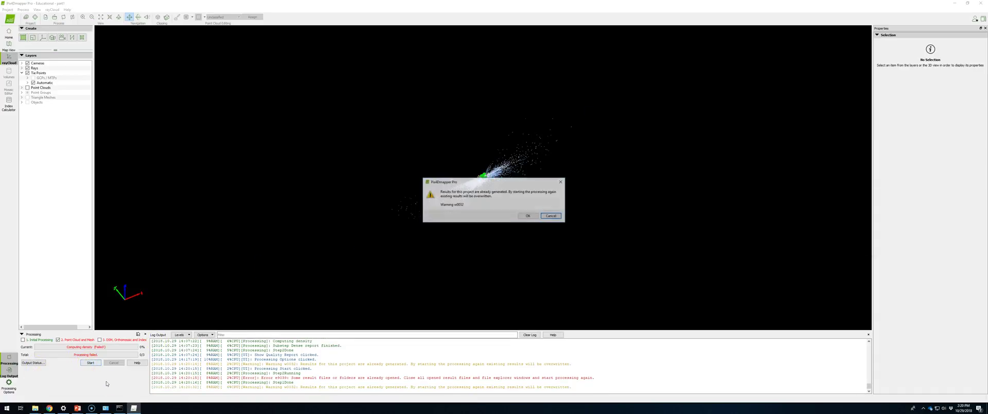
left_click(529, 216)
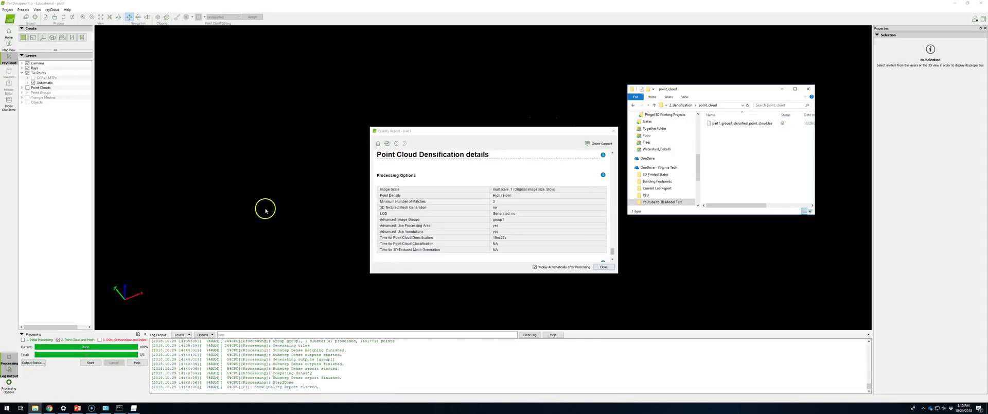
Open part1_group1_densified_point_cloud.las in CloudCompare with the default LAS import fields.
left_click(753, 124)
double_click(747, 125)
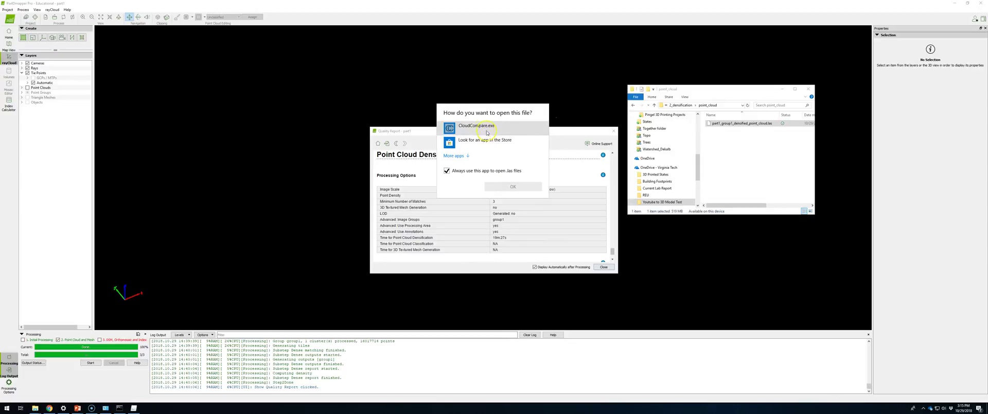
left_click(525, 187)
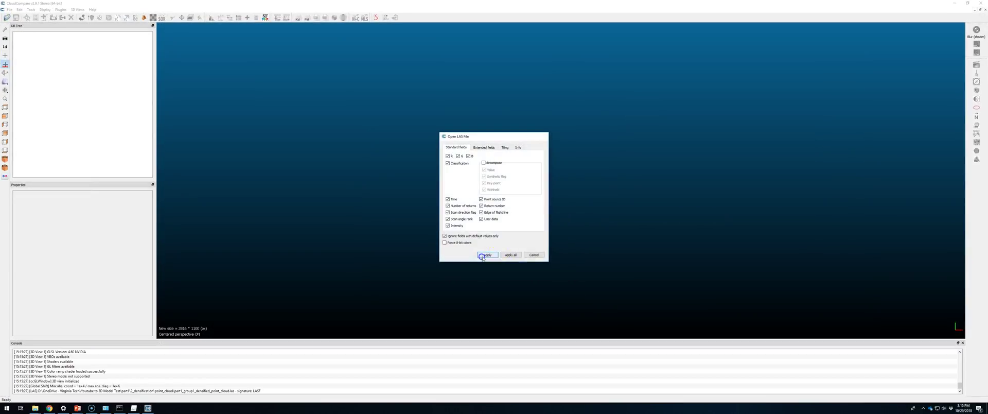
left_click(488, 255)
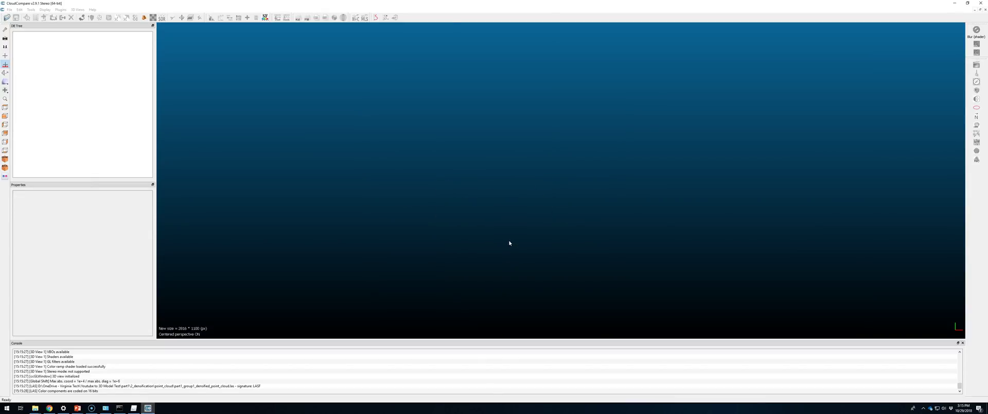
Outline the main hillside of the densified cloud with a segmentation polygon and keep only the points inside.
left_click_drag(525, 223, 581, 255)
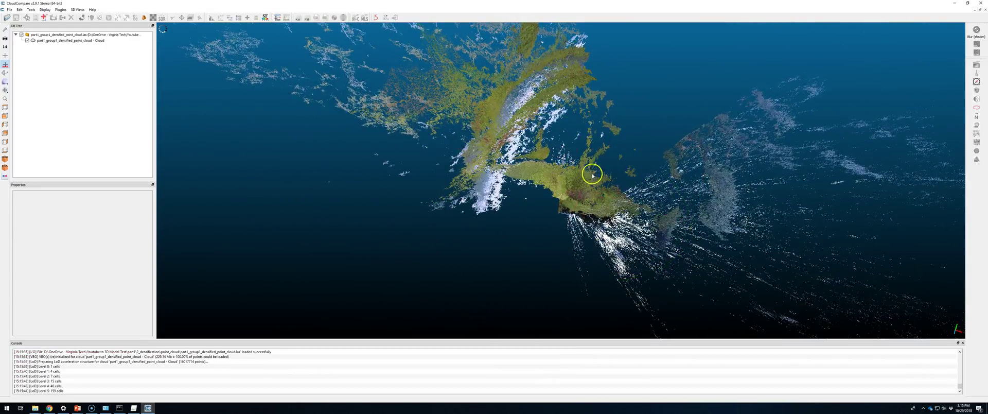
scroll(587, 196, "up", 3)
left_click_drag(585, 194, 639, 161)
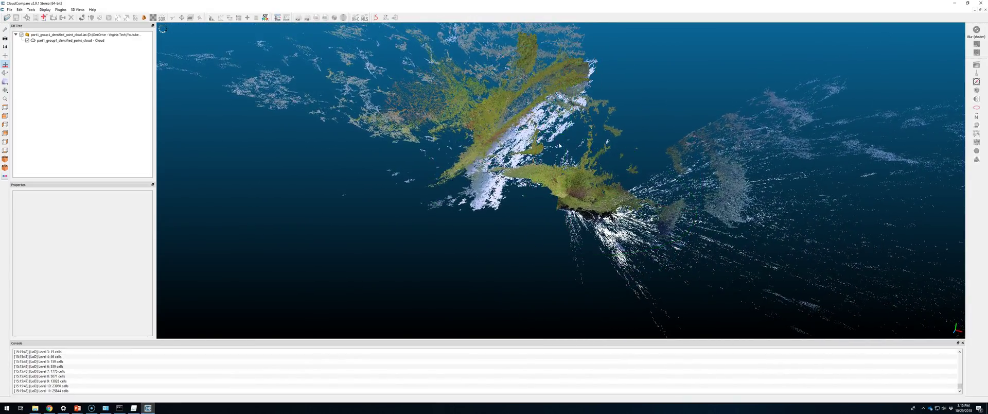
left_click(120, 39)
key("t")
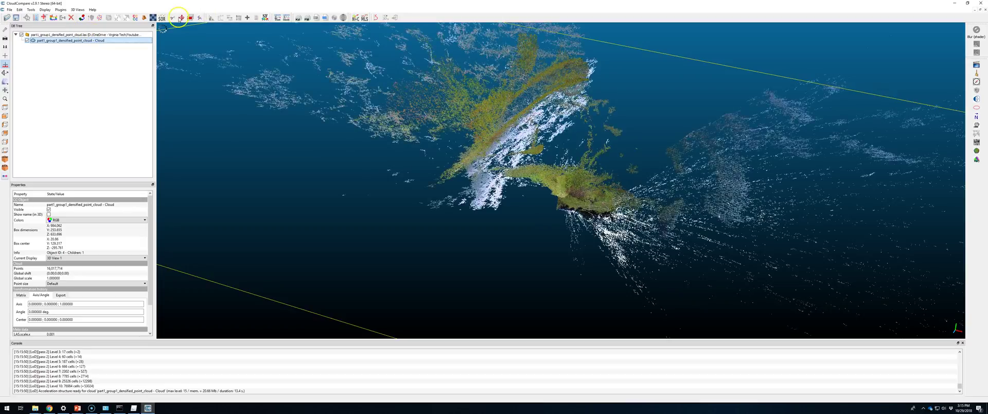
left_click(504, 162)
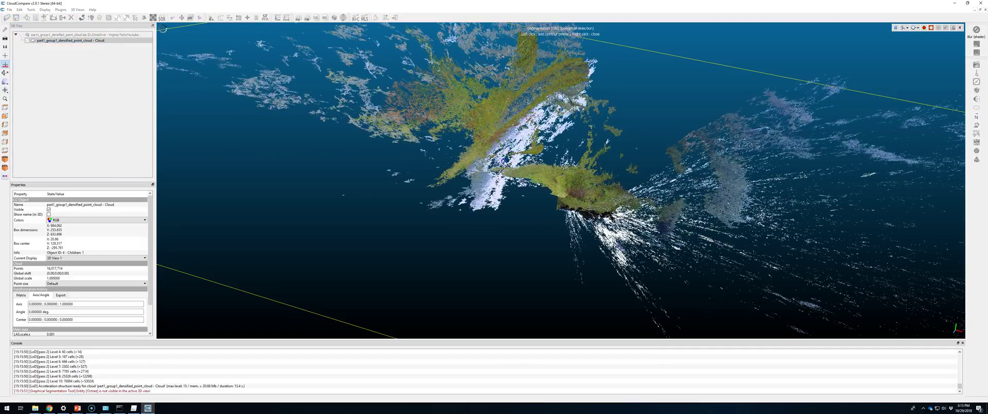
left_click(573, 155)
left_click(646, 176)
left_click(641, 222)
left_click(597, 241)
left_click(546, 216)
left_click(925, 28)
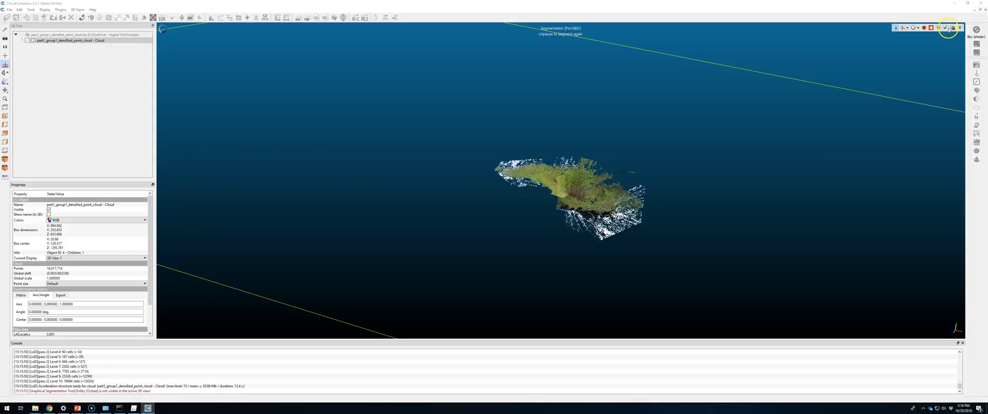
Confirm the hillside segmentation and hide the remaining cloud.
left_click(949, 30)
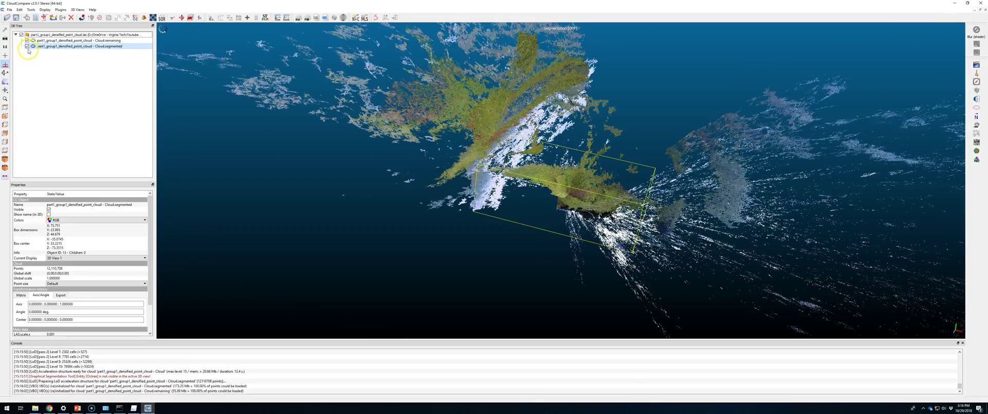
left_click(29, 41)
left_click(27, 40)
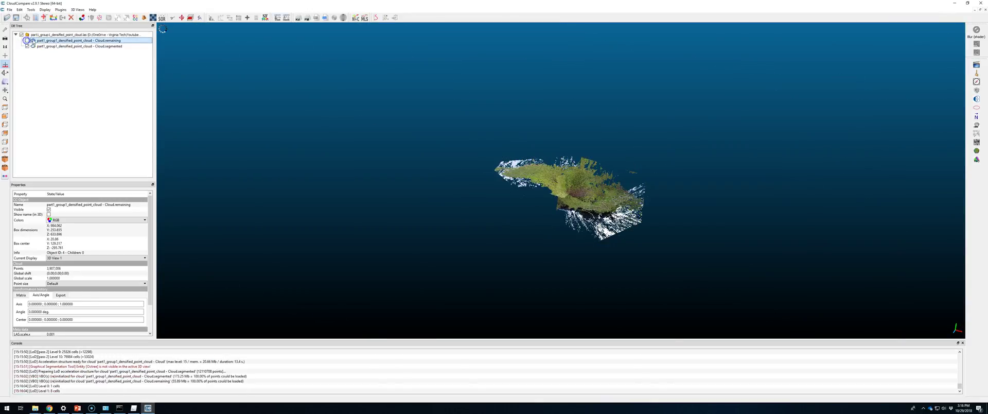
Examine the segmented hillside cloud from the side, from above and close up for stray points.
scroll(591, 226, "up", 5)
scroll(534, 209, "down", 5)
left_click_drag(628, 253, 561, 180)
left_click_drag(851, 197, 510, 154)
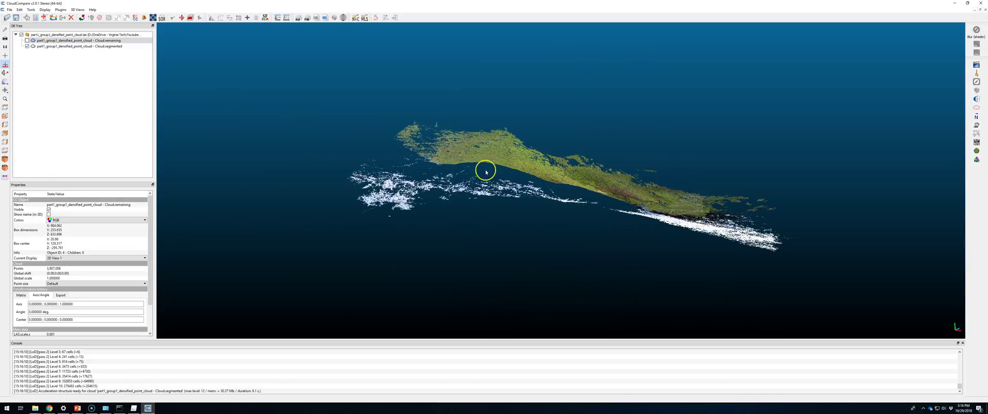
left_click_drag(708, 168, 577, 196)
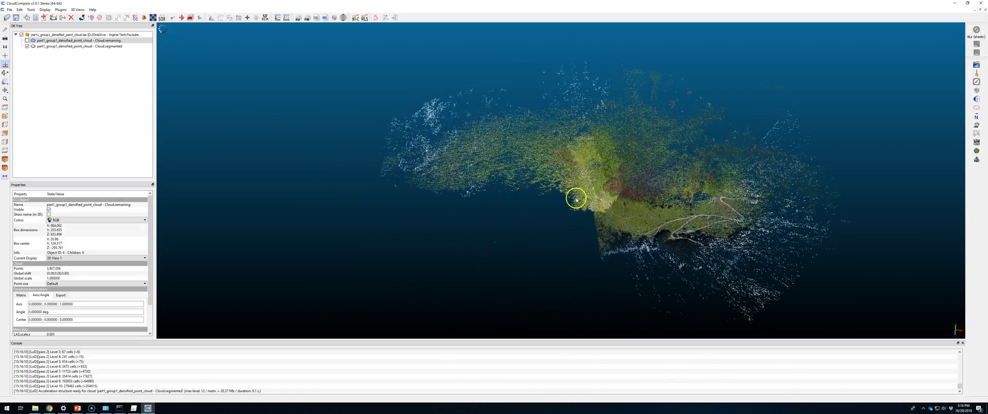
scroll(573, 200, "up", 5)
scroll(574, 201, "up", 3)
left_click_drag(655, 196, 687, 176)
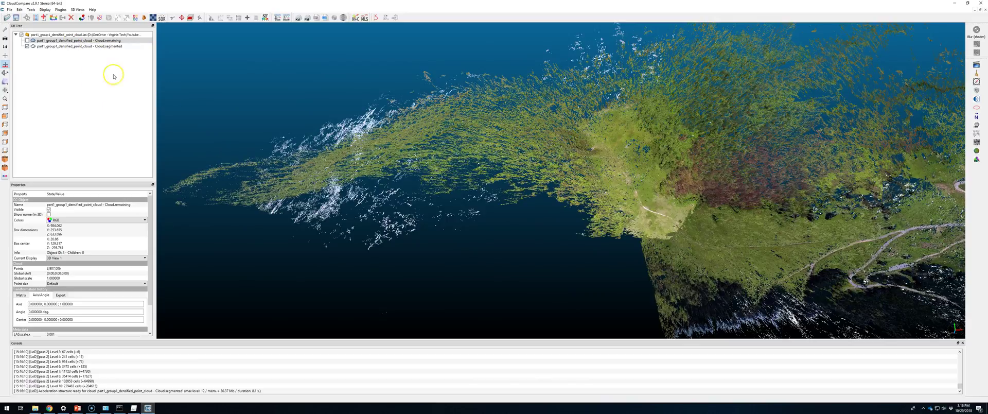
Compute an octree for the segmented hillside cloud with the default octree box.
left_click(77, 46)
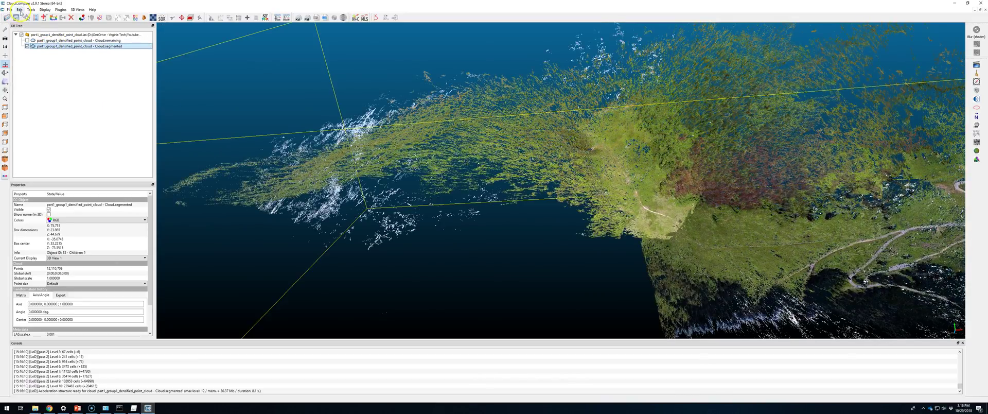
left_click(31, 9)
mouse_move(19, 9)
mouse_move(28, 30)
left_click(91, 32)
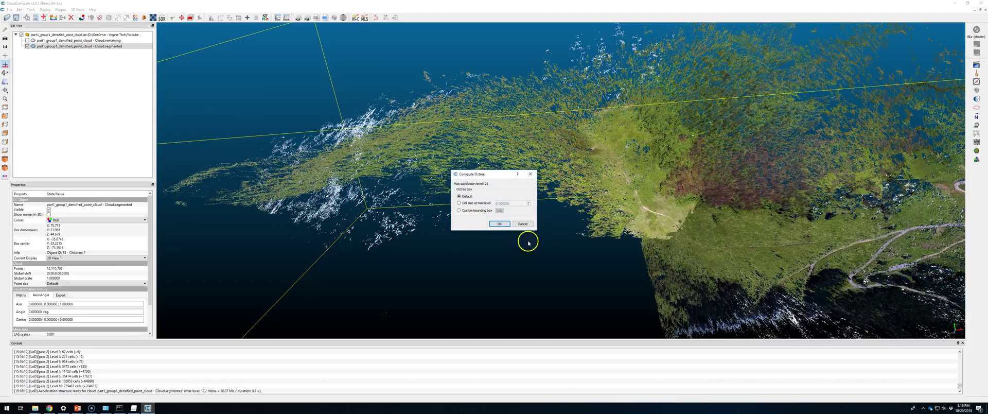
left_click(488, 223)
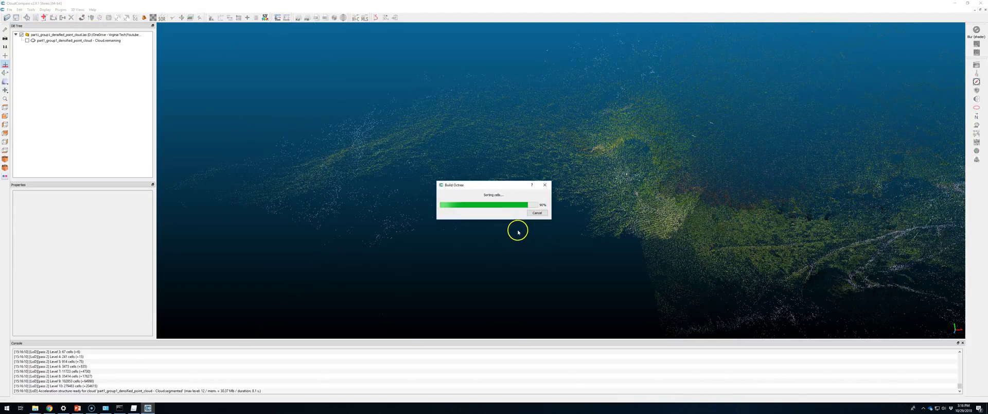
left_click(513, 238)
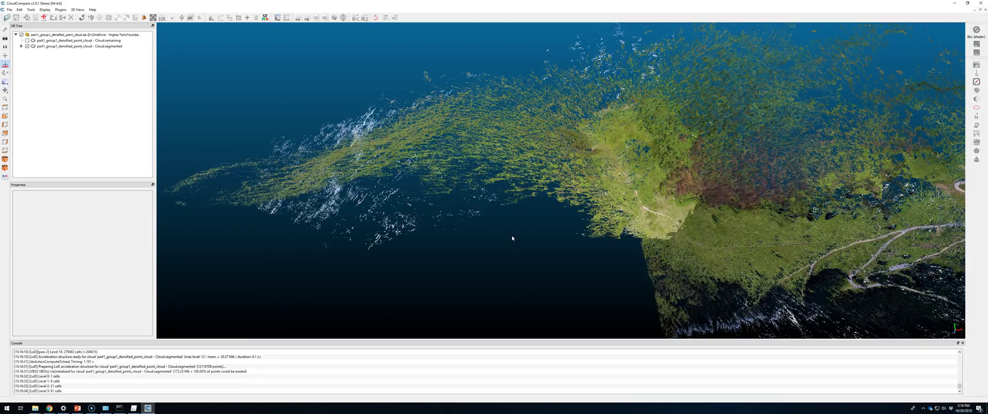
left_click(500, 234)
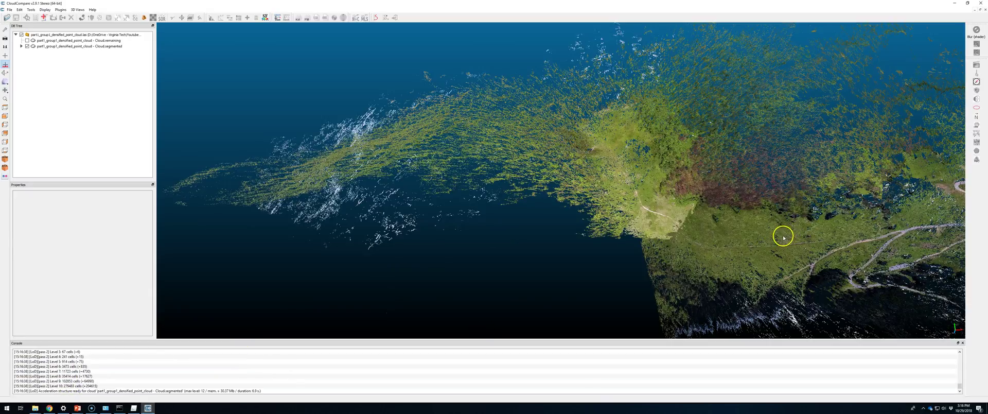
In a side view of the segmented cloud, outline the white stray points beneath the hillside with a polygon and cut them out.
left_click_drag(809, 223, 552, 246)
scroll(549, 245, "down", 2)
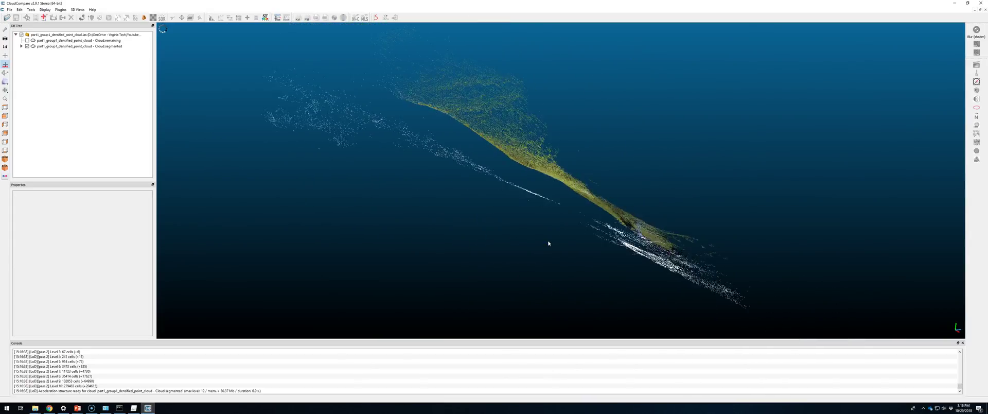
left_click(67, 47)
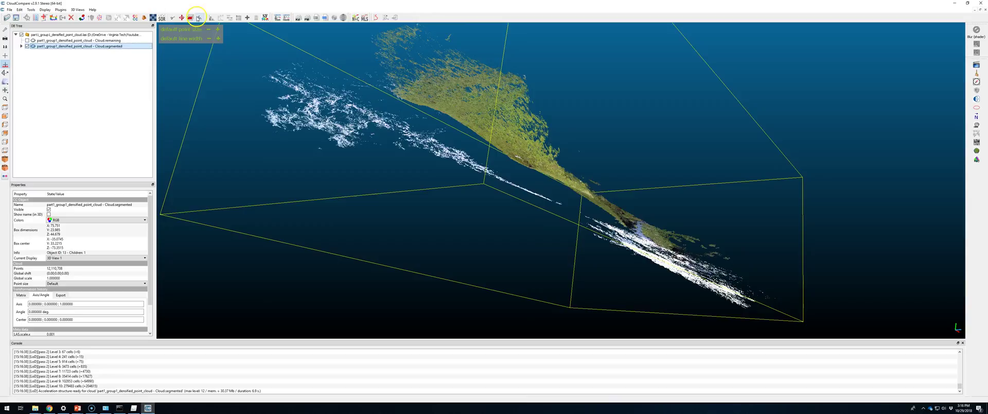
left_click(174, 18)
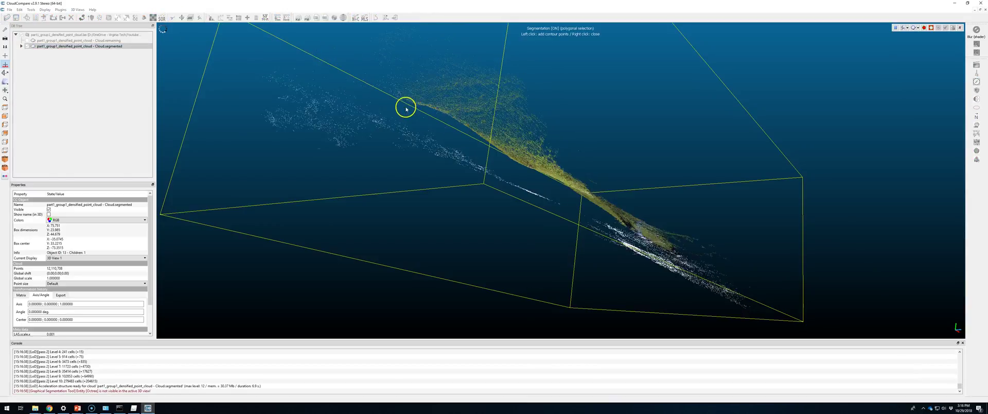
left_click(563, 201)
left_click(568, 229)
left_click(369, 224)
left_click(244, 174)
left_click(234, 160)
left_click(208, 78)
left_click(278, 38)
left_click(931, 27)
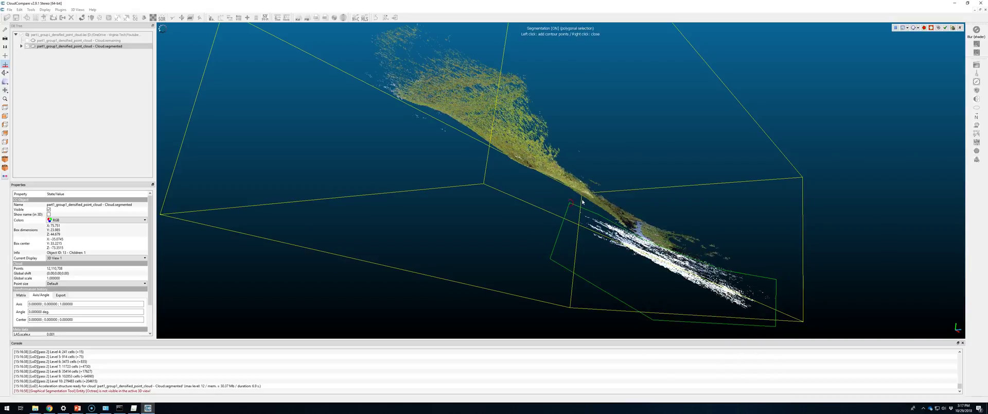
Confirm the stray-point segmentation and hide the cut-away points of the hillside cloud.
left_click(945, 28)
left_click_drag(594, 93, 481, 219)
left_click(29, 46)
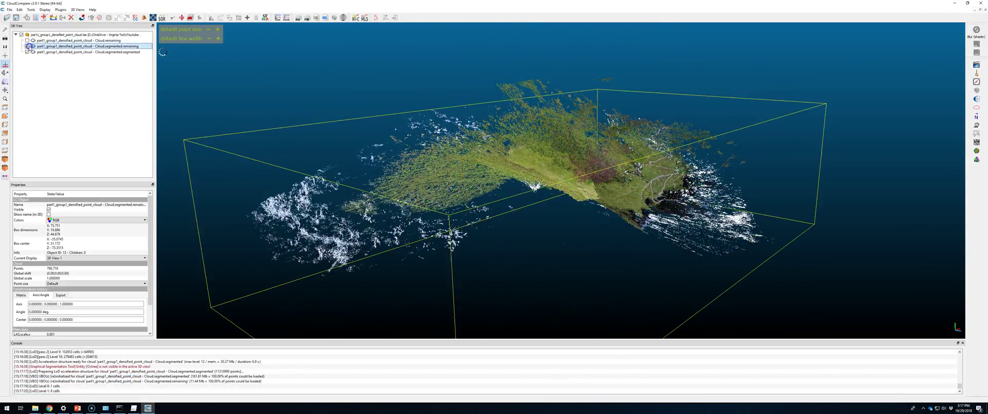
left_click(26, 46)
Examine the cleaned hillside cloud from several angles and close up around the summit and trails.
left_click_drag(515, 288, 675, 152)
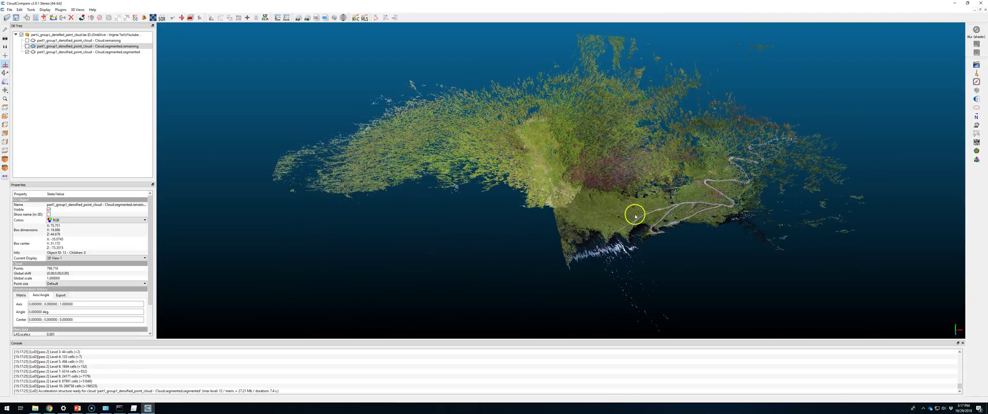
right_click_drag(635, 216, 633, 203)
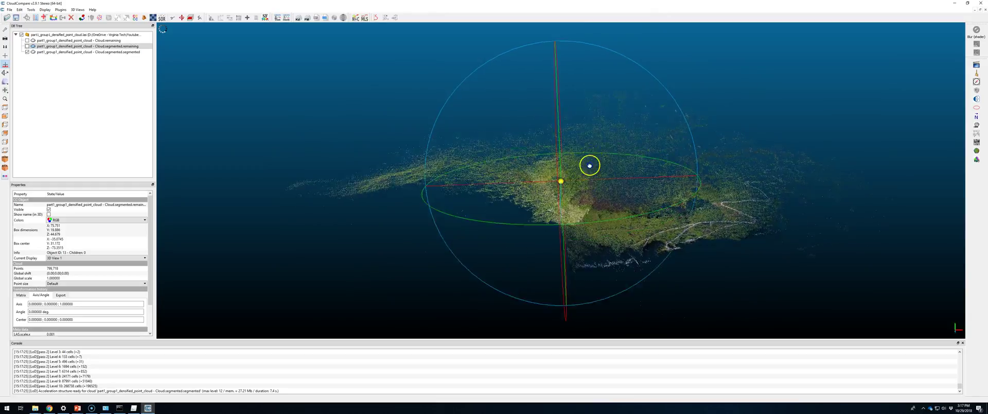
scroll(630, 237, "up", 6)
left_click_drag(629, 237, 631, 294)
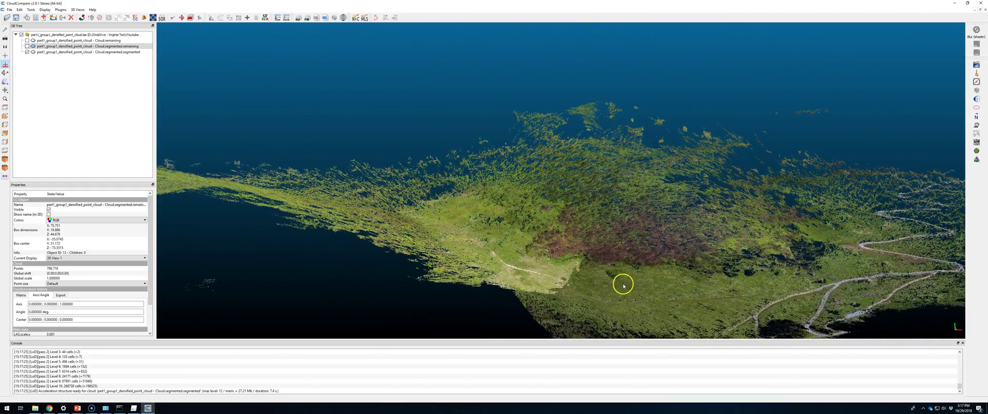
scroll(639, 268, "up", 3)
right_click_drag(671, 269, 699, 211)
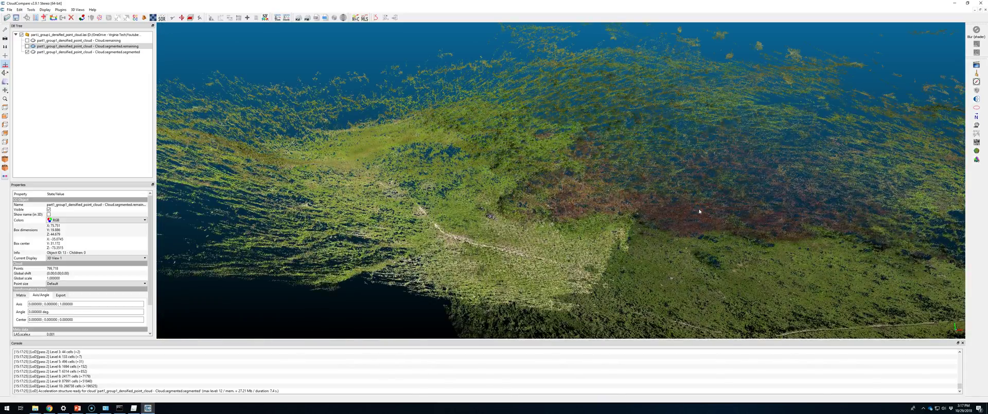
scroll(696, 214, "down", 4)
left_click_drag(694, 236, 671, 233)
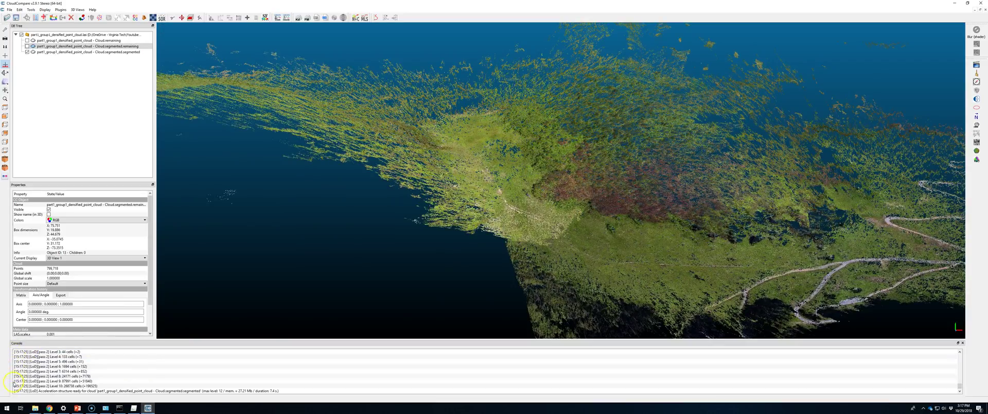